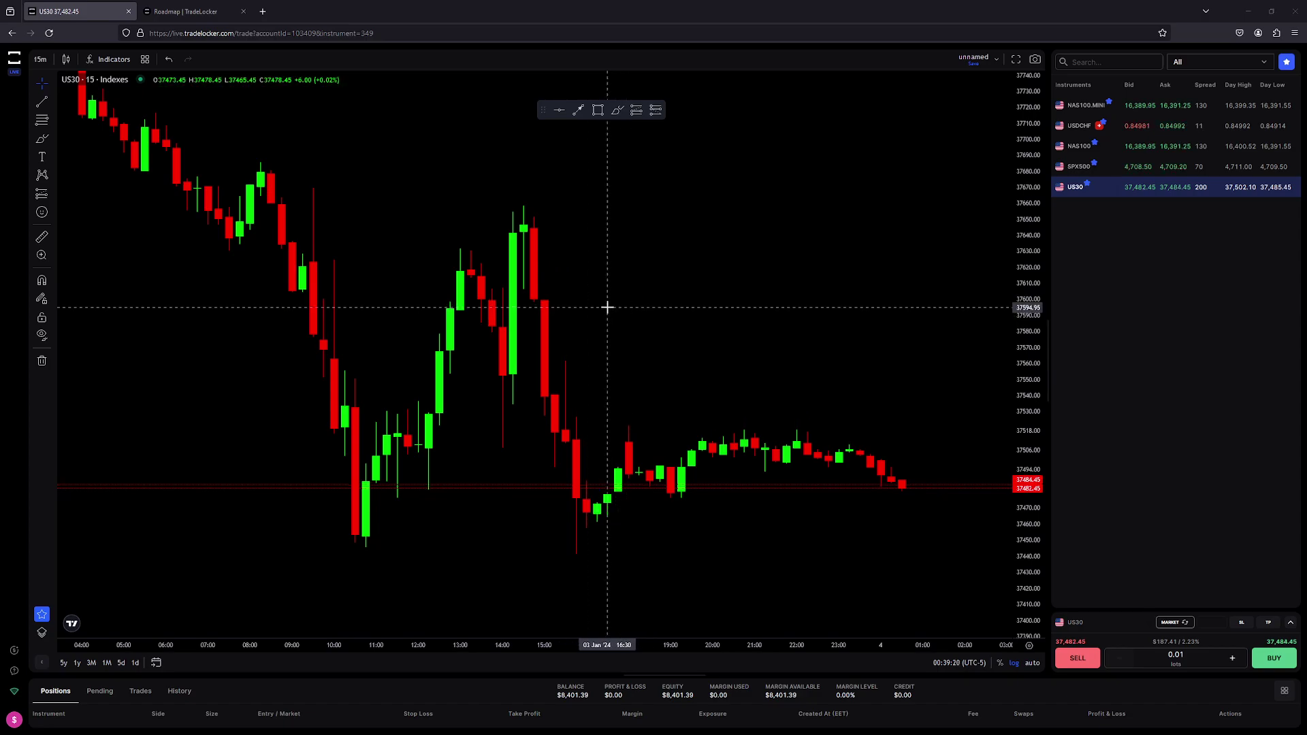
Open Chart settings from the chart's right-click menu, then close it without changes.
right_click(602, 308)
left_click(633, 467)
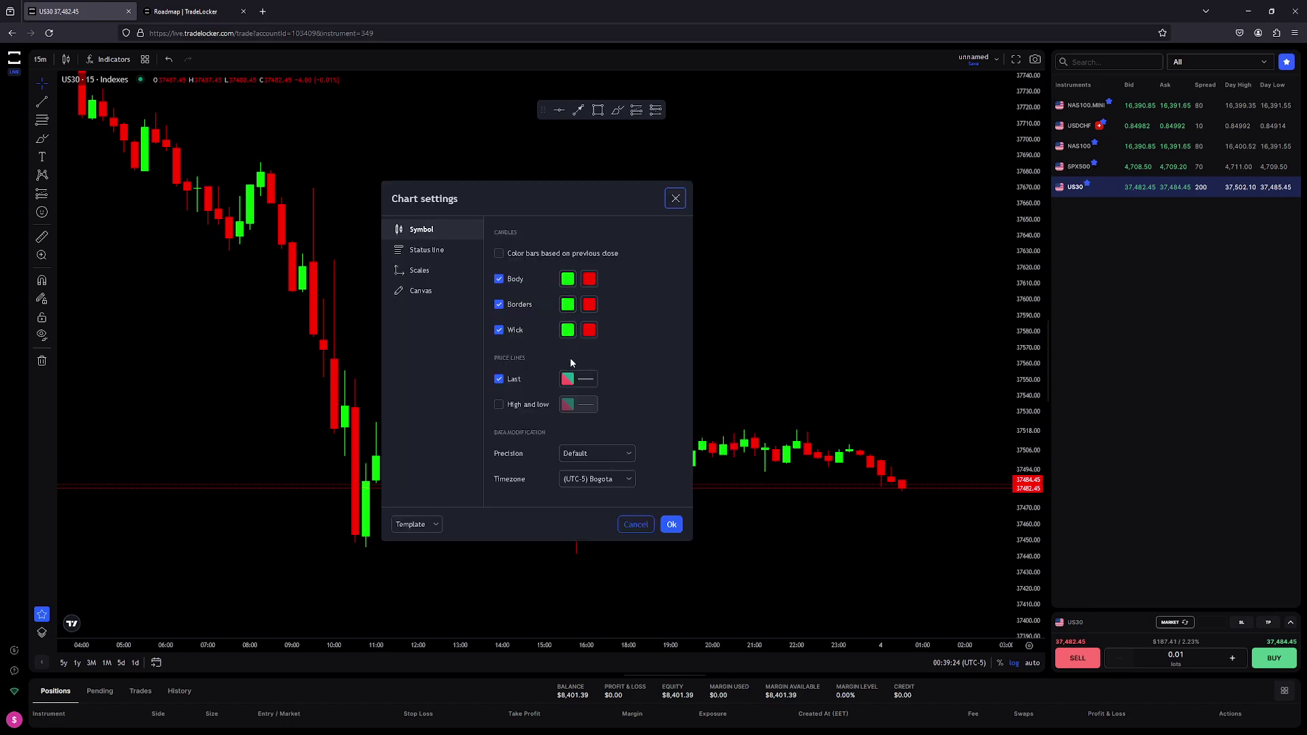
left_click(676, 198)
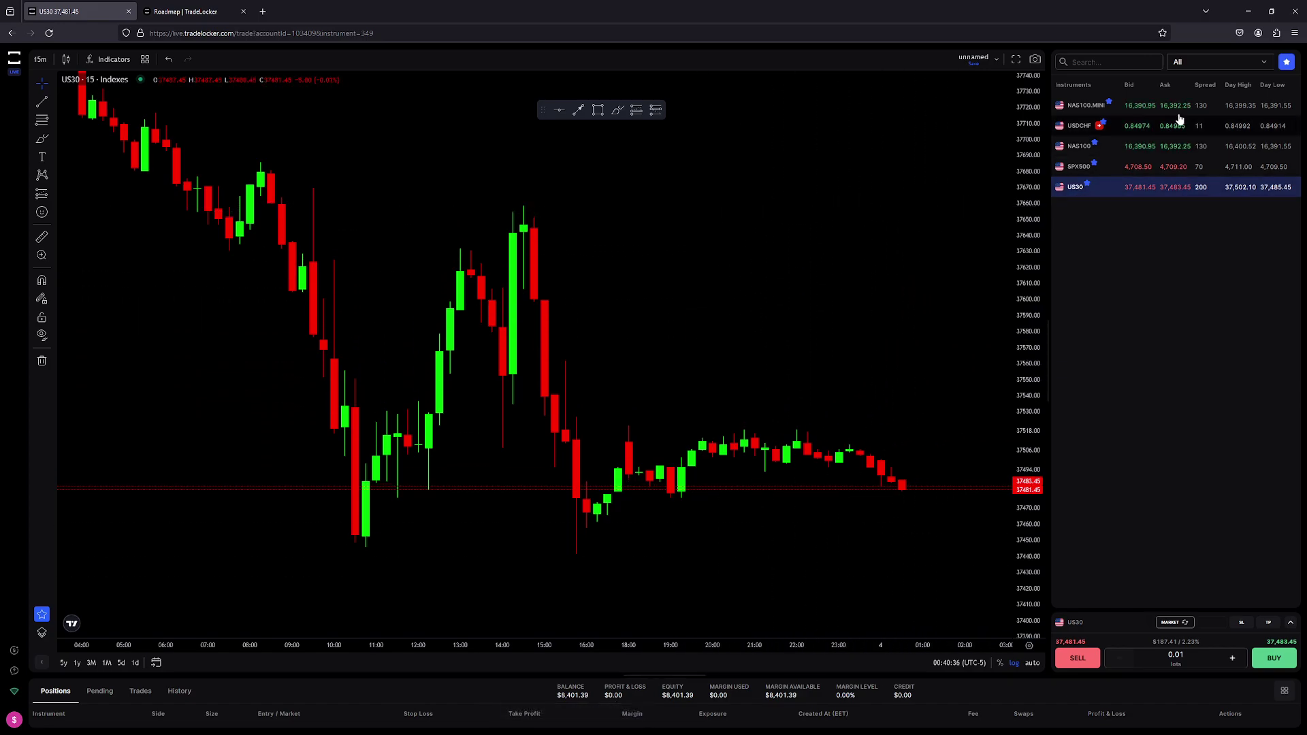
Show all instruments, search for 'ts', and open the TSLA chart.
left_click(1287, 64)
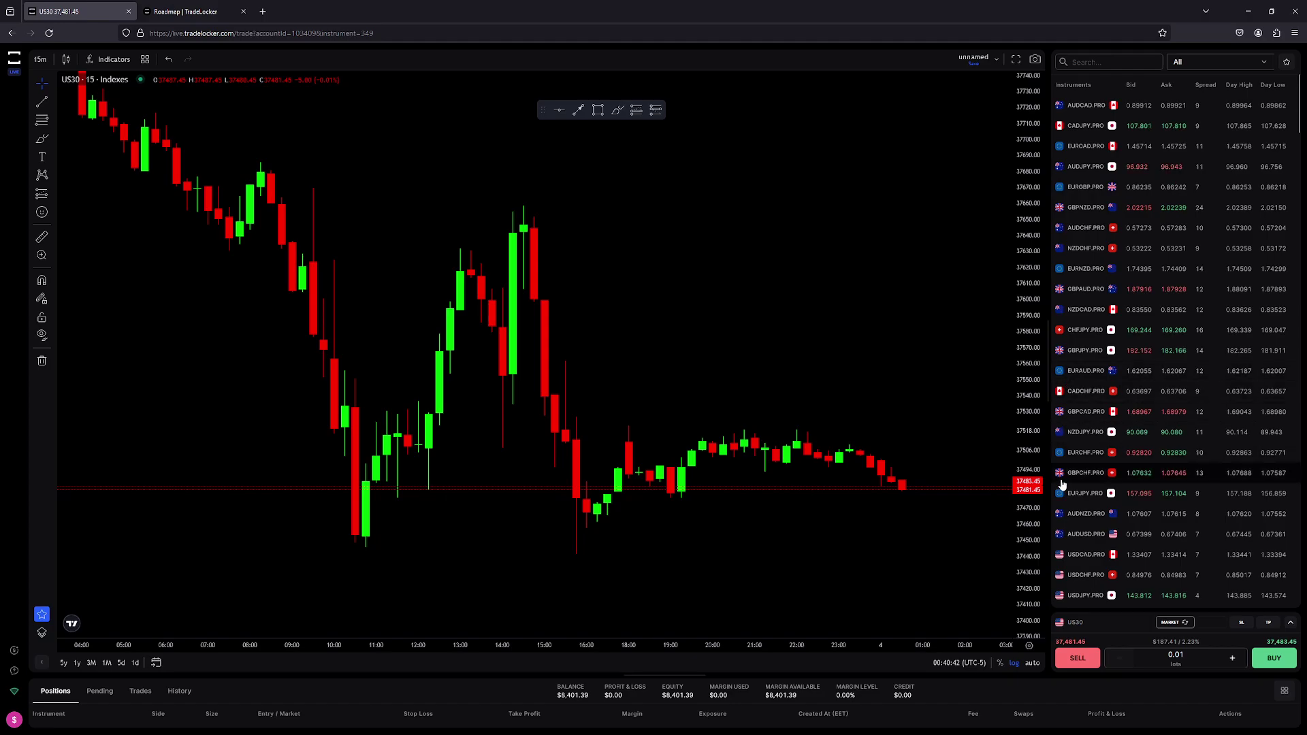
scroll(1061, 408, "down", 10)
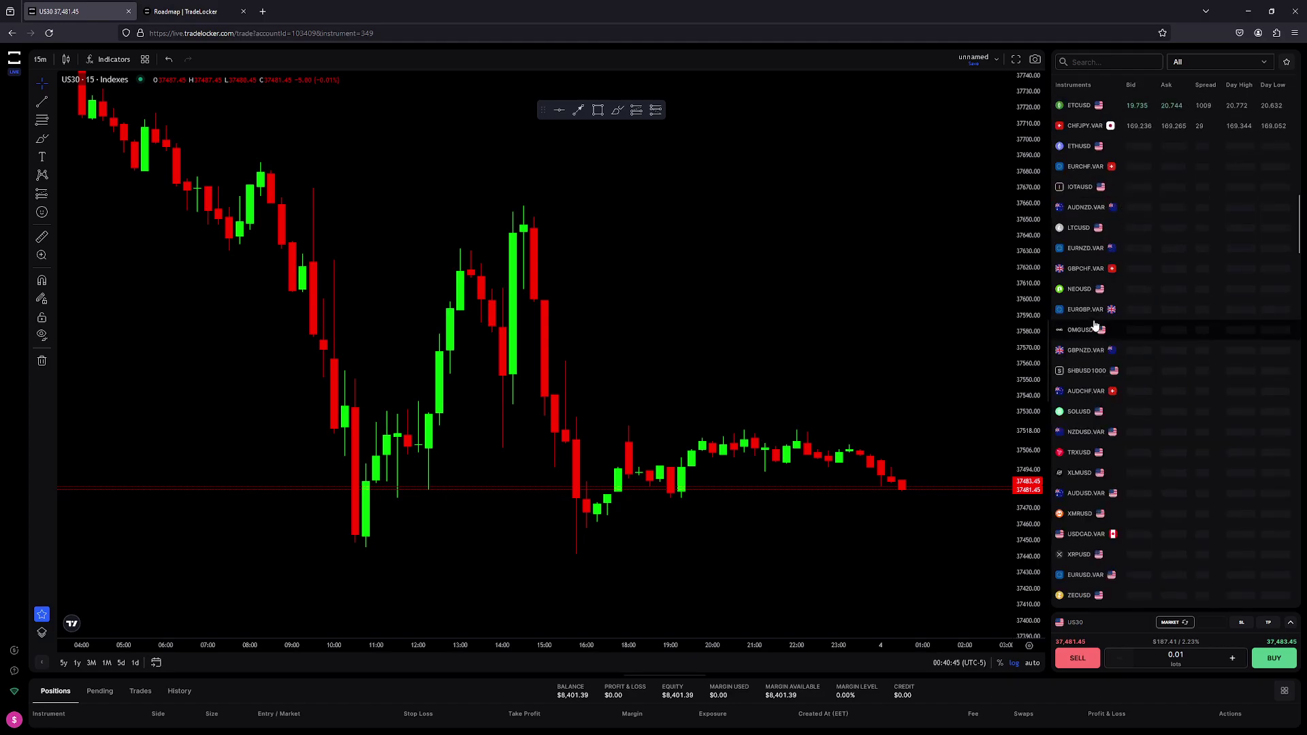
left_click(1086, 64)
type("yd")
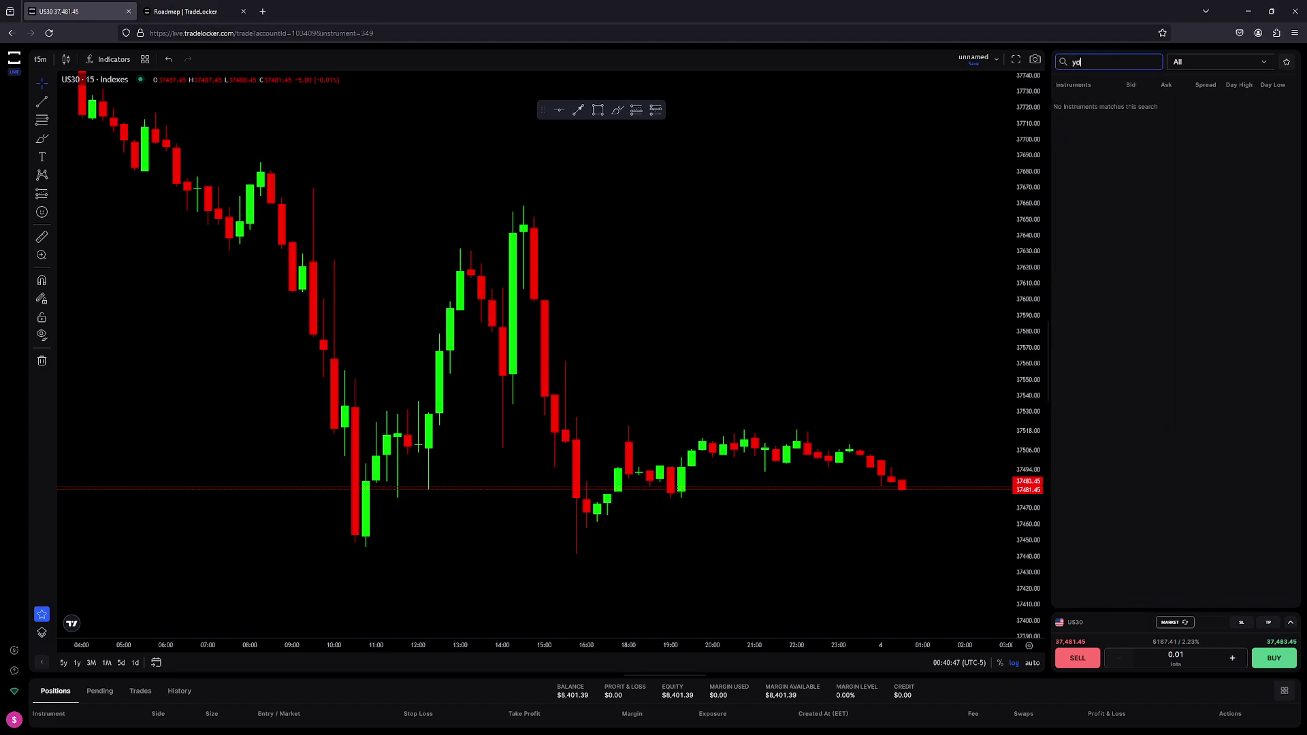
key("BackSpace")
key("BackSpace")
type("ts")
left_click(1089, 113)
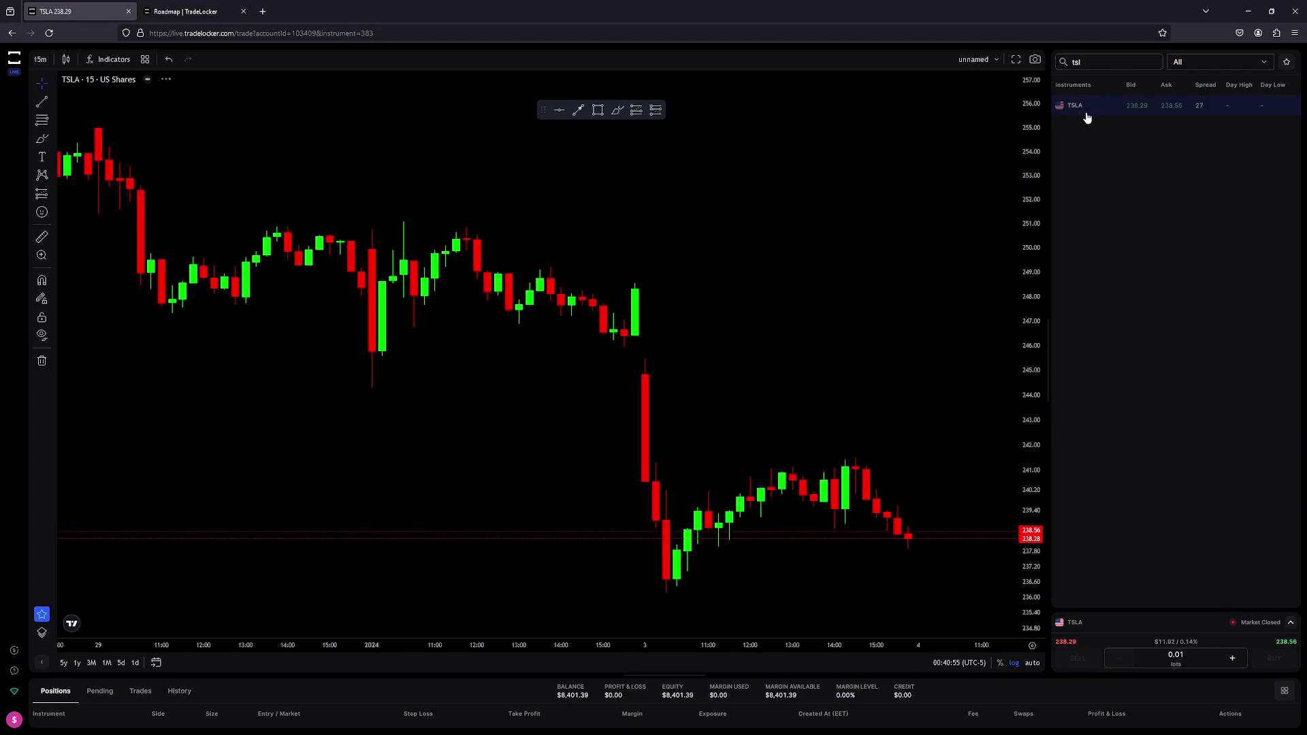
Add TSLA to favourites, clear the search, and show only favourite instruments.
right_click(1084, 114)
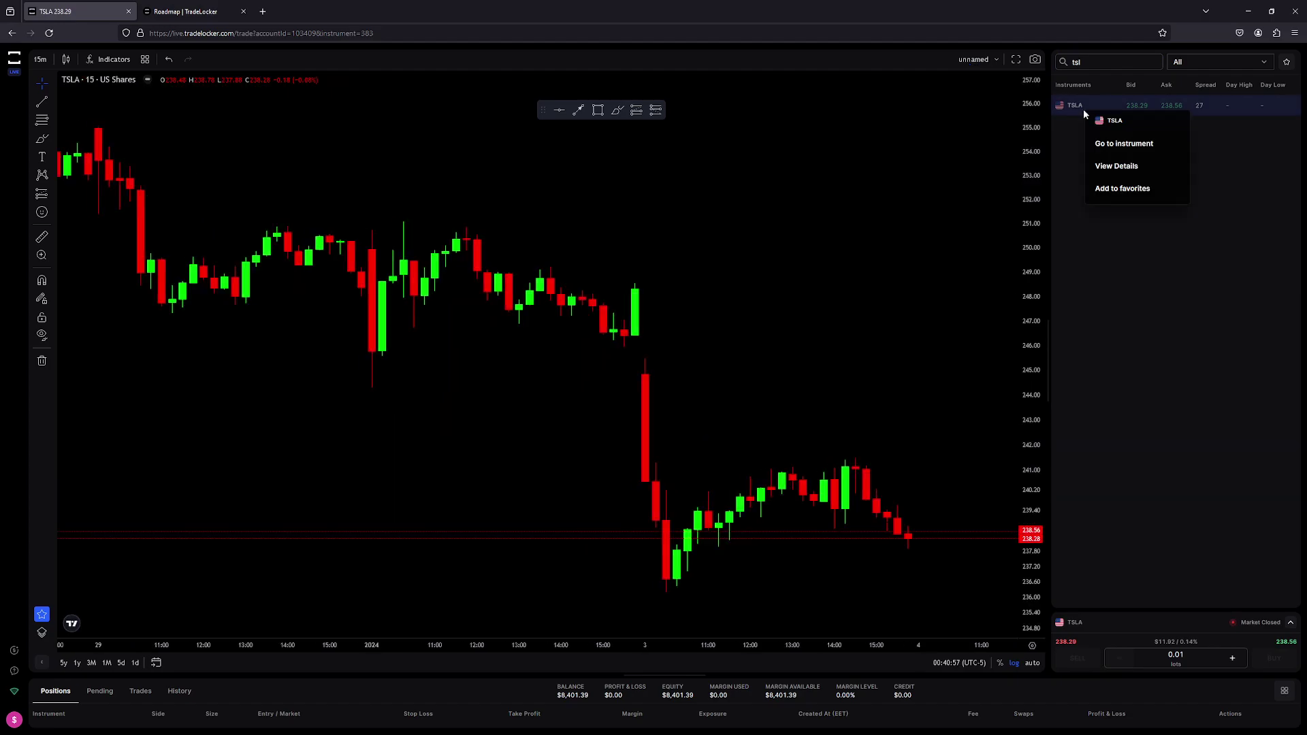
left_click(1123, 189)
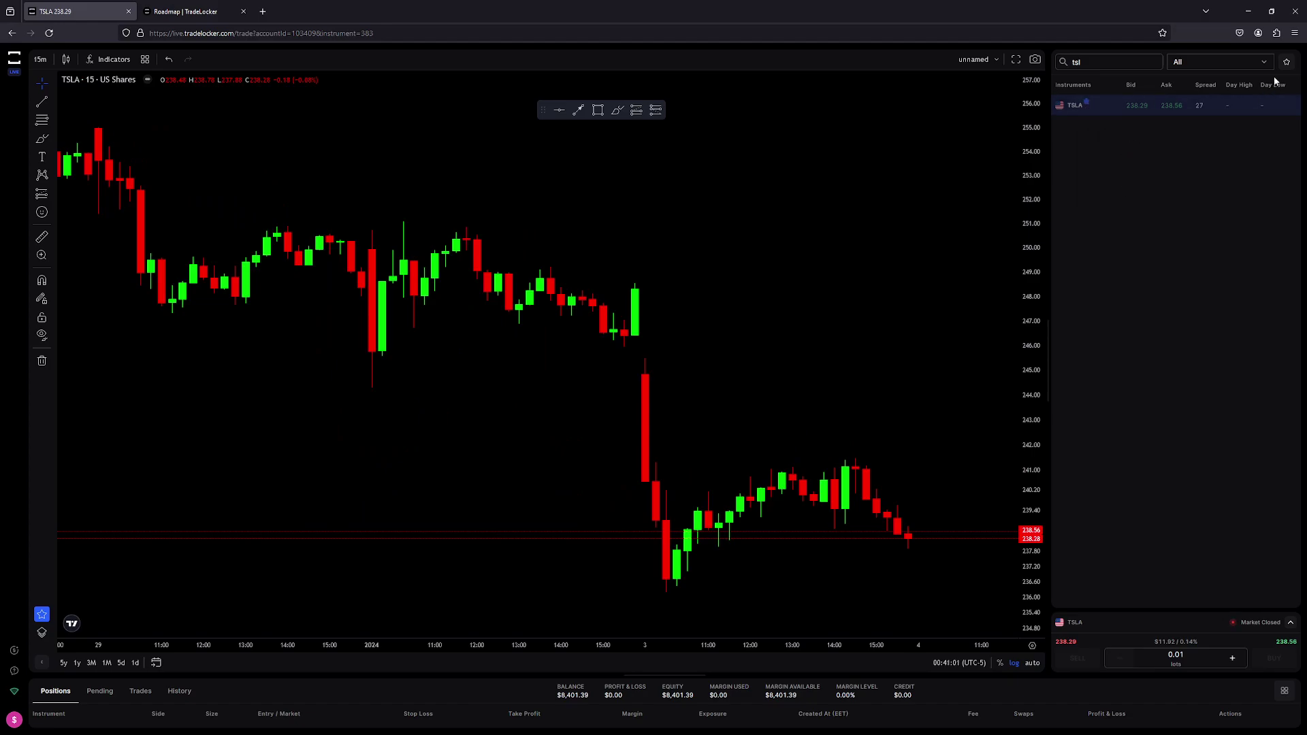
left_click(1107, 64)
key("BackSpace")
key("BackSpace")
key("BackSpace")
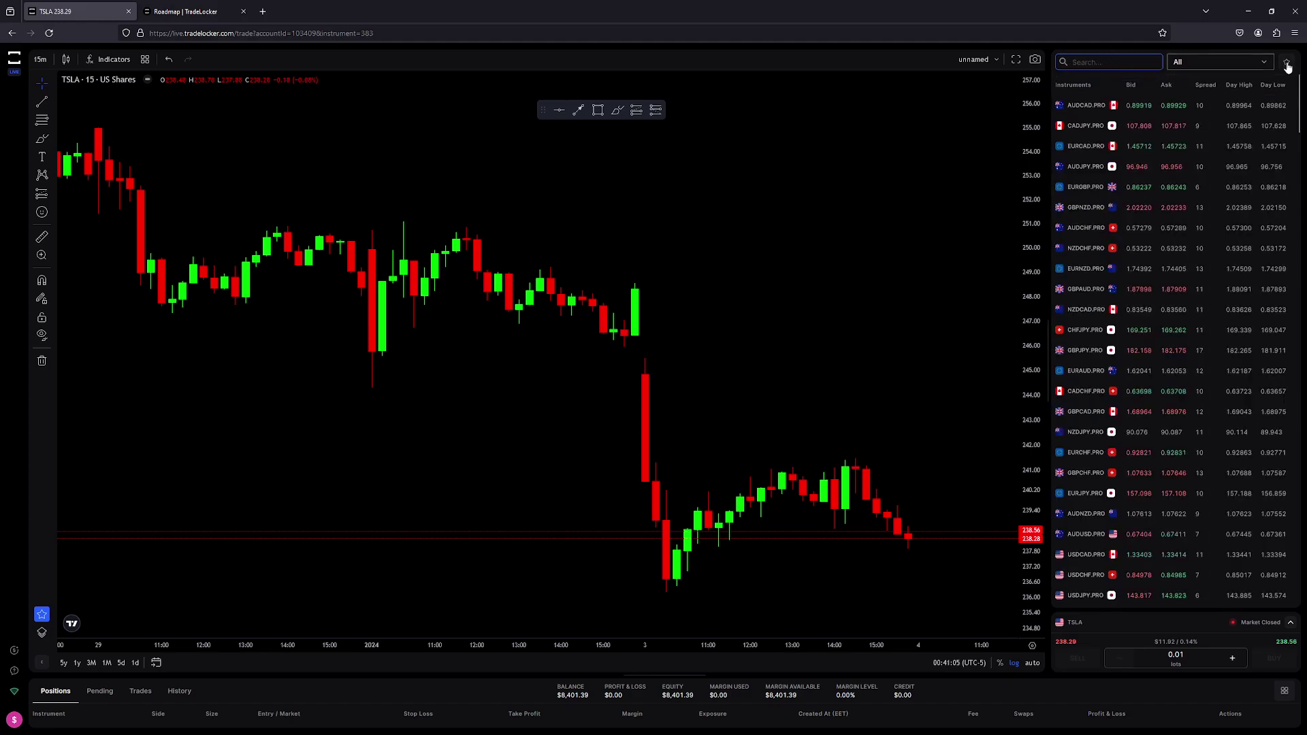
left_click(1286, 62)
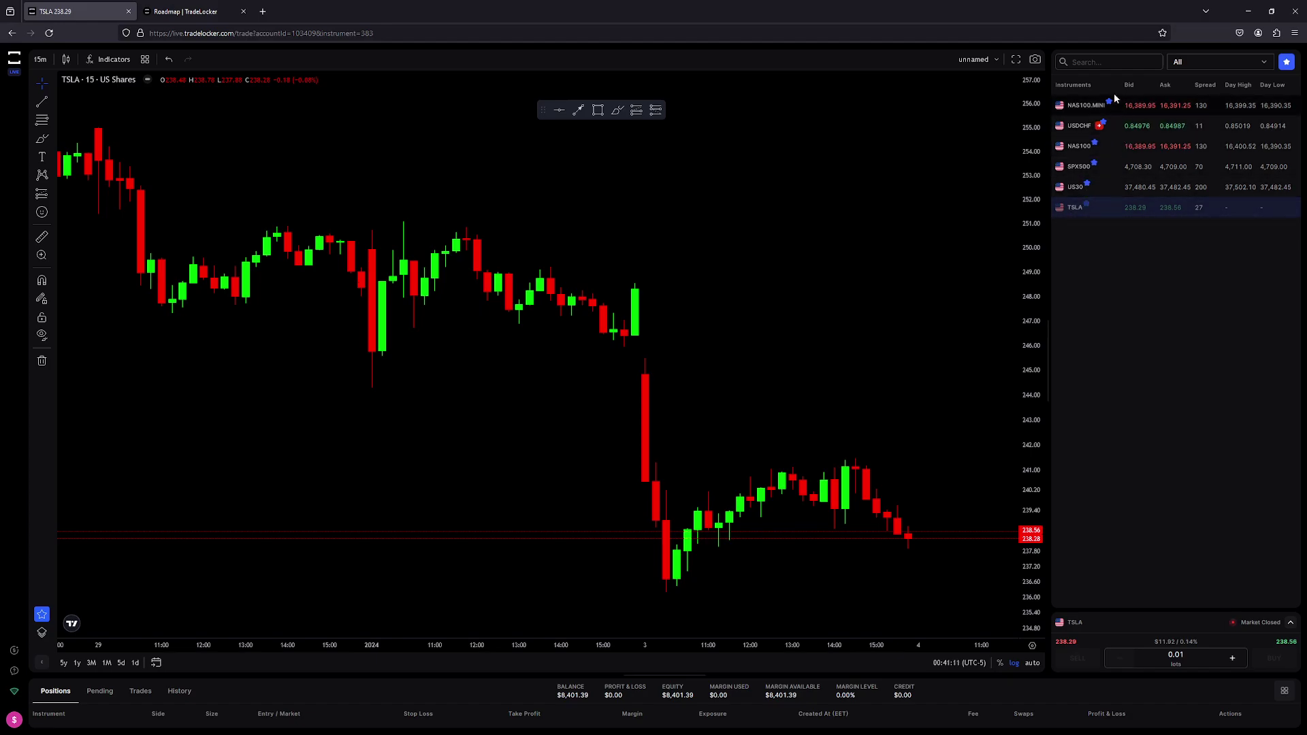
Show all instruments, search for 'usdjpy', and open the USDJPY chart.
left_click(1284, 62)
left_click(1134, 62)
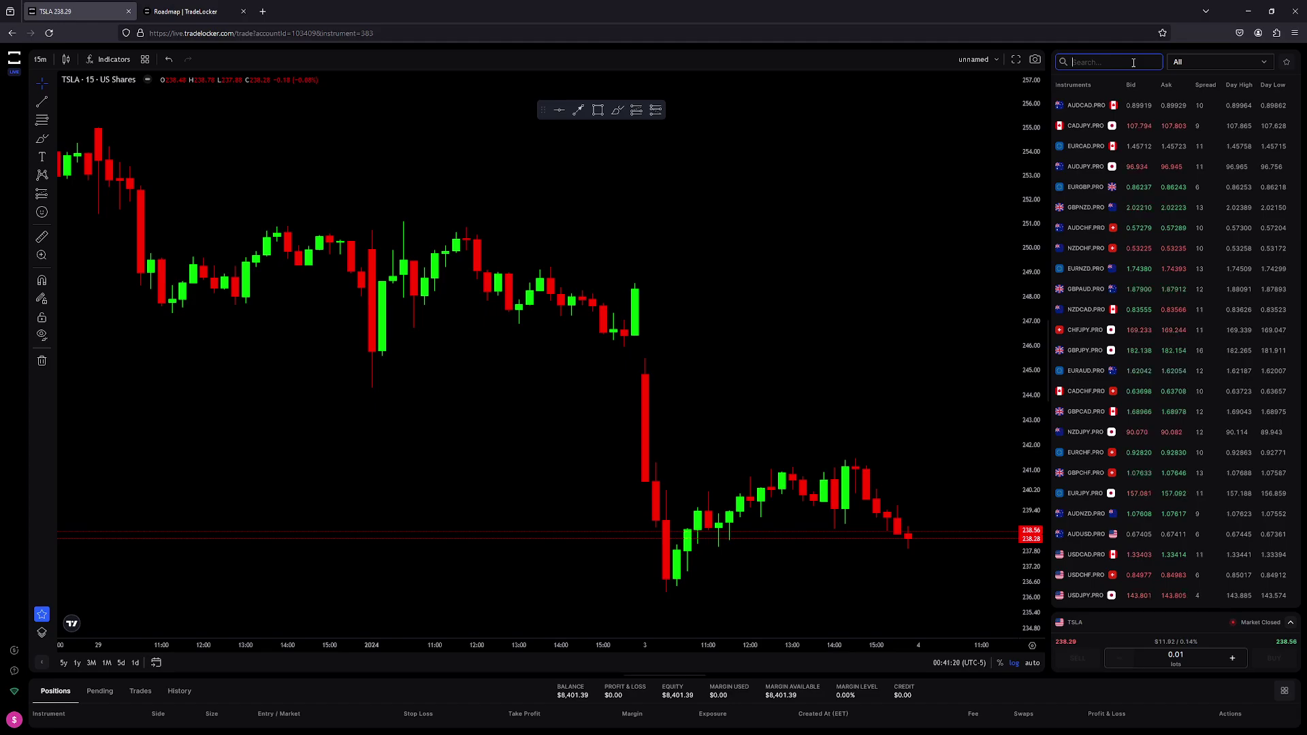
type("usdjpy")
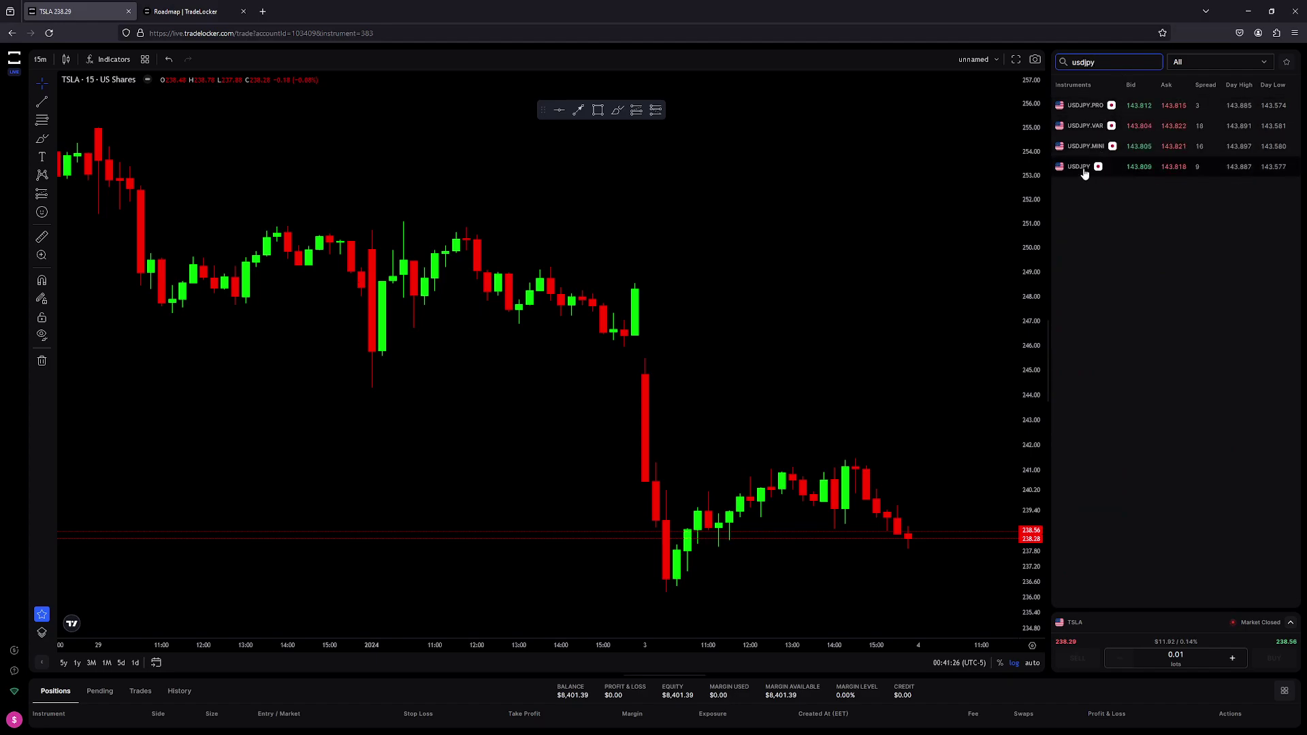
left_click(1086, 172)
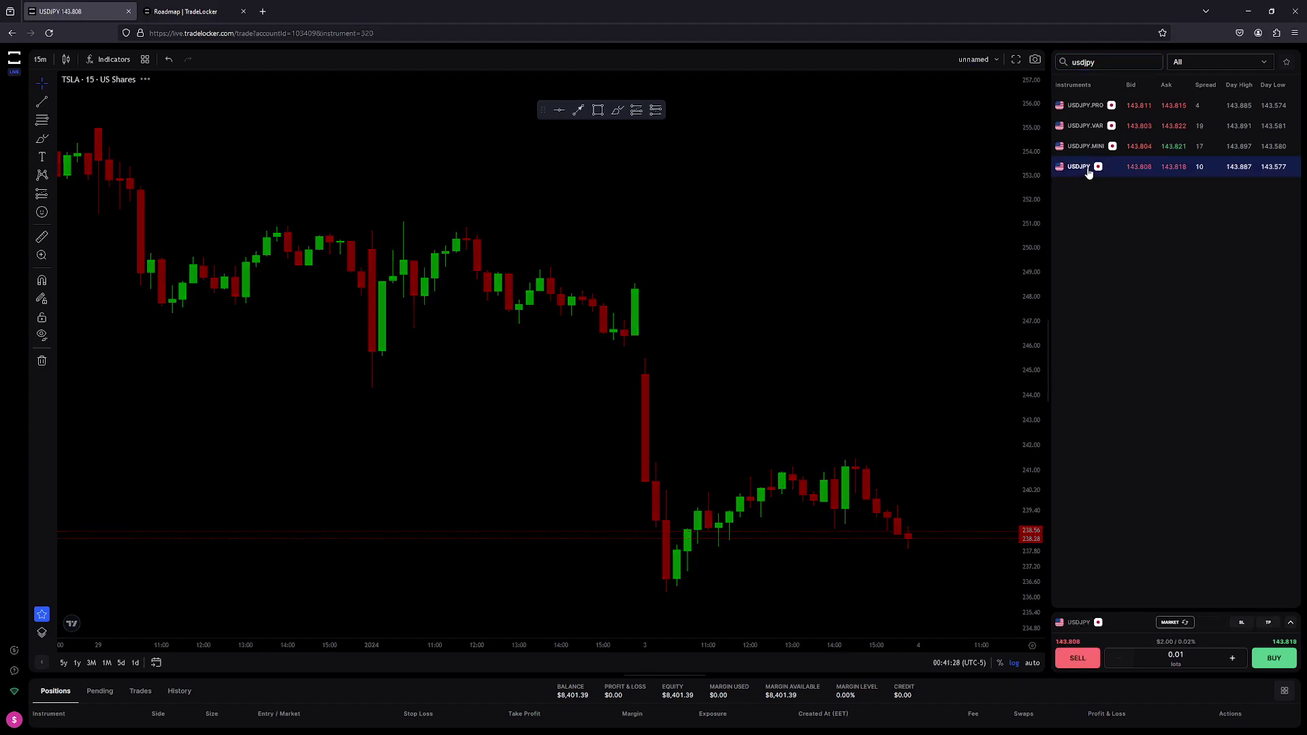
Add USDJPY to favourites, clear the search, and return to the favourites-only list.
right_click(1090, 172)
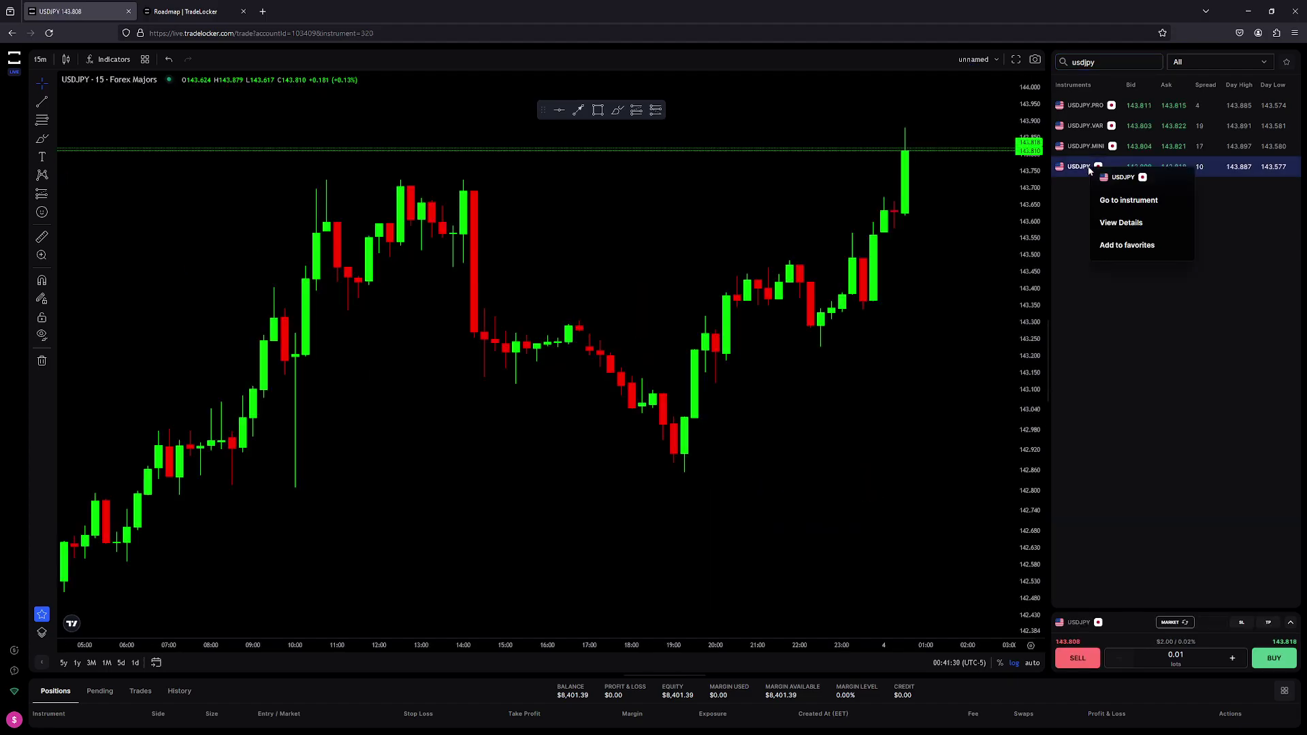
left_click(1110, 243)
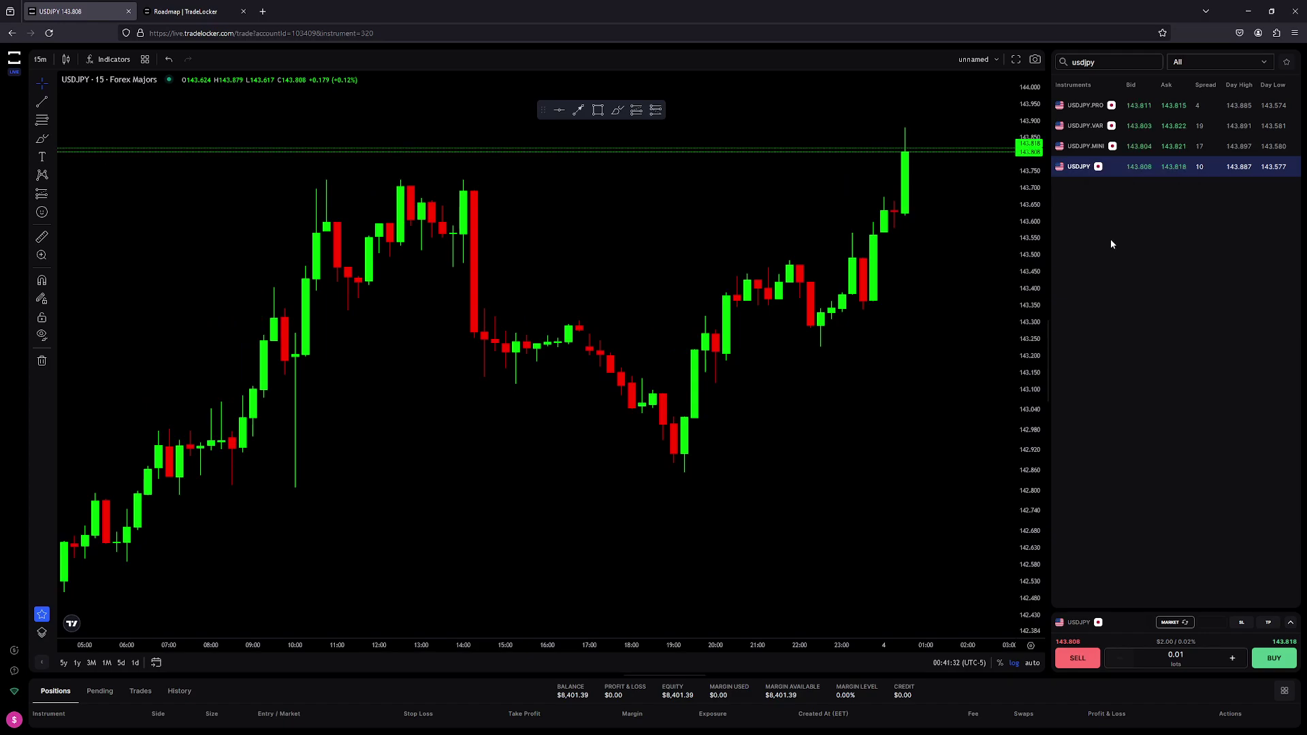
double_click(1122, 64)
key("BackSpace")
left_click(1287, 62)
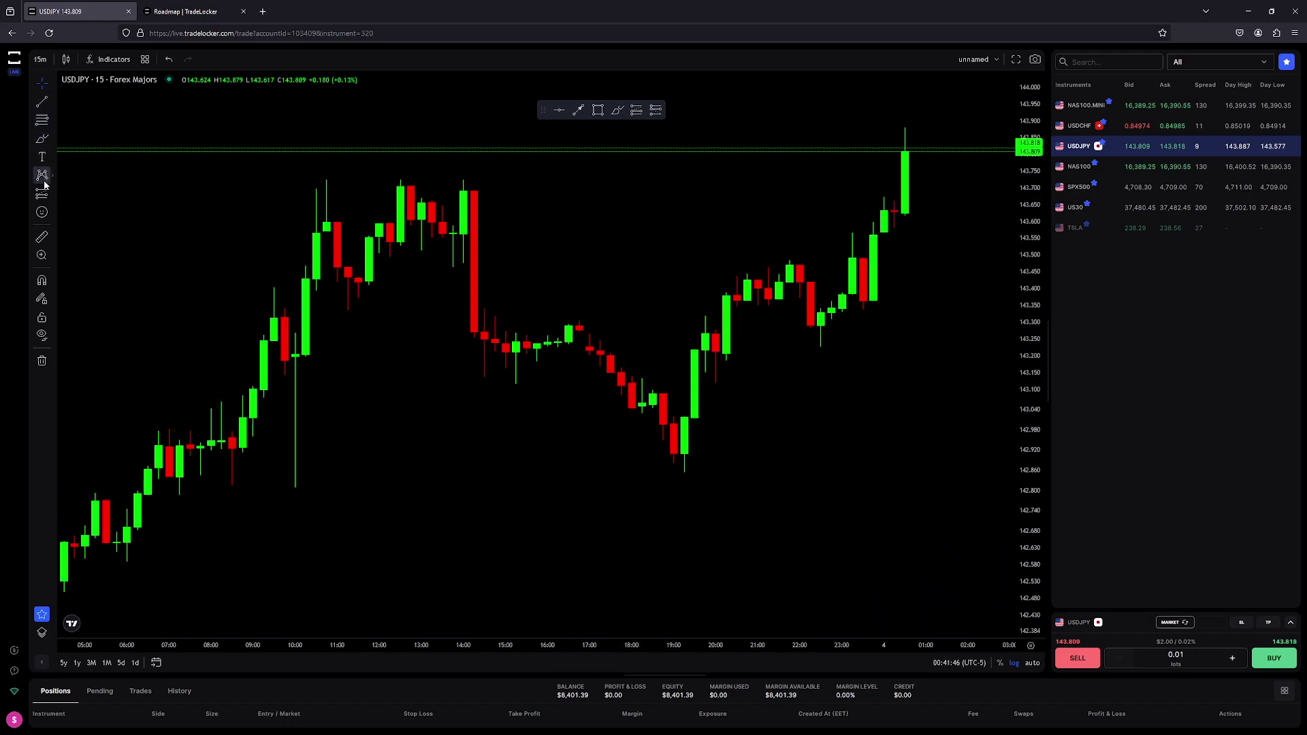
Browse the Fibonacci and line drawing tools, and shift the quick drawing shortcuts left.
left_click(51, 124)
left_click(52, 123)
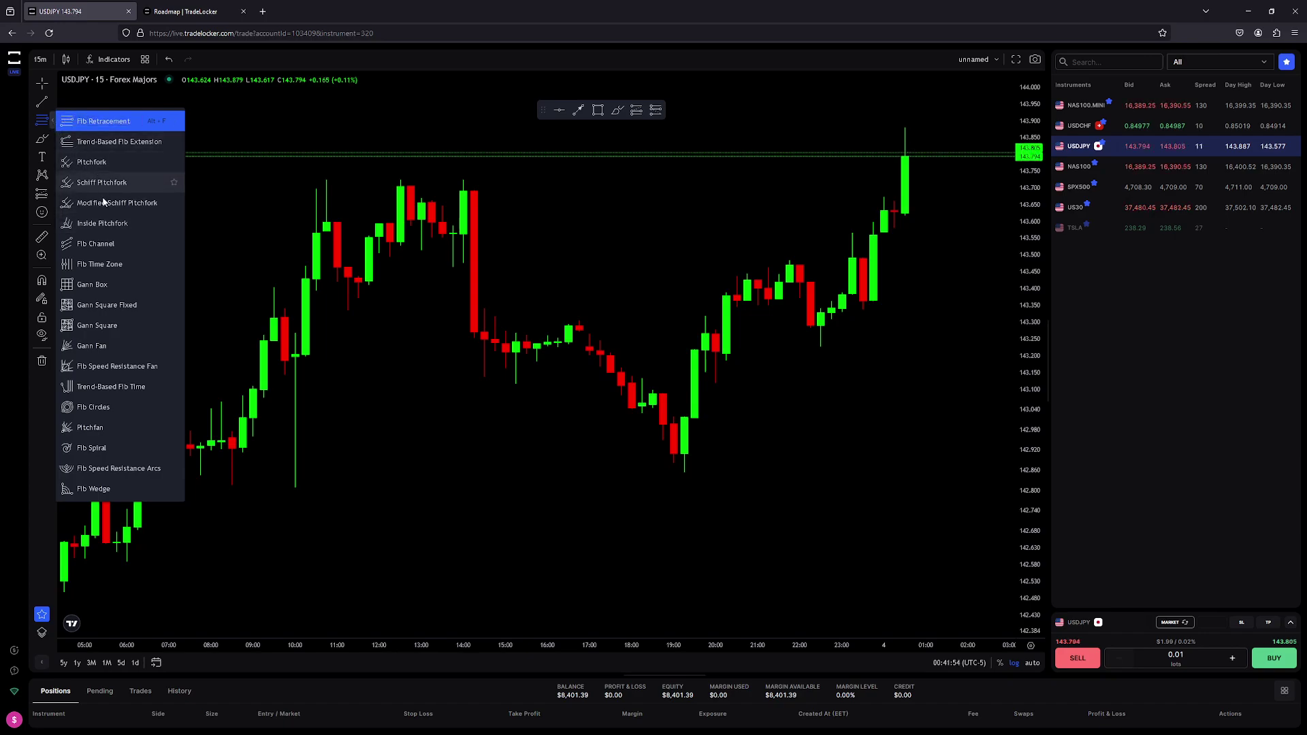
left_click(50, 104)
left_click(51, 104)
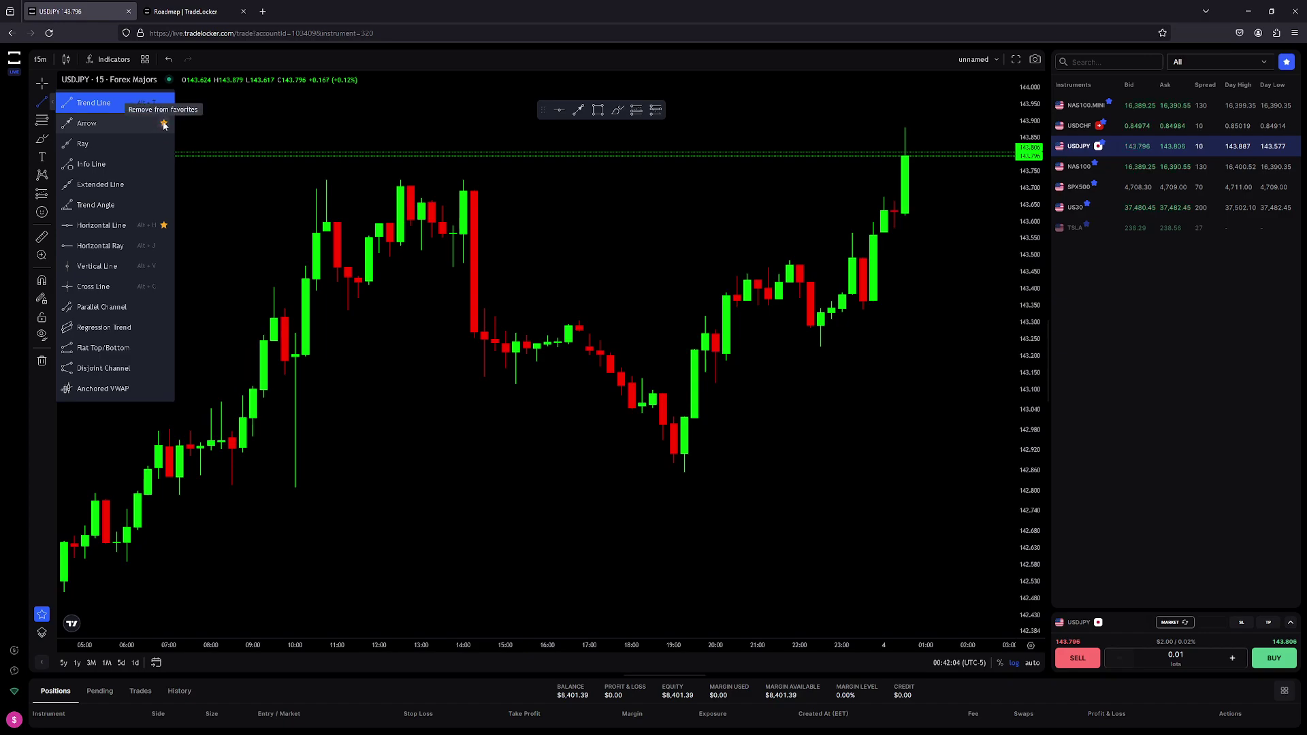
mouse_move(534, 121)
left_mouse_down()
mouse_move(465, 115)
mouse_move(491, 140)
mouse_move(503, 123)
left_mouse_up()
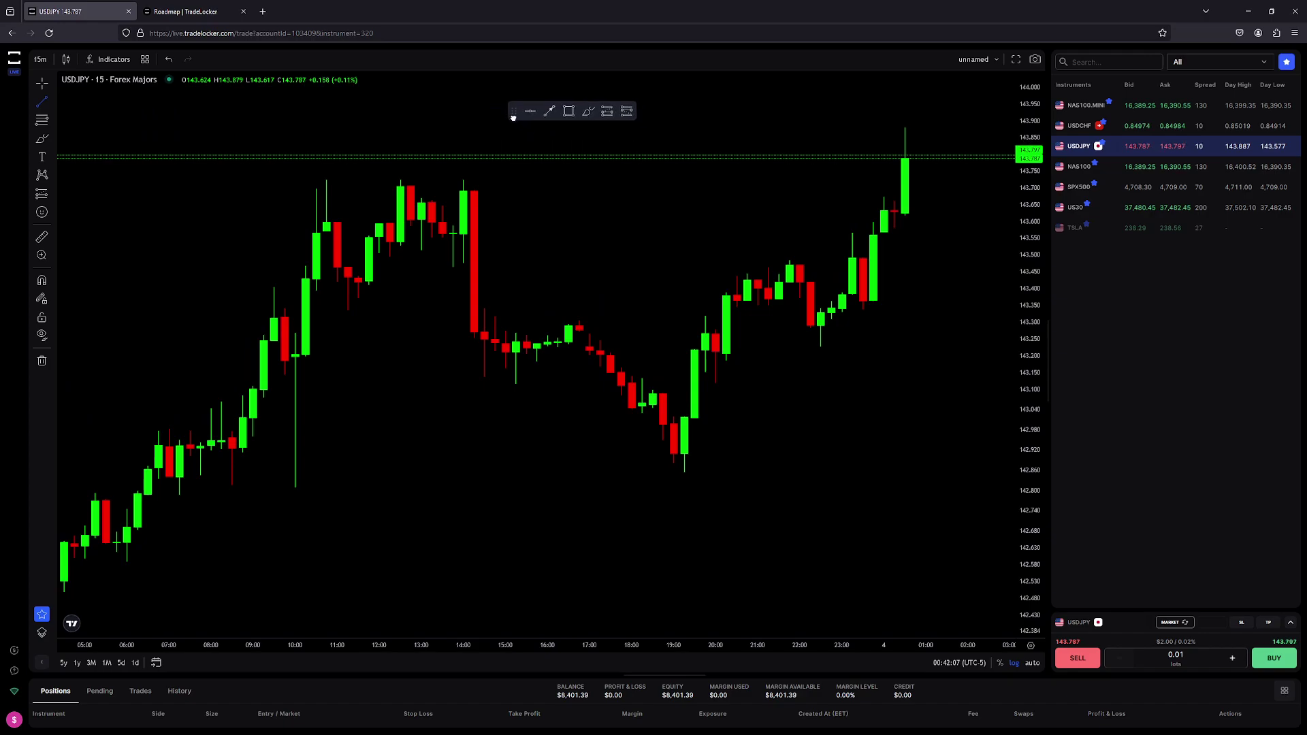
Draw a rectangle around the peak candles and an arrow pointing down from the peak.
left_click(568, 111)
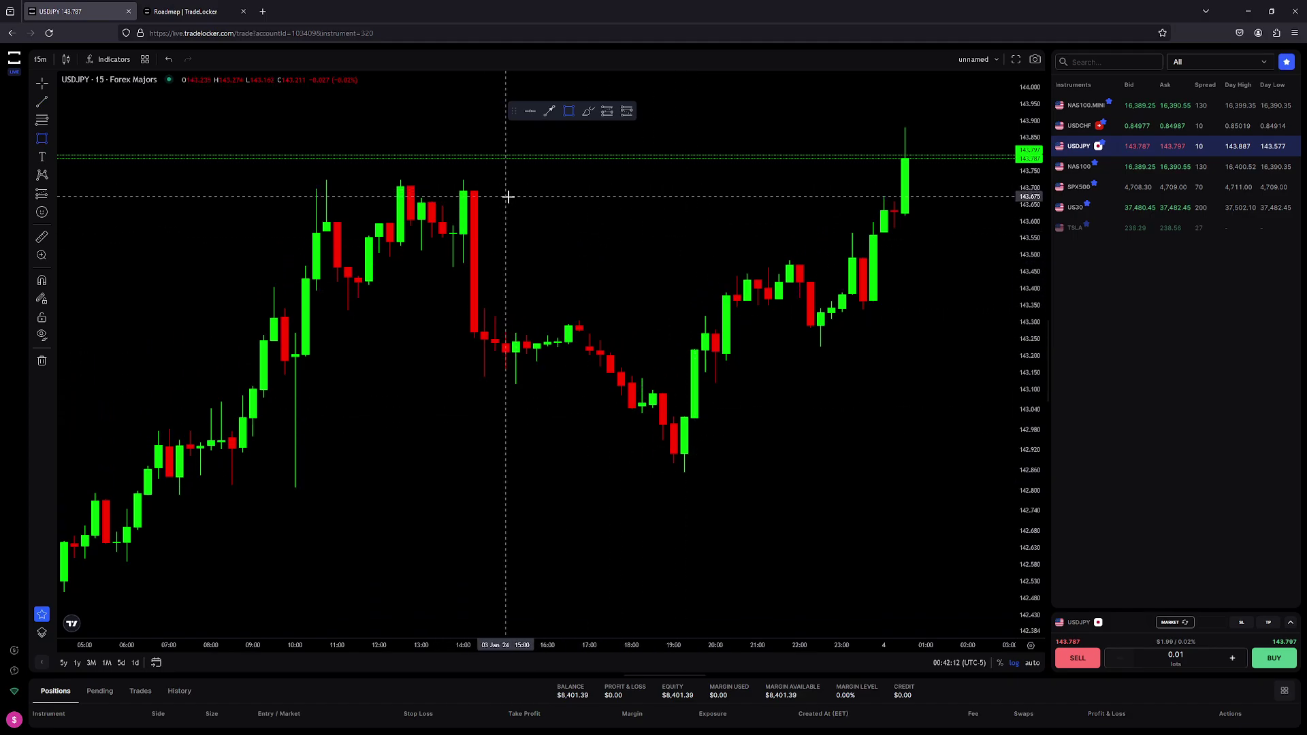
left_click_drag(506, 199, 282, 165)
left_click(550, 111)
left_click_drag(461, 179, 537, 415)
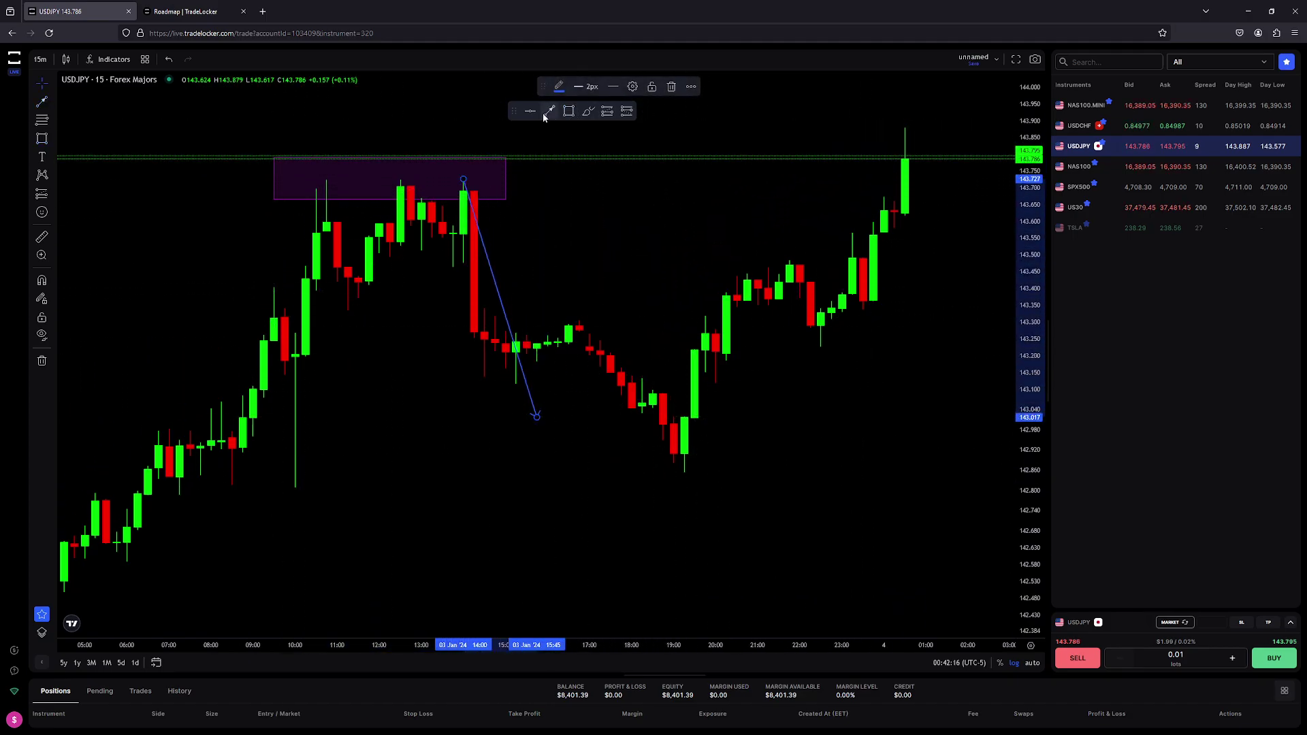
Add horizontal lines at 143.462 and 143.223, then zoom out to see more price history.
left_click(783, 267)
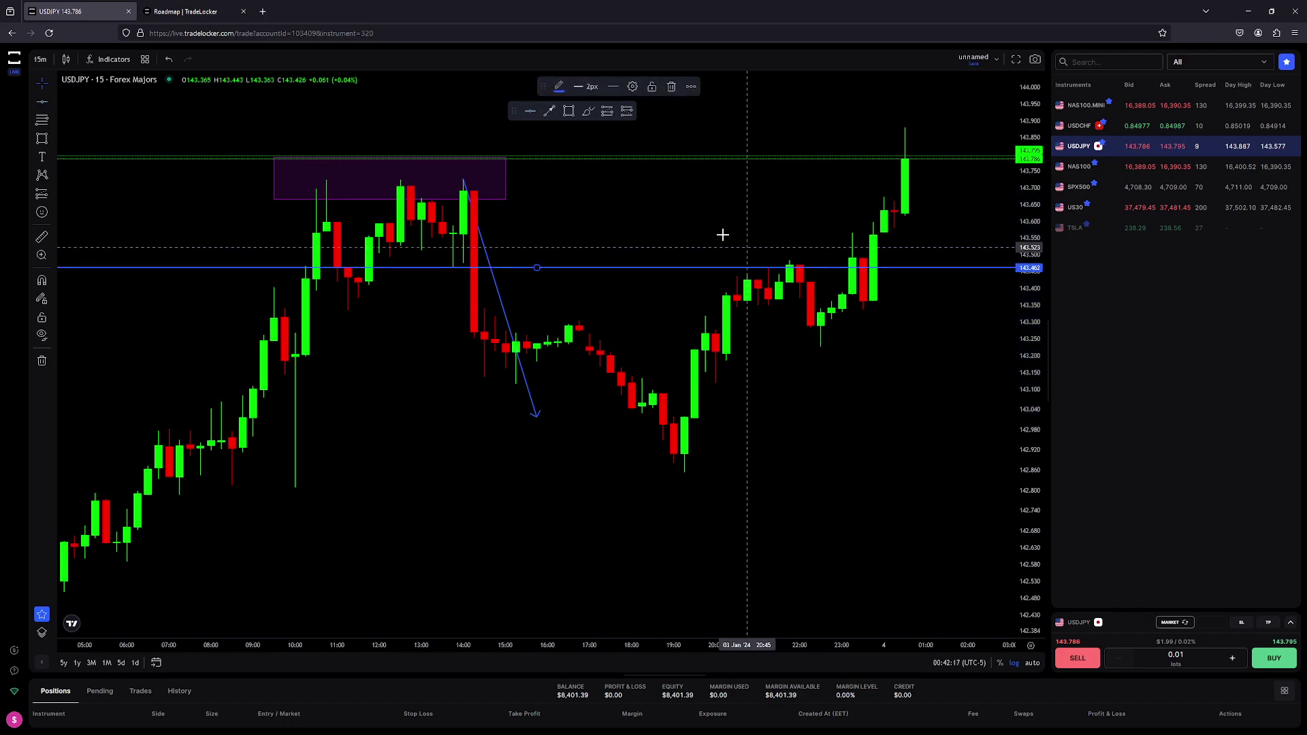
left_click(531, 115)
left_click(749, 350)
scroll(872, 467, "down", 3)
left_click_drag(872, 467, 781, 476)
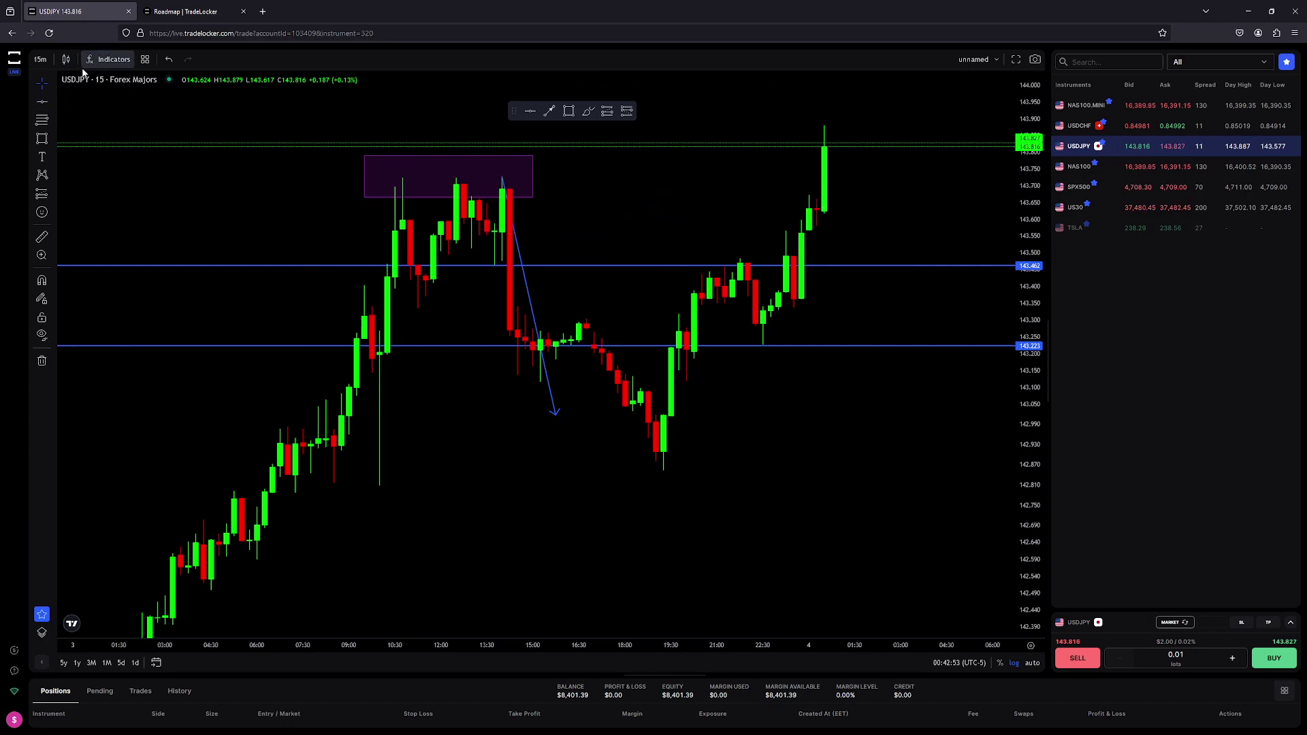
left_click(42, 62)
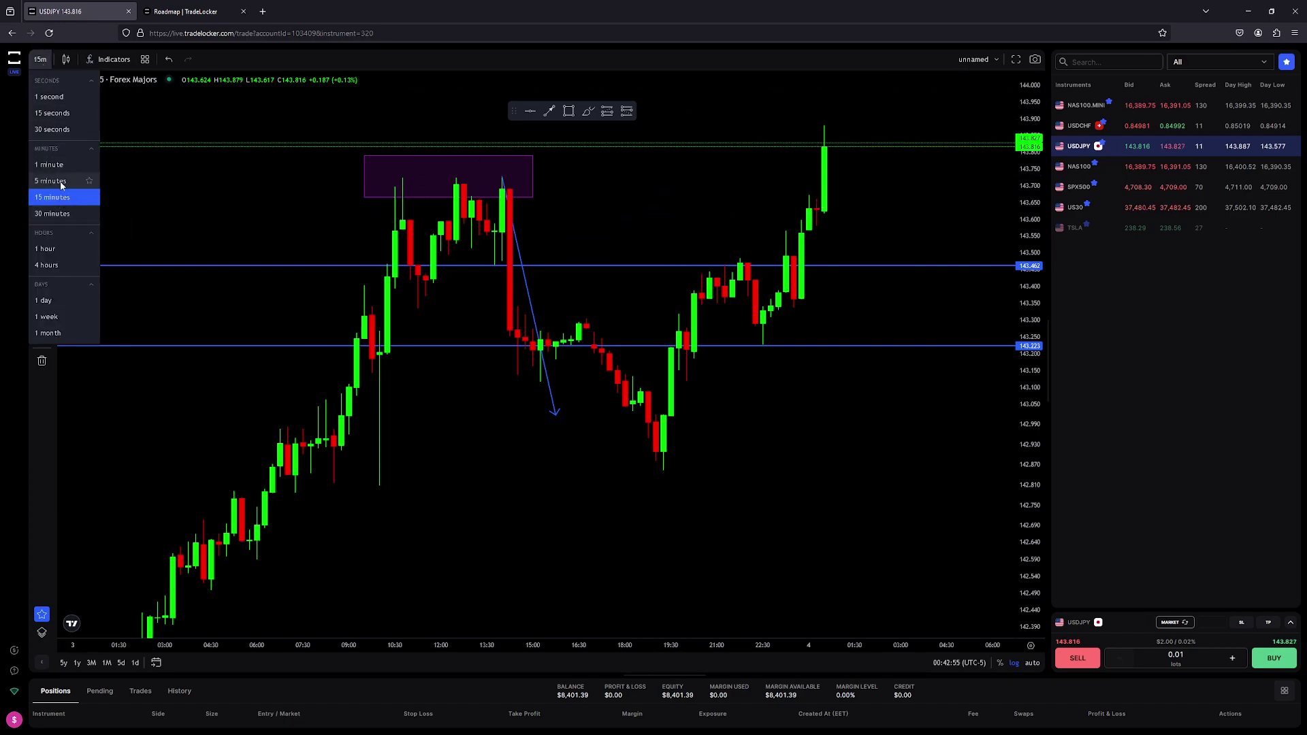
left_click(50, 181)
left_click(39, 59)
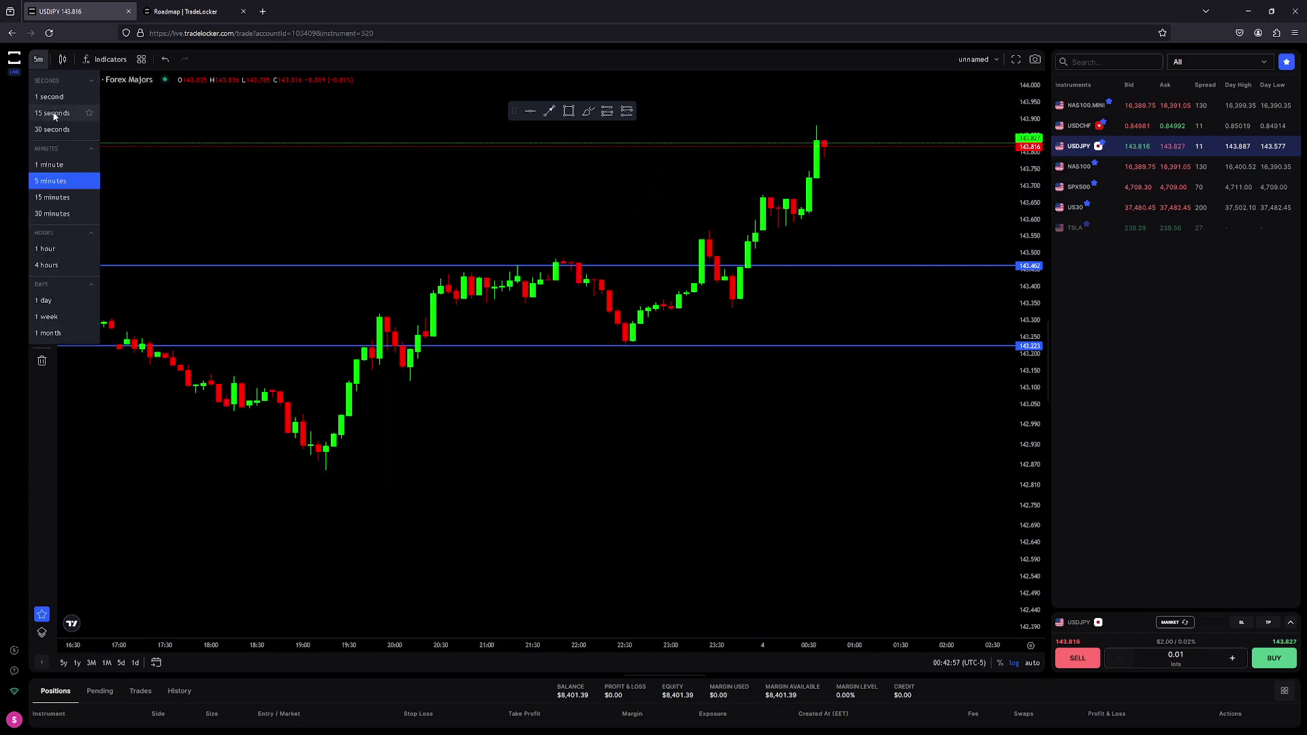
left_click(50, 201)
left_click(109, 59)
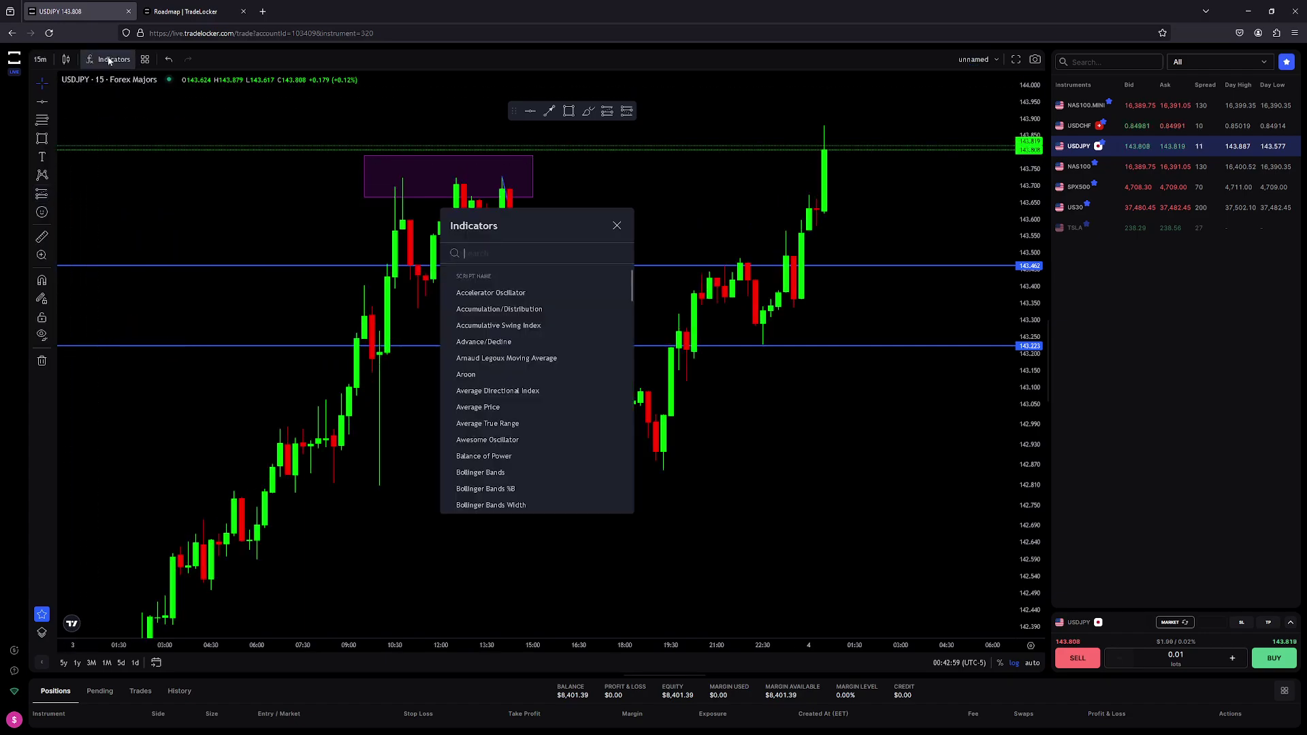
scroll(521, 323, "down", 2)
left_click(66, 60)
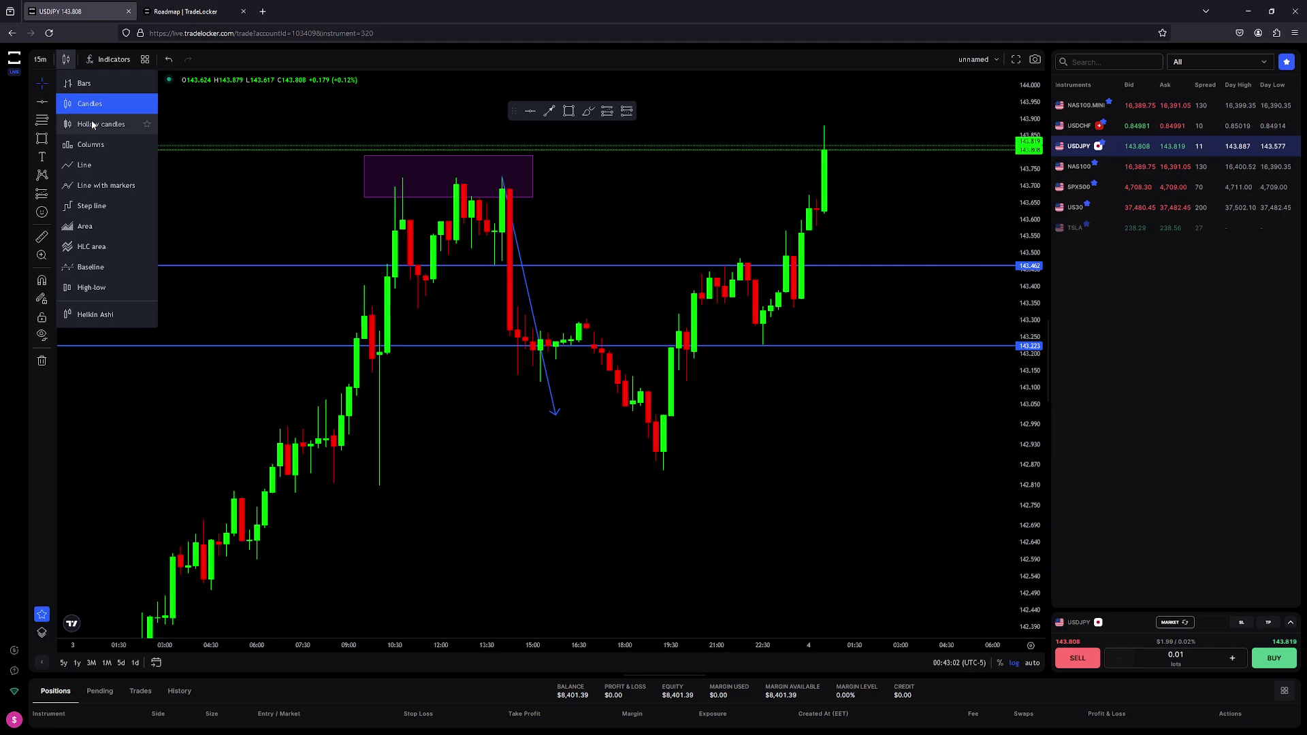
left_click(85, 165)
left_click(66, 59)
left_click(89, 103)
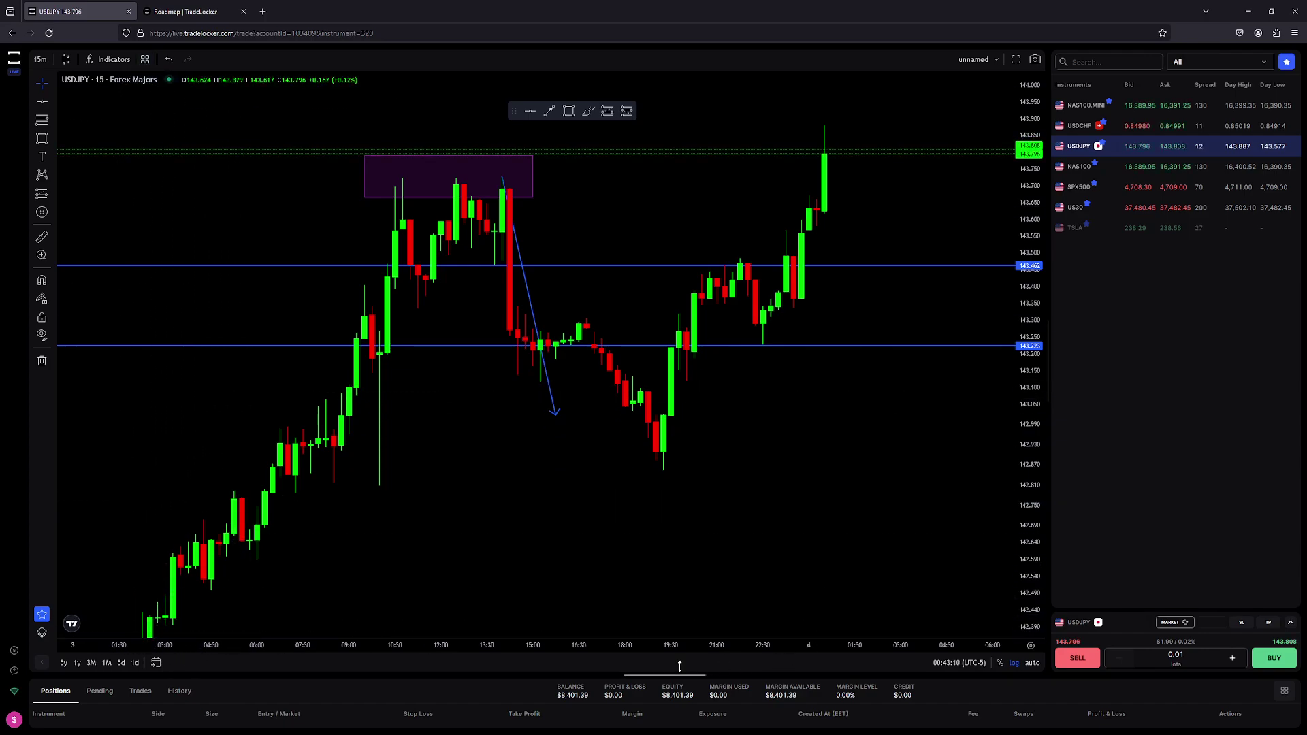
Rescale the USDJPY price and time axes and recentre the candles and drawings in view.
left_click_drag(1028, 525, 998, 458)
left_click_drag(889, 313, 877, 231)
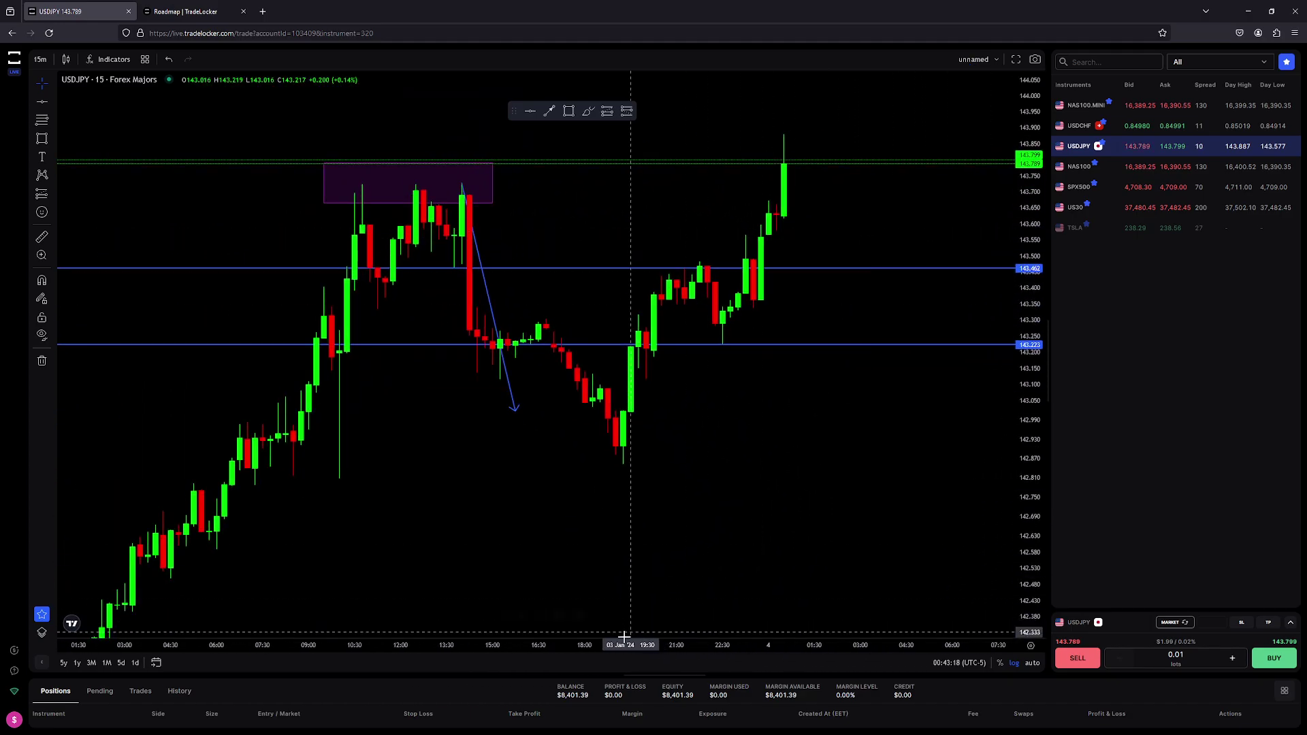
left_click_drag(677, 644, 650, 644)
left_click_drag(1029, 408, 1028, 449)
scroll(922, 491, "up", 3)
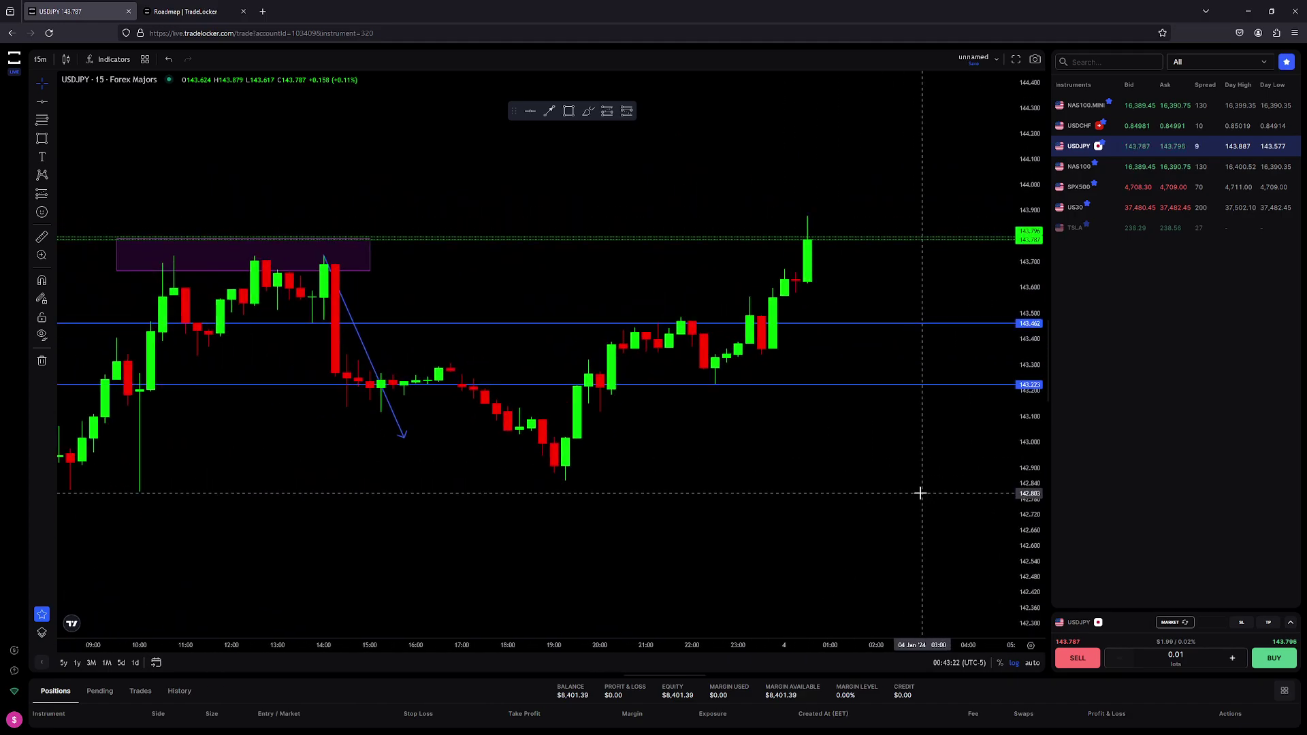
scroll(732, 501, "up", 2)
left_click_drag(732, 502, 838, 415)
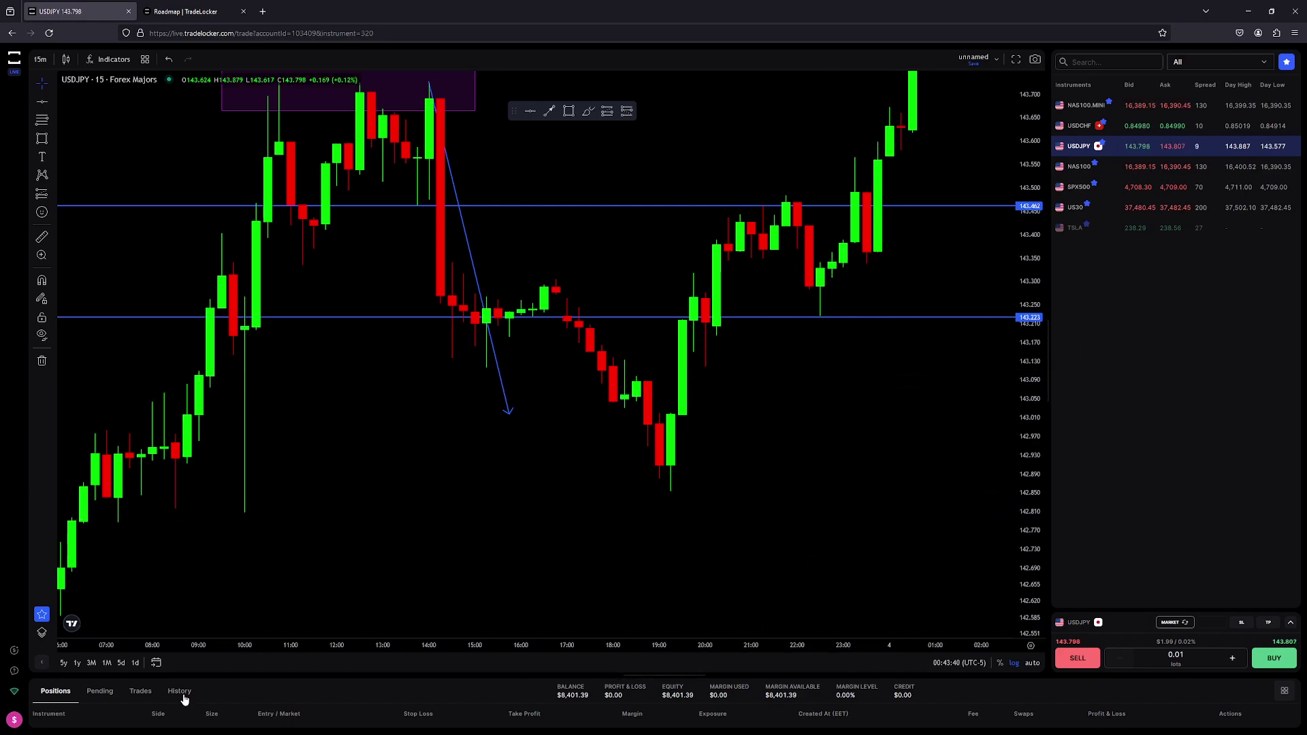
Enlarge the account panel, check pending orders, and filter the trade history to Day and refresh it.
left_click_drag(608, 677, 616, 631)
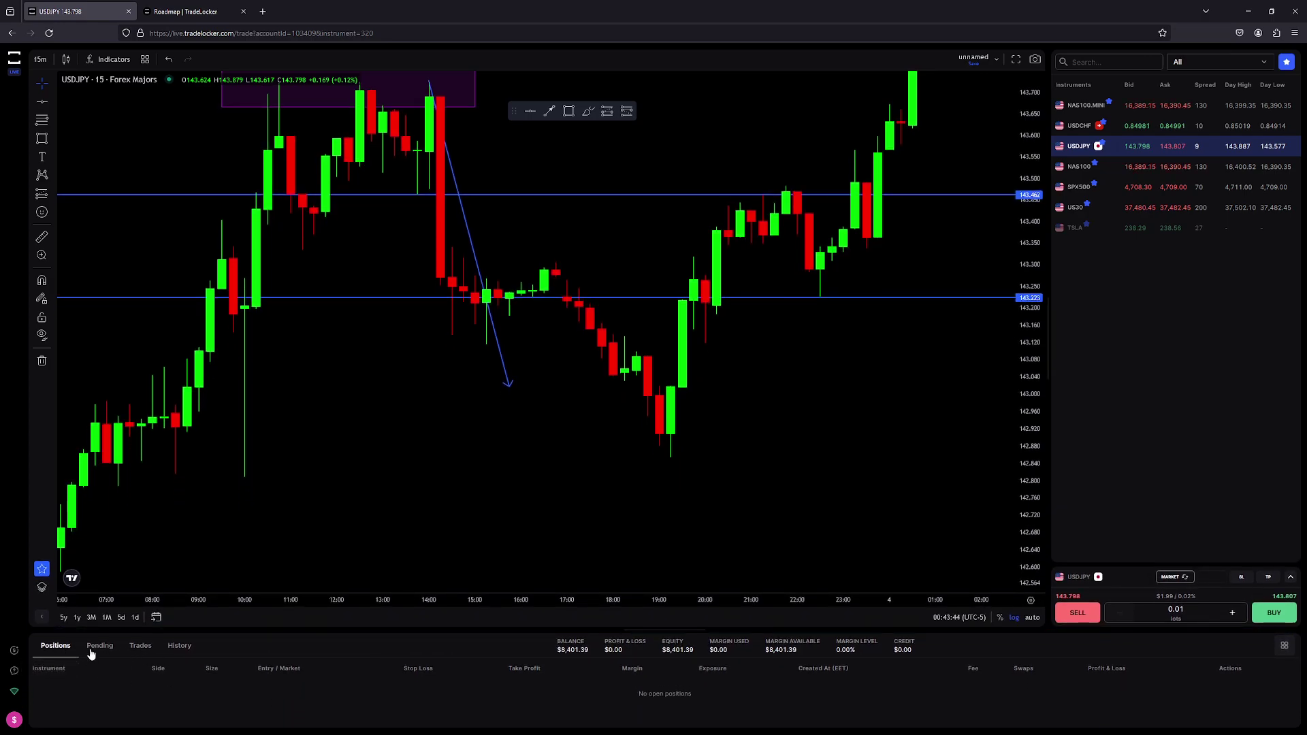
left_click(94, 654)
left_click(145, 655)
left_click(183, 671)
left_click(183, 604)
left_click(141, 670)
left_click(184, 671)
left_click(176, 602)
left_click(139, 671)
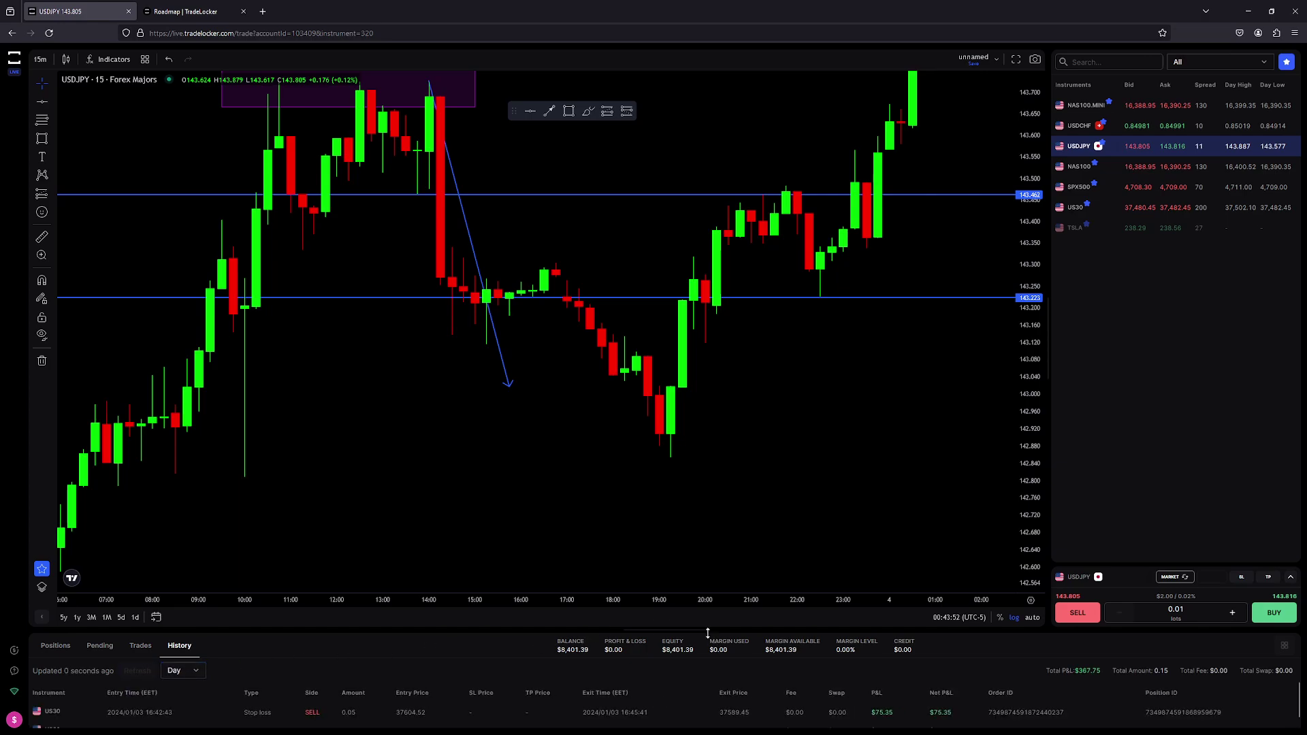
Show today's four executed trades in an expanded panel, then return to the Positions list.
left_click_drag(708, 633, 707, 564)
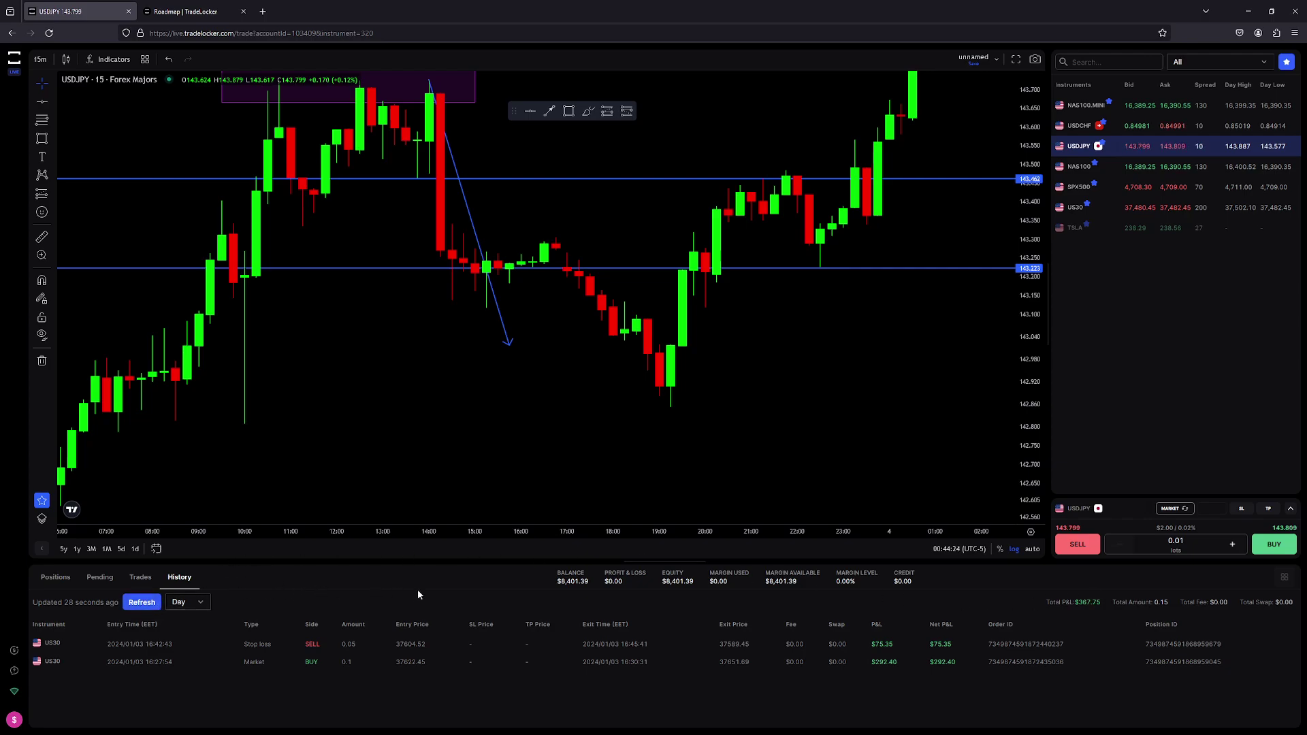
left_click_drag(431, 562, 422, 610)
left_click(143, 625)
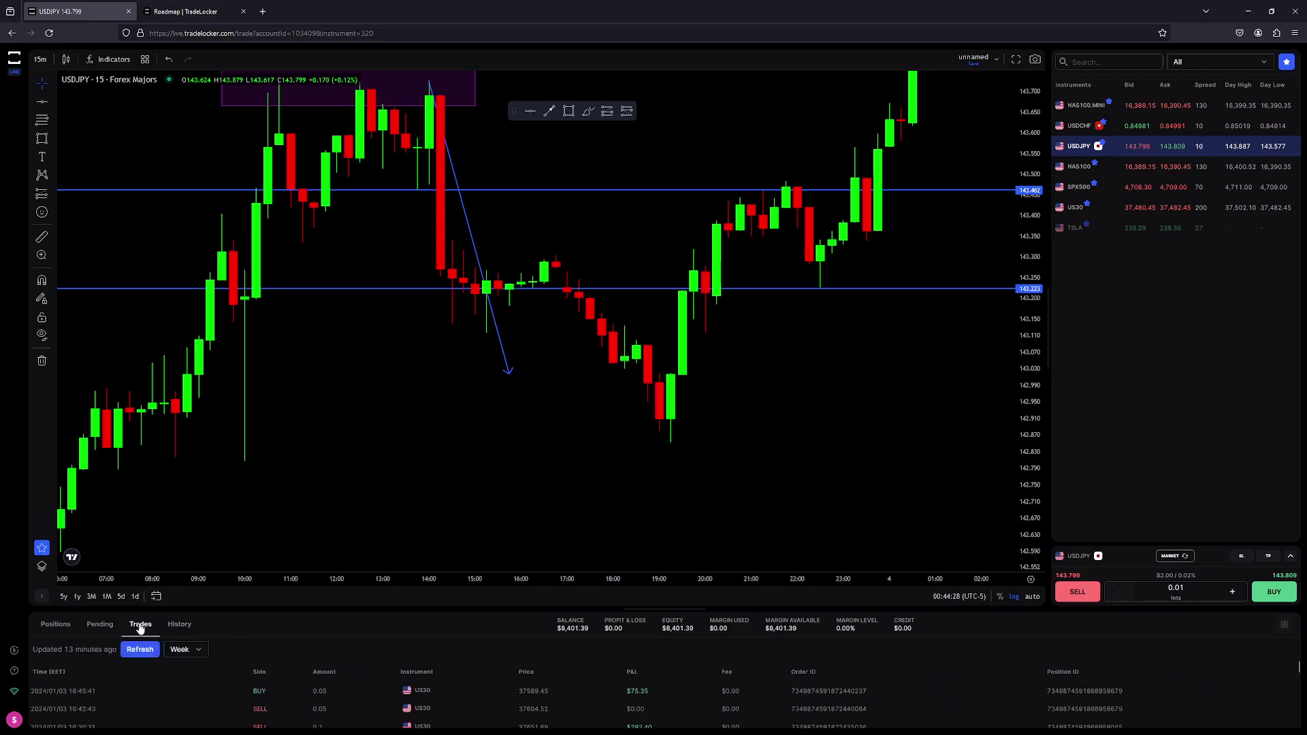
left_click(180, 650)
left_click(179, 669)
left_click_drag(671, 612, 671, 515)
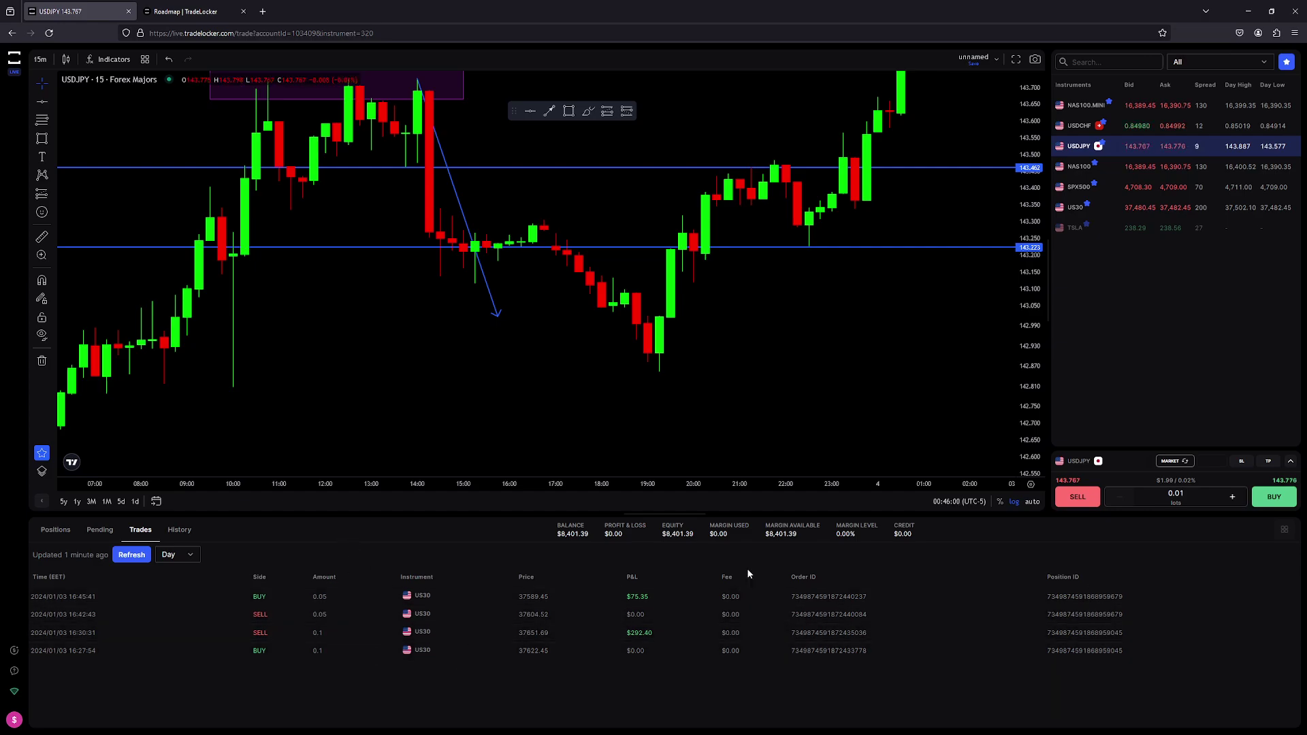
left_click_drag(680, 515, 692, 666)
left_click(55, 679)
Open the US30 chart framing the latest candles, and raise the order size to 0.05 then 0.08 lots.
left_click(1092, 209)
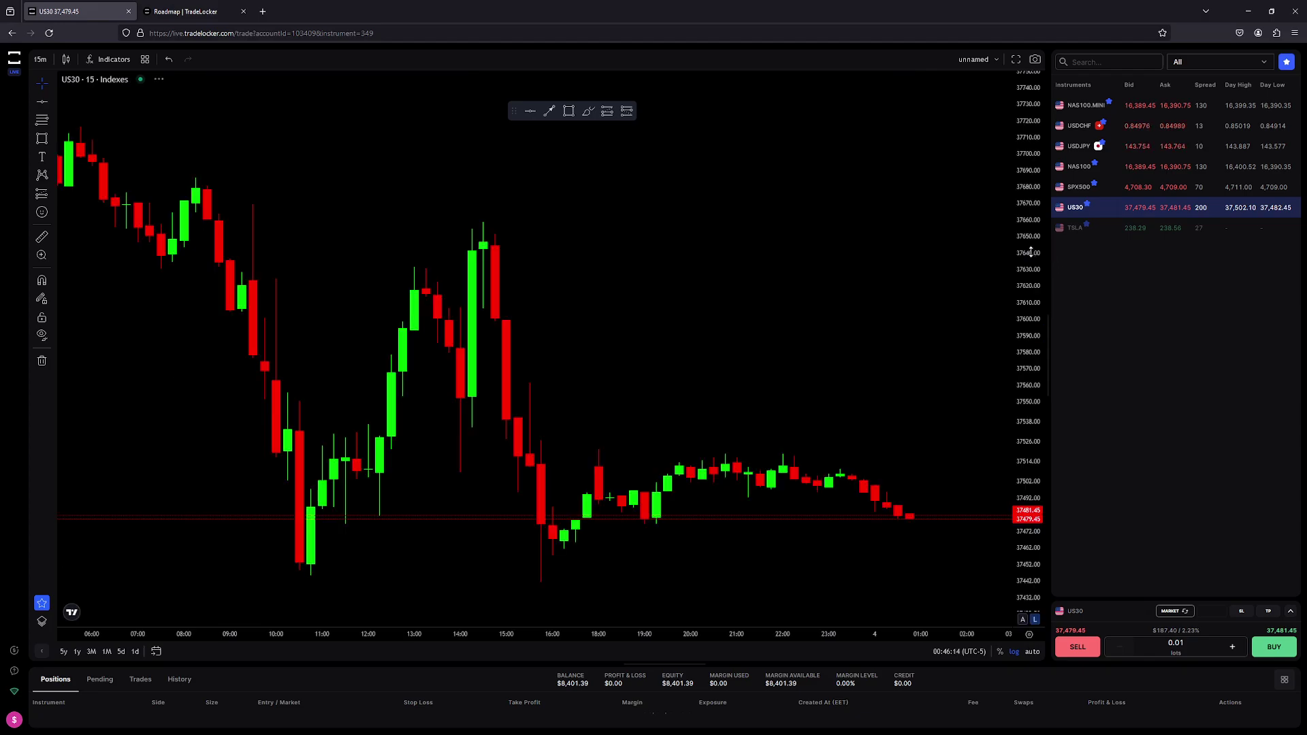
mouse_move(1029, 408)
left_mouse_down()
mouse_move(1040, 359)
mouse_move(1037, 399)
left_mouse_up()
left_click_drag(926, 463, 859, 319)
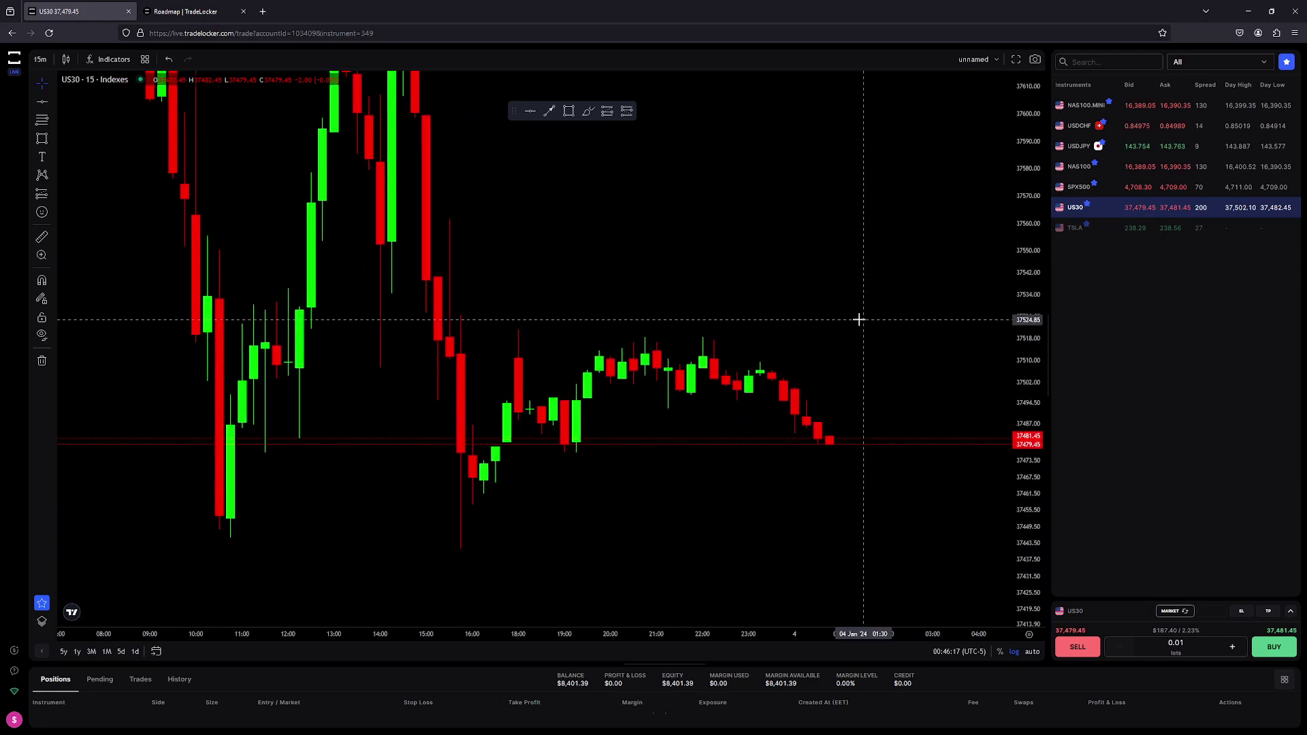
left_click(1232, 648)
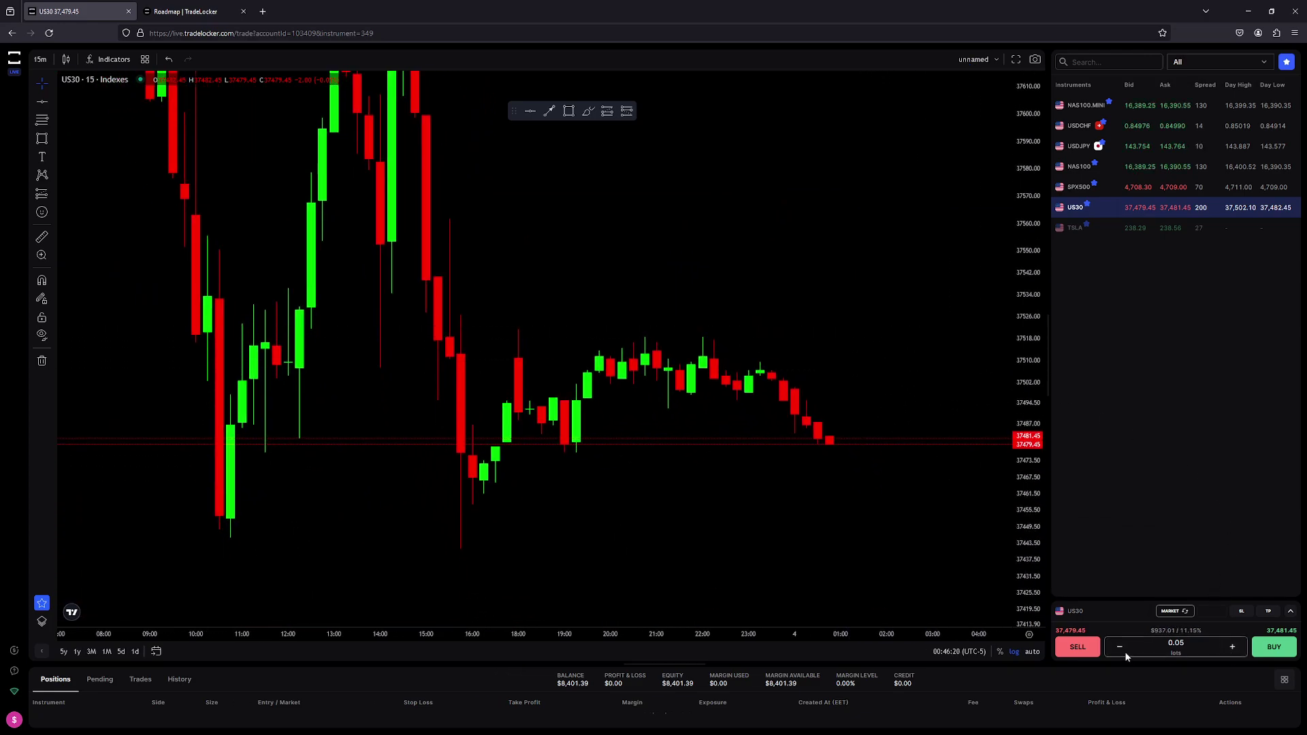
left_click(1239, 650)
left_click(1239, 651)
left_click(1239, 651)
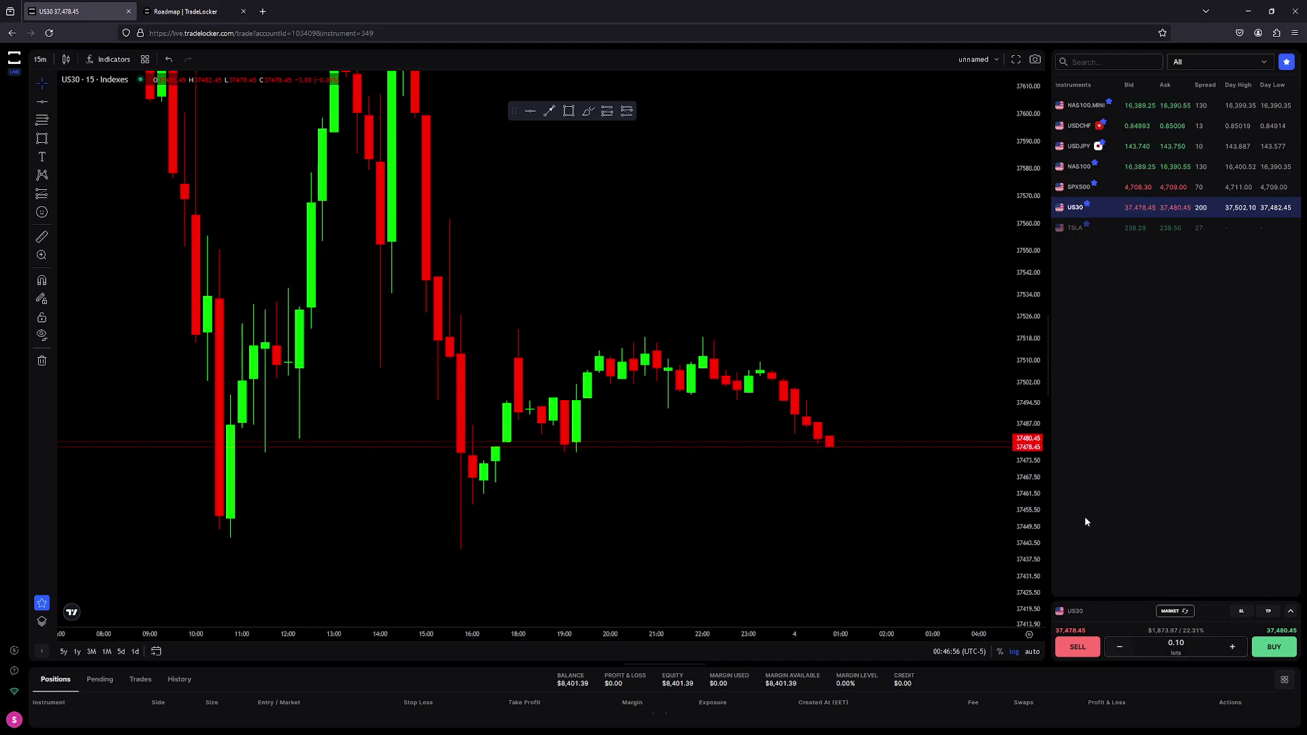
Glance at NAS100, return to US30, and adjust the order size up and back to 0.10 lots.
left_click(1081, 167)
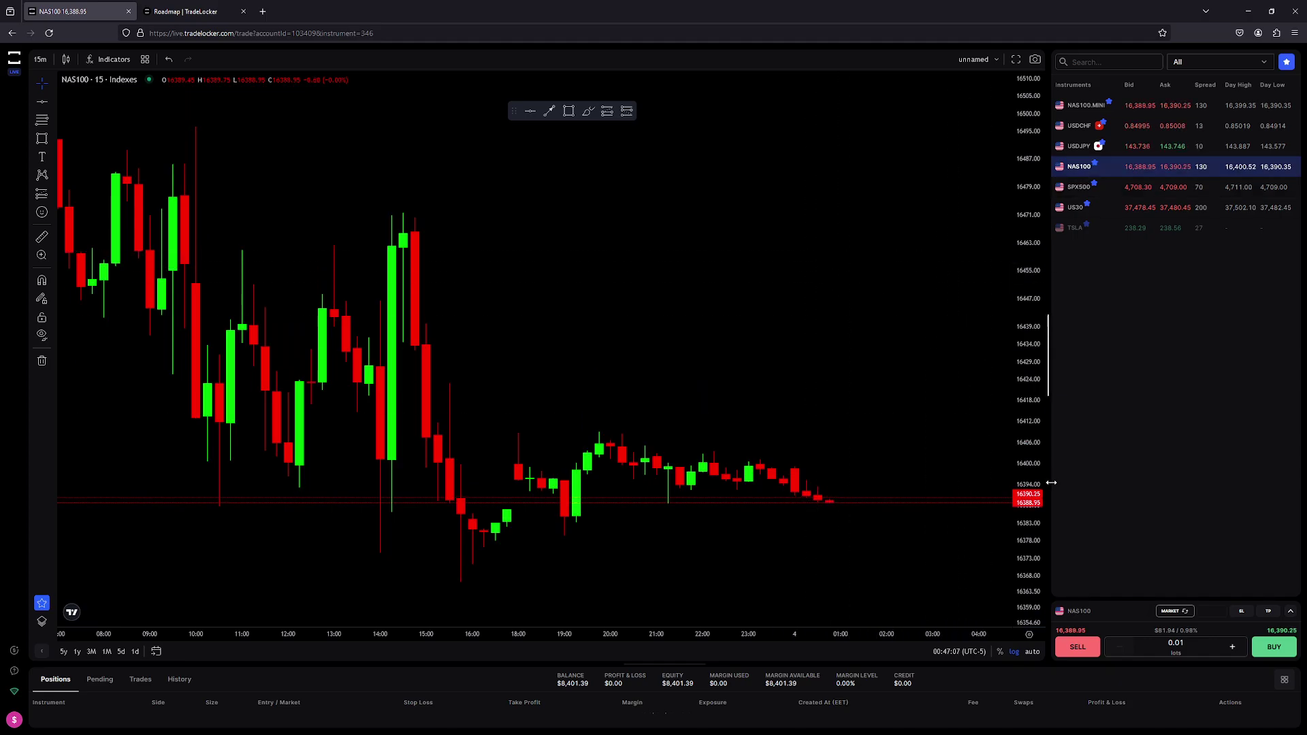
left_click(1083, 208)
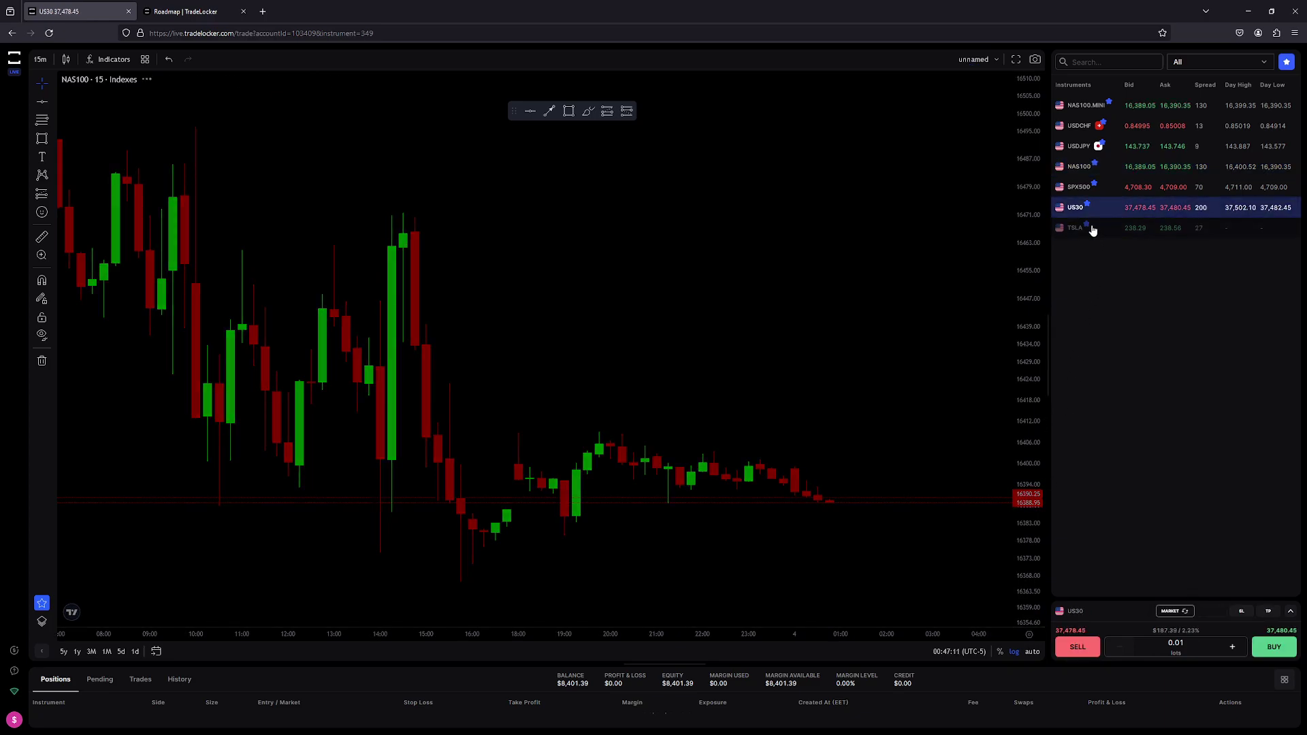
left_click(1231, 647)
left_click(1230, 647)
left_click(1231, 647)
left_click(1231, 646)
left_click(1231, 647)
left_click(1231, 647)
left_click(1231, 647)
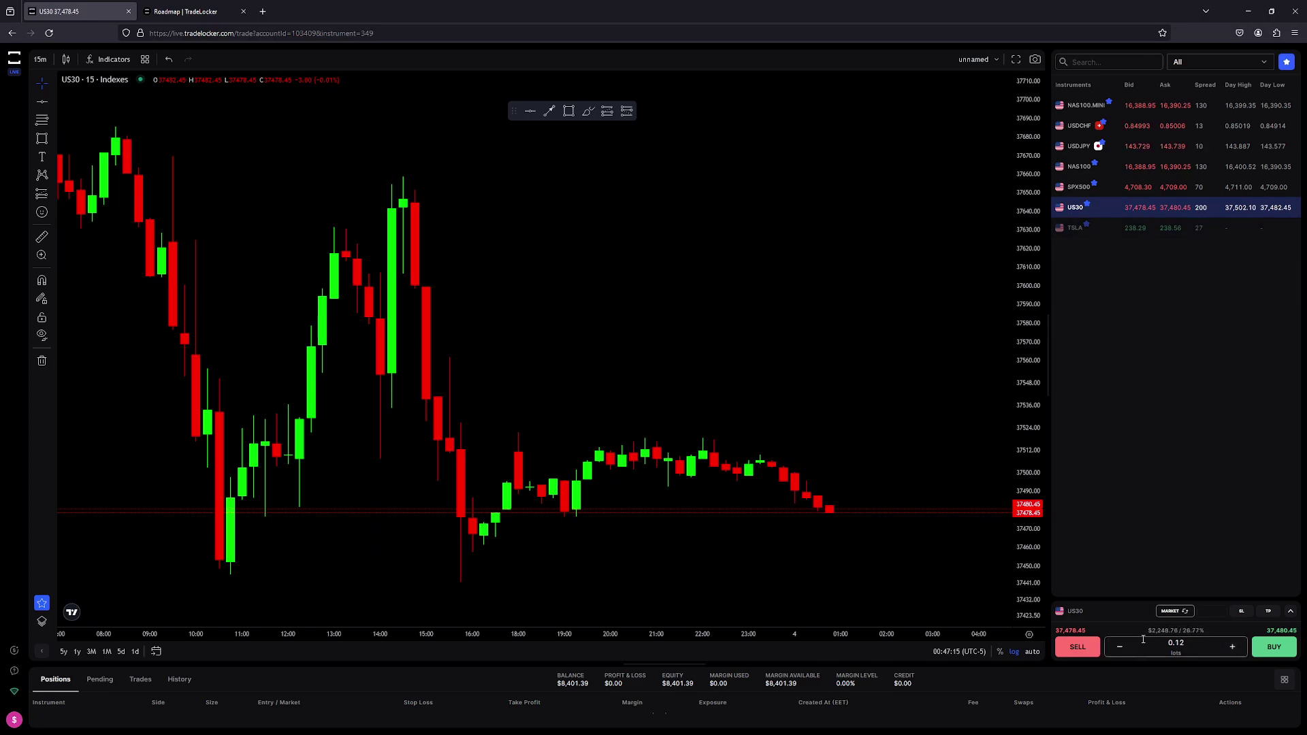
left_click(1120, 646)
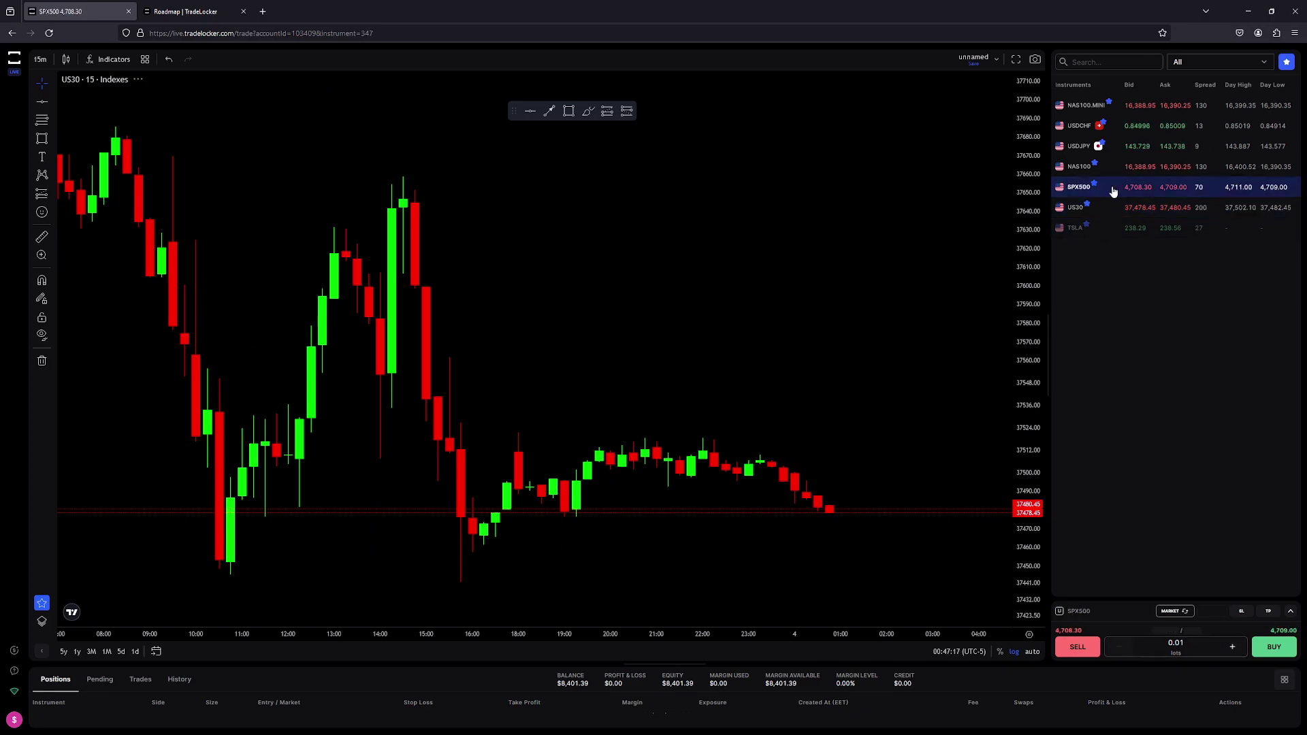
Open the NAS100 chart and adjust the order ticket's size to 0.03 lots.
left_click(1089, 167)
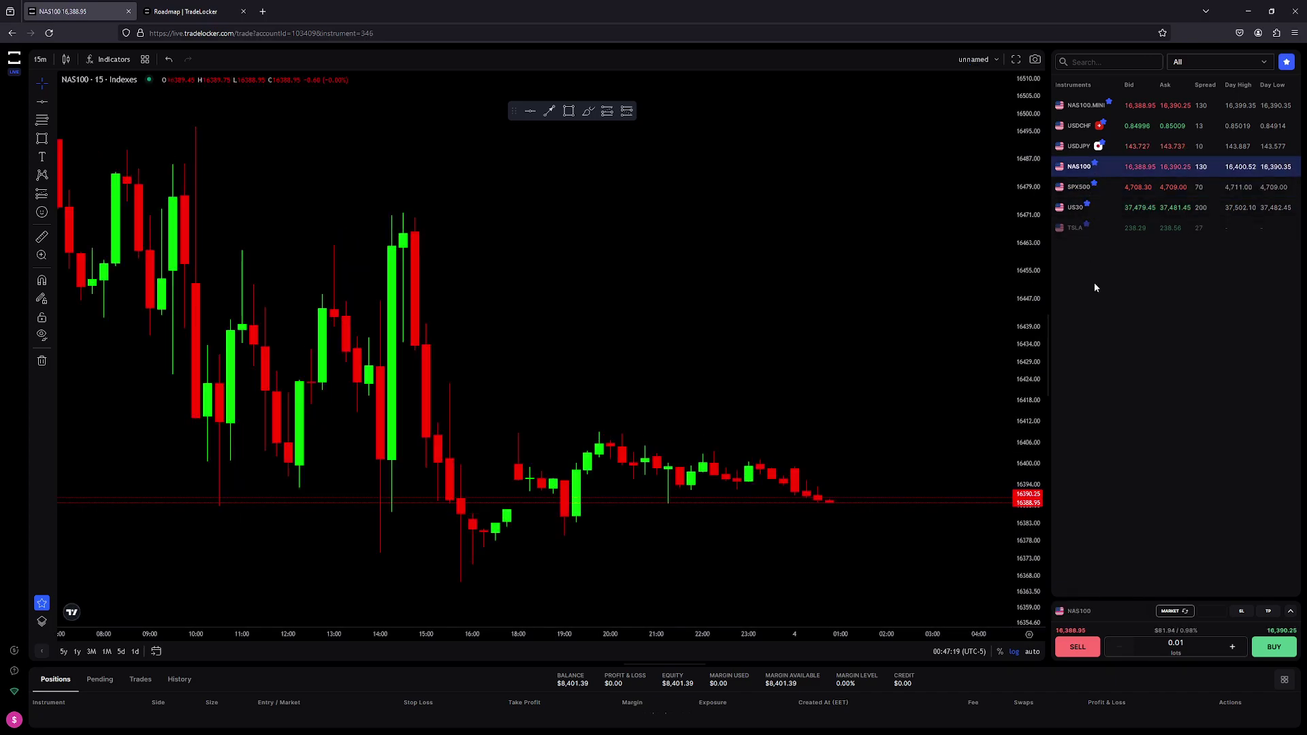
left_click(1232, 647)
left_click(1233, 647)
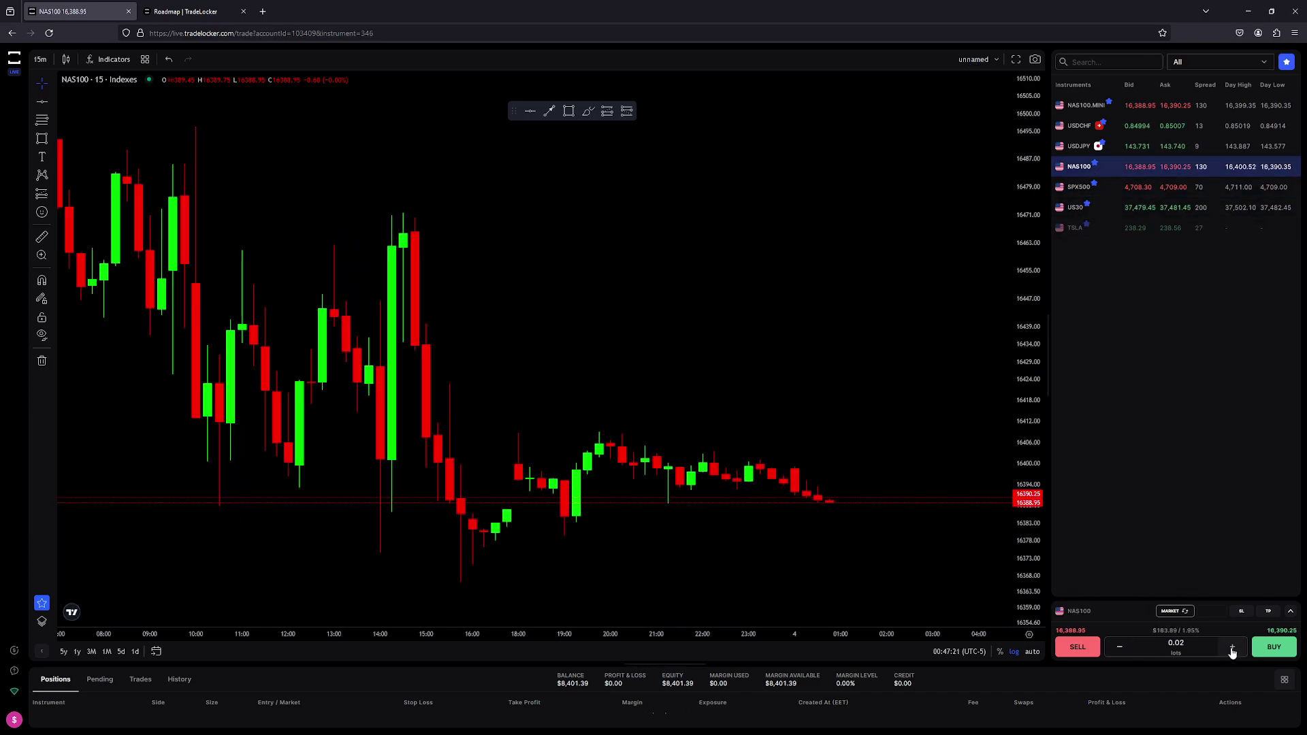
double_click(1174, 652)
left_click(1122, 650)
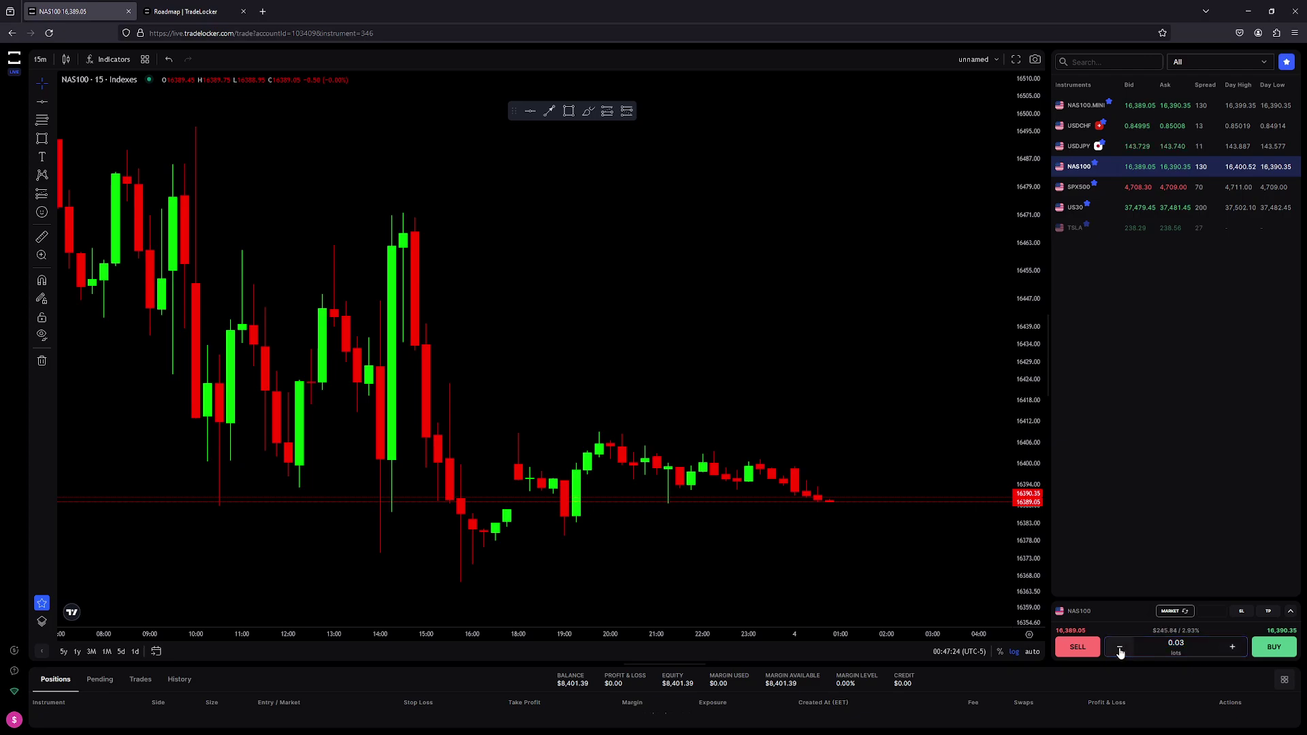
double_click(1192, 648)
Raise the NAS100 order size step by step to 0.11 lots while checking the margin requirement.
left_click(1234, 655)
left_click(1234, 655)
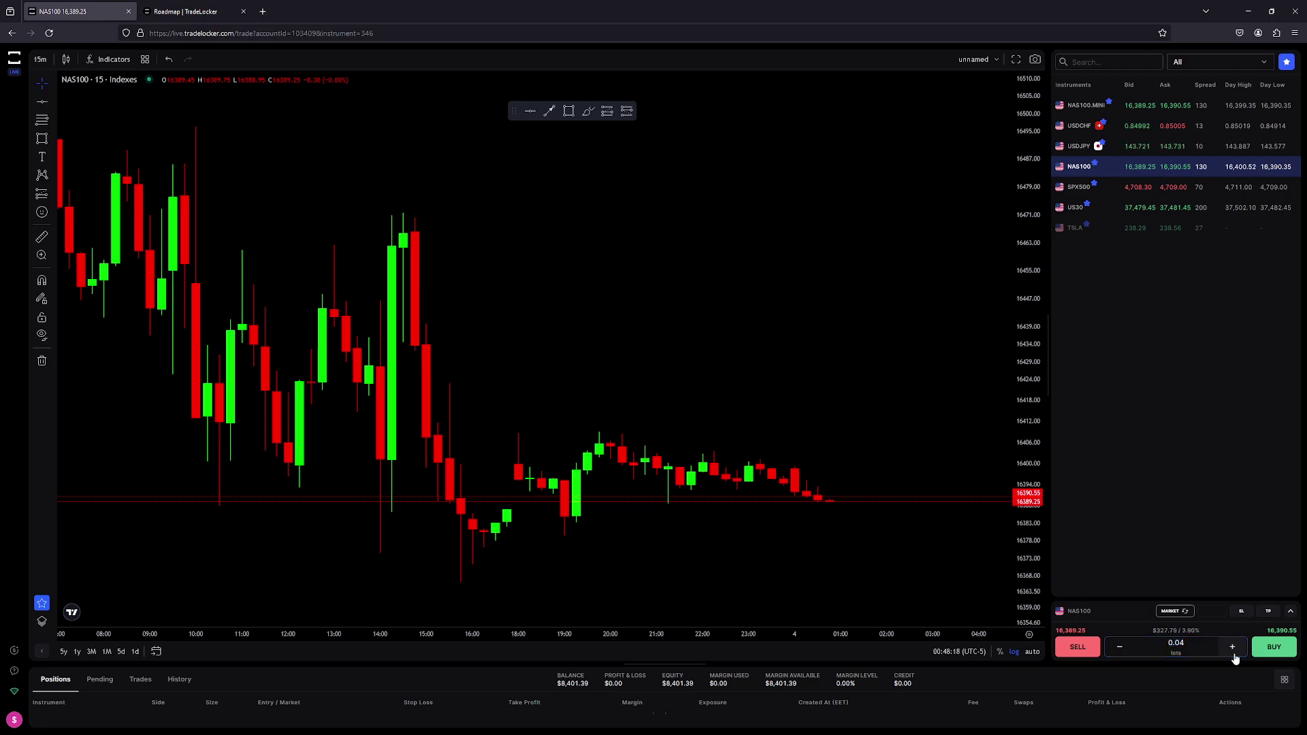
left_click(1119, 647)
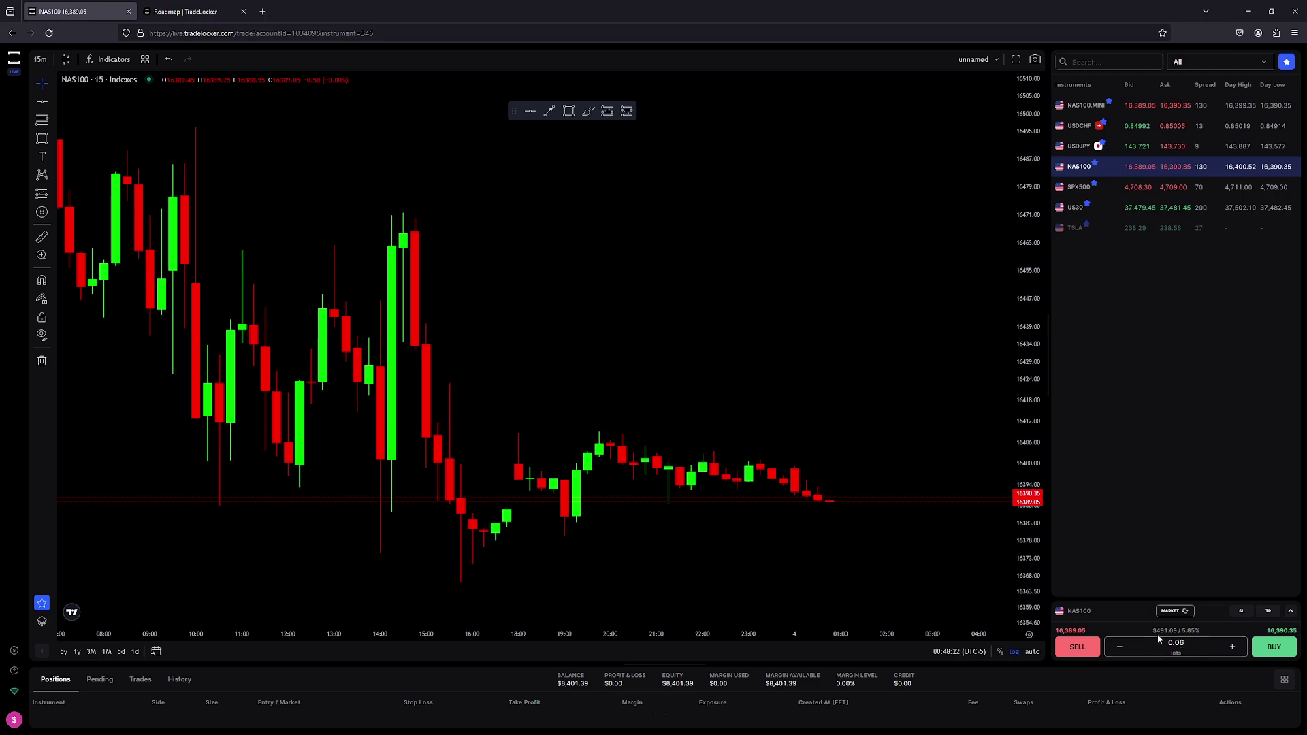
left_click_drag(1152, 631, 1192, 633)
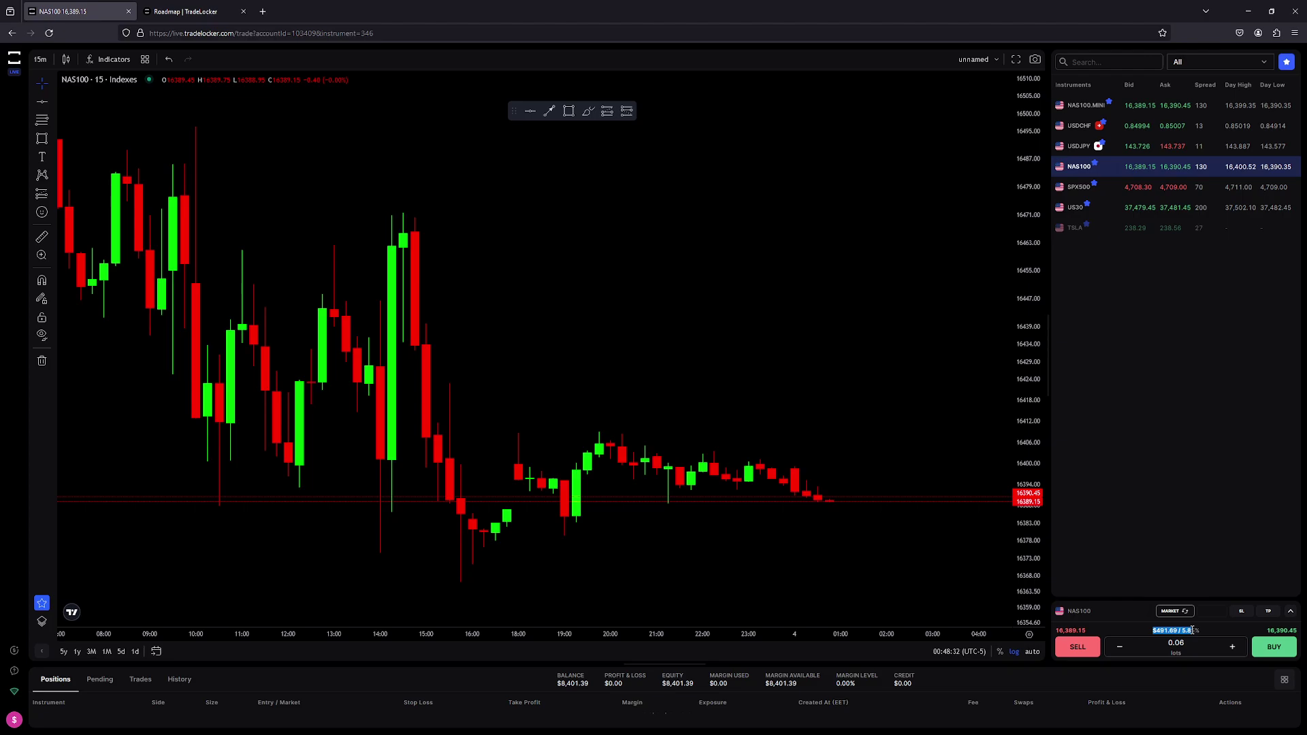
left_click(1231, 647)
left_click(1232, 646)
left_click(1229, 647)
left_click(1230, 647)
Reduce the NAS100 order size back down to the 0.01-lot minimum.
left_click(1120, 652)
left_click(1120, 652)
left_click(1121, 651)
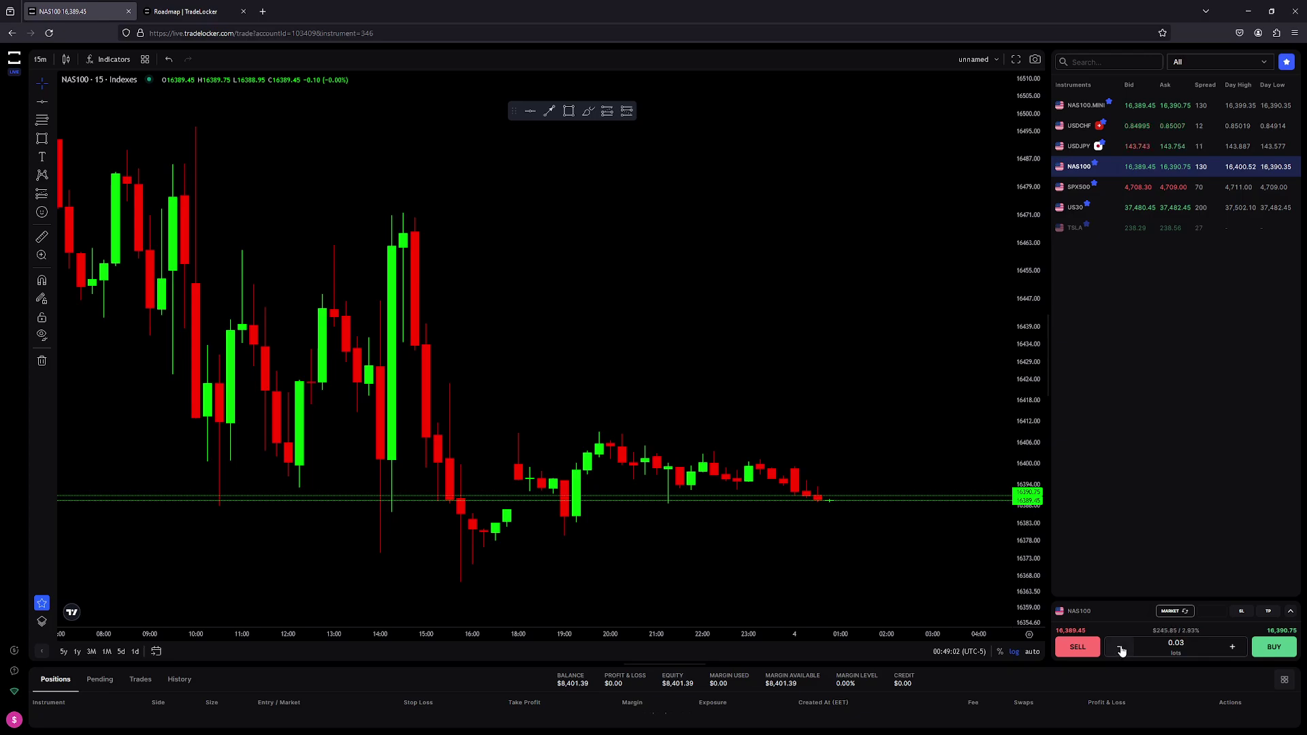
left_click(1120, 651)
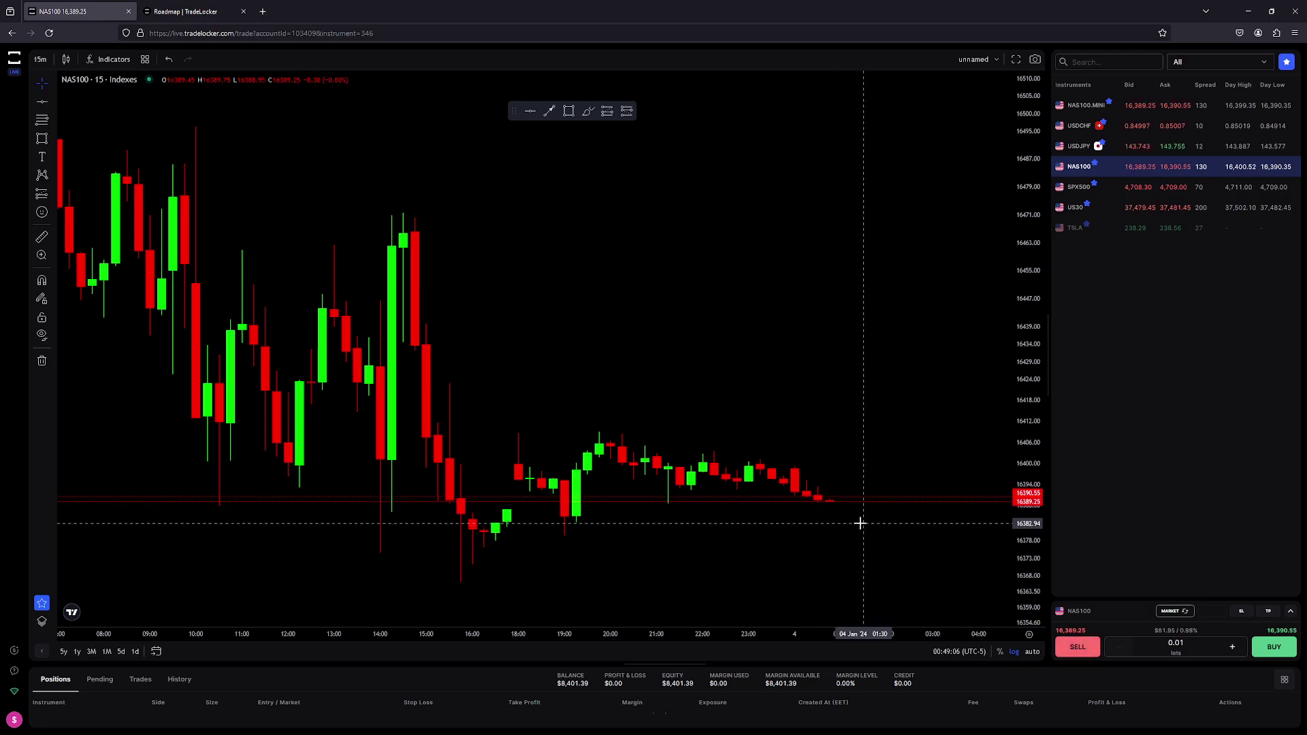
Switch the ticket to PENDING, set the entry price at 16,388.48, and submit the 0.01-lot SELL.
left_click(1184, 612)
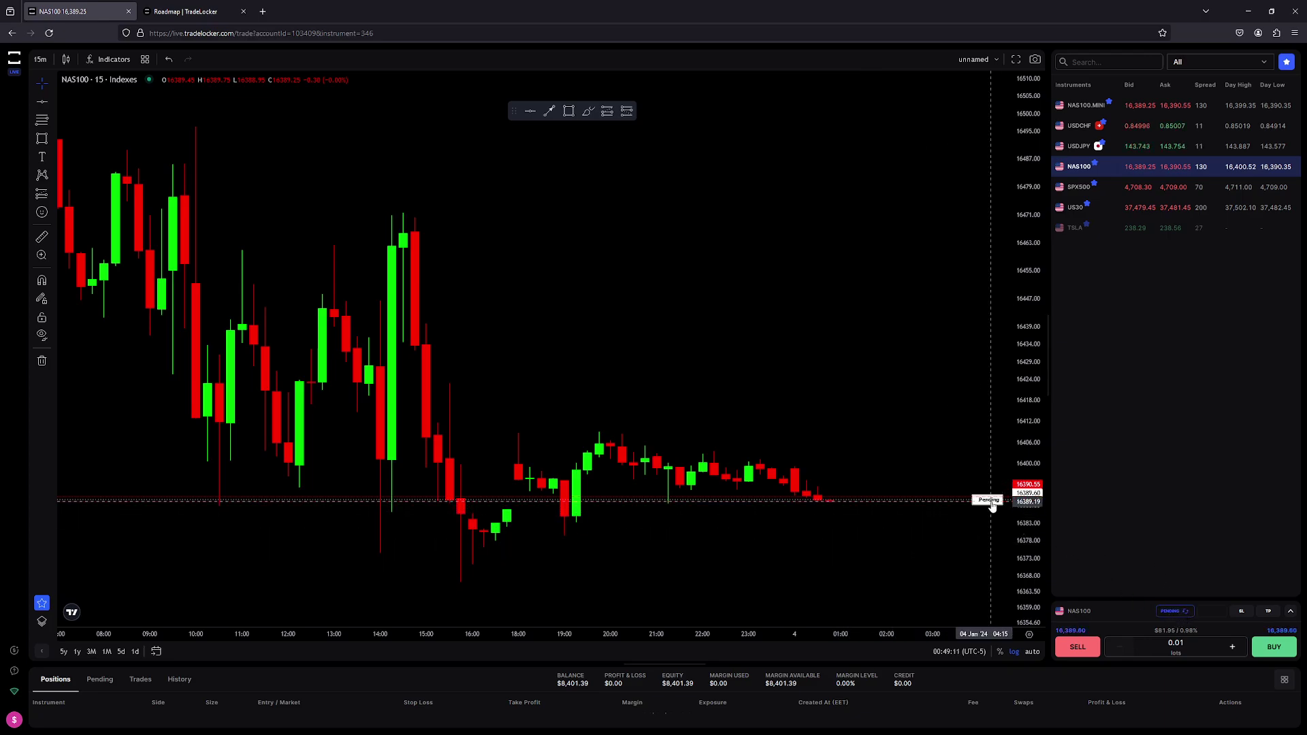
left_click_drag(993, 505, 955, 309)
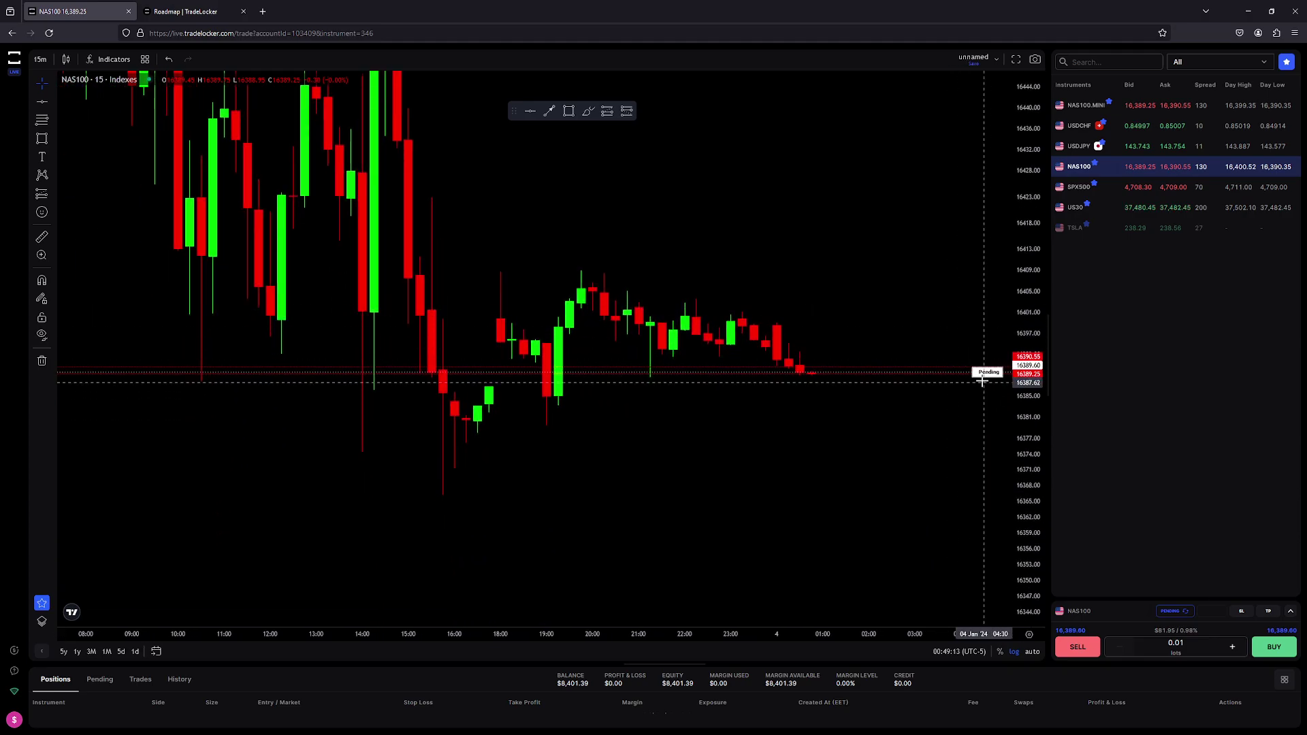
left_click_drag(981, 380, 981, 380)
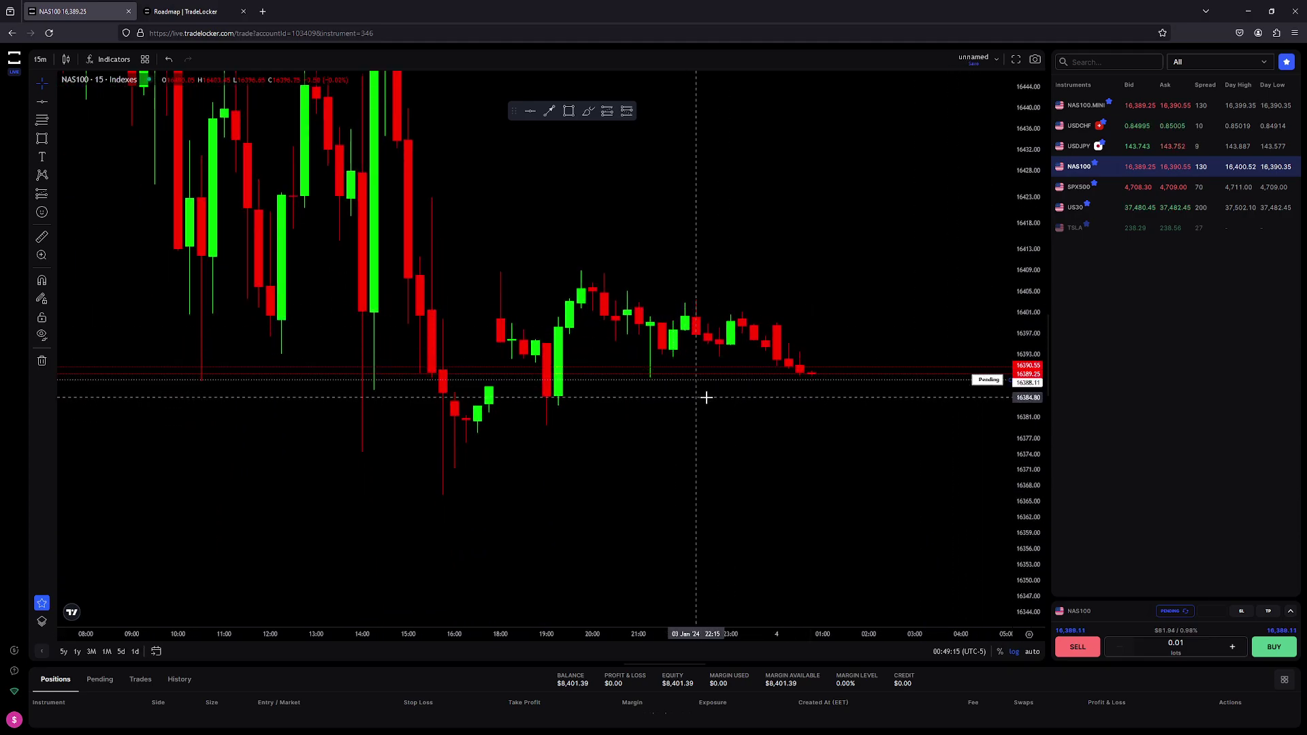
left_click_drag(1025, 507, 939, 339)
left_click_drag(987, 412, 985, 407)
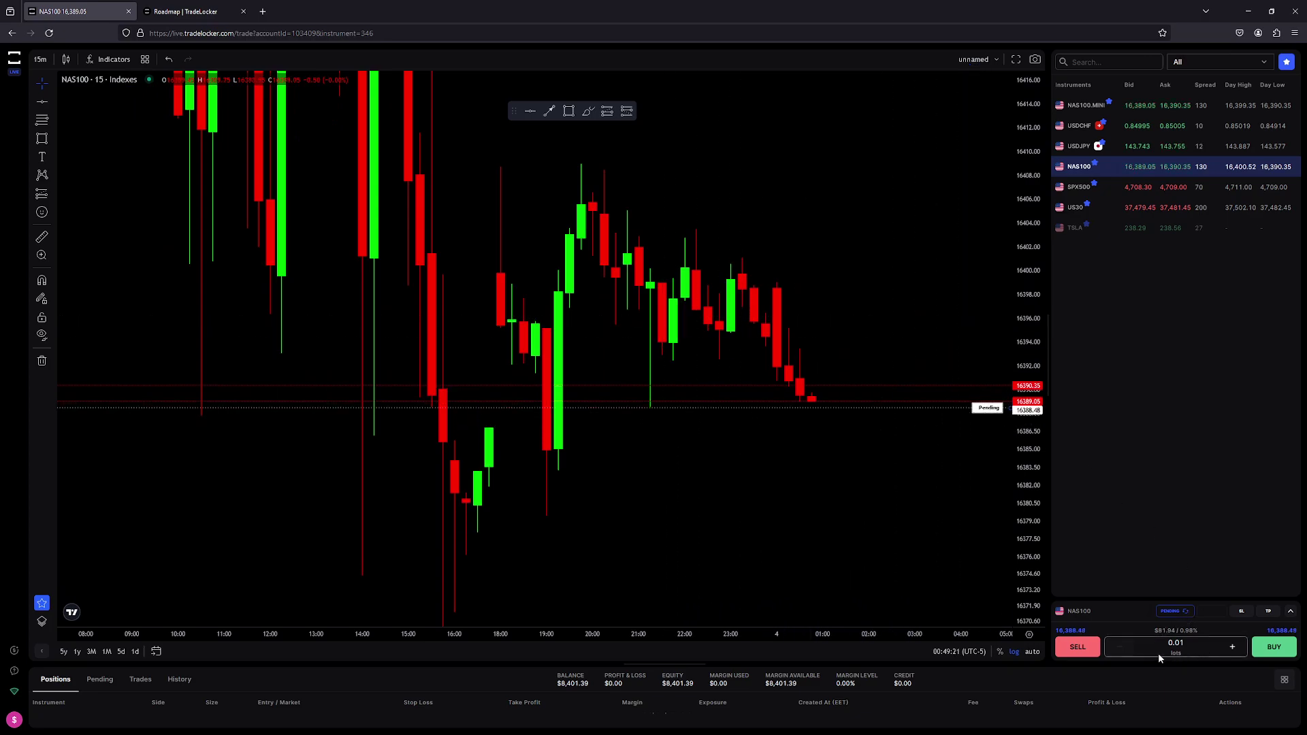
left_click(1075, 647)
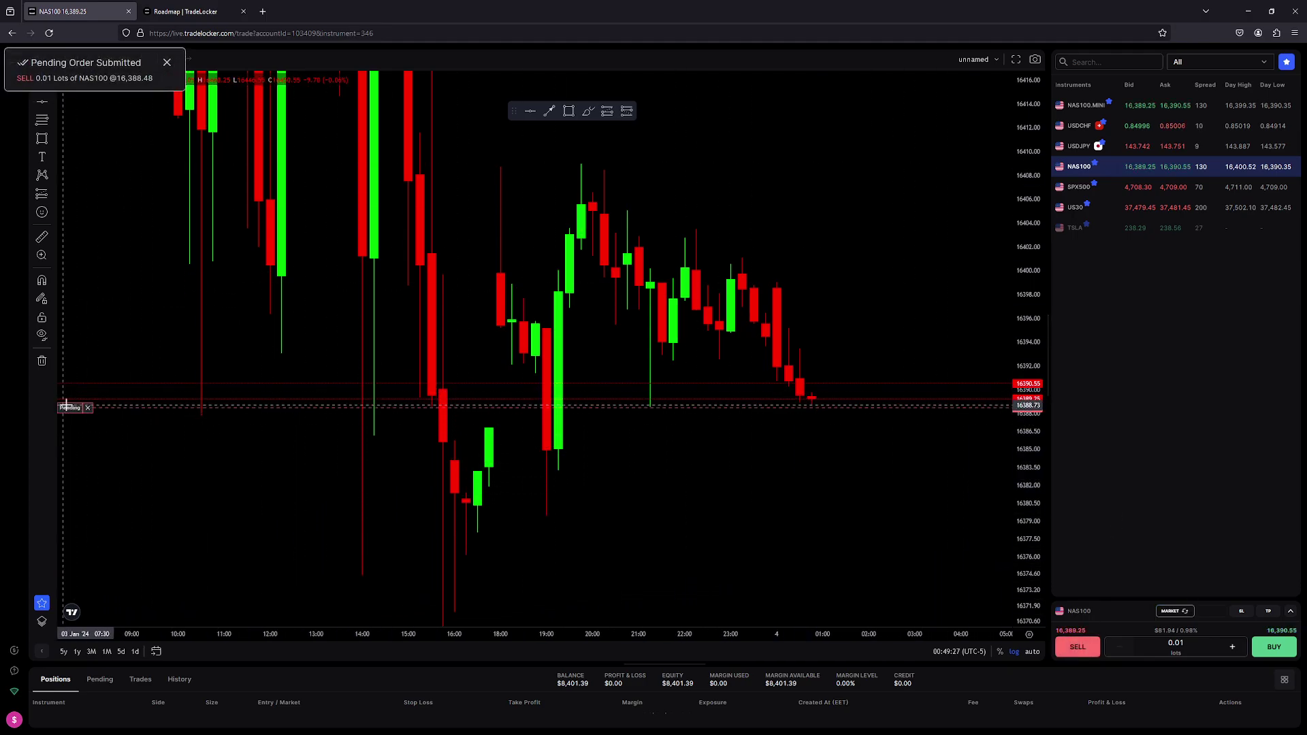
Lower the pending NAS100 sell's entry price to 16,385.24 and confirm it.
left_click(70, 427)
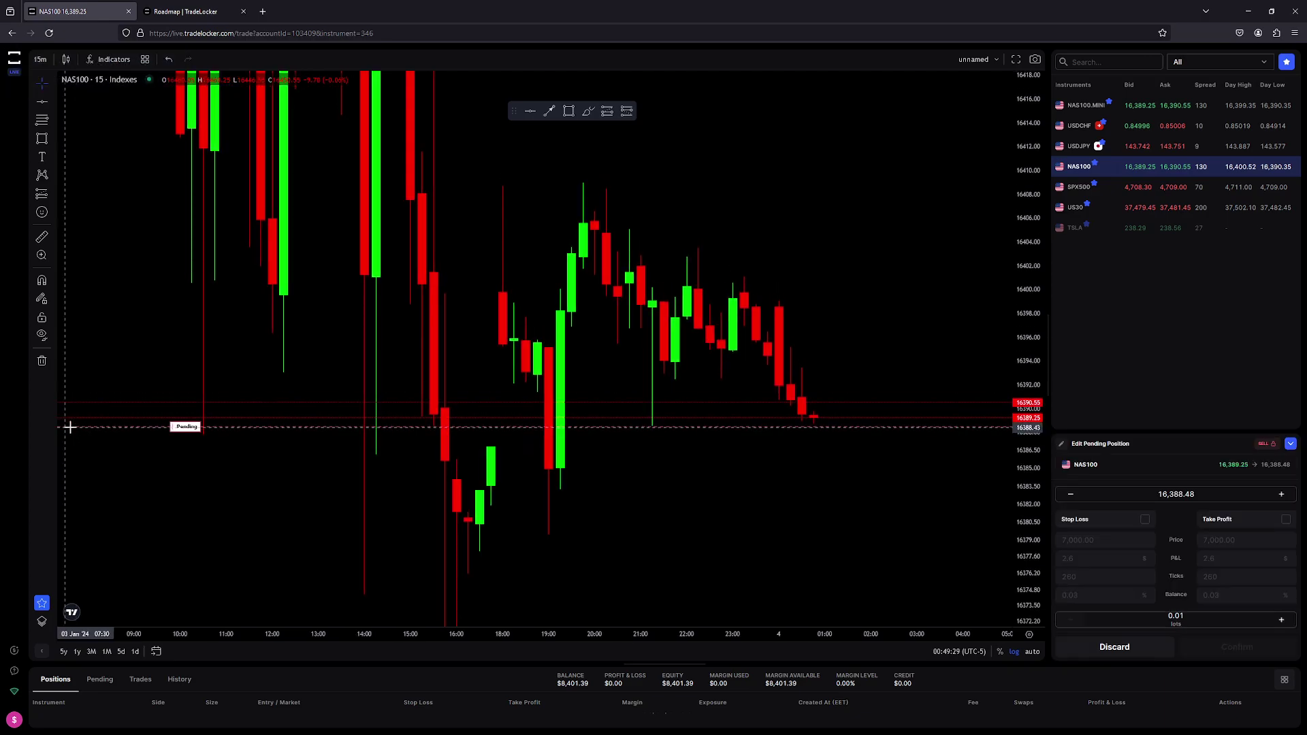
left_click(1282, 497)
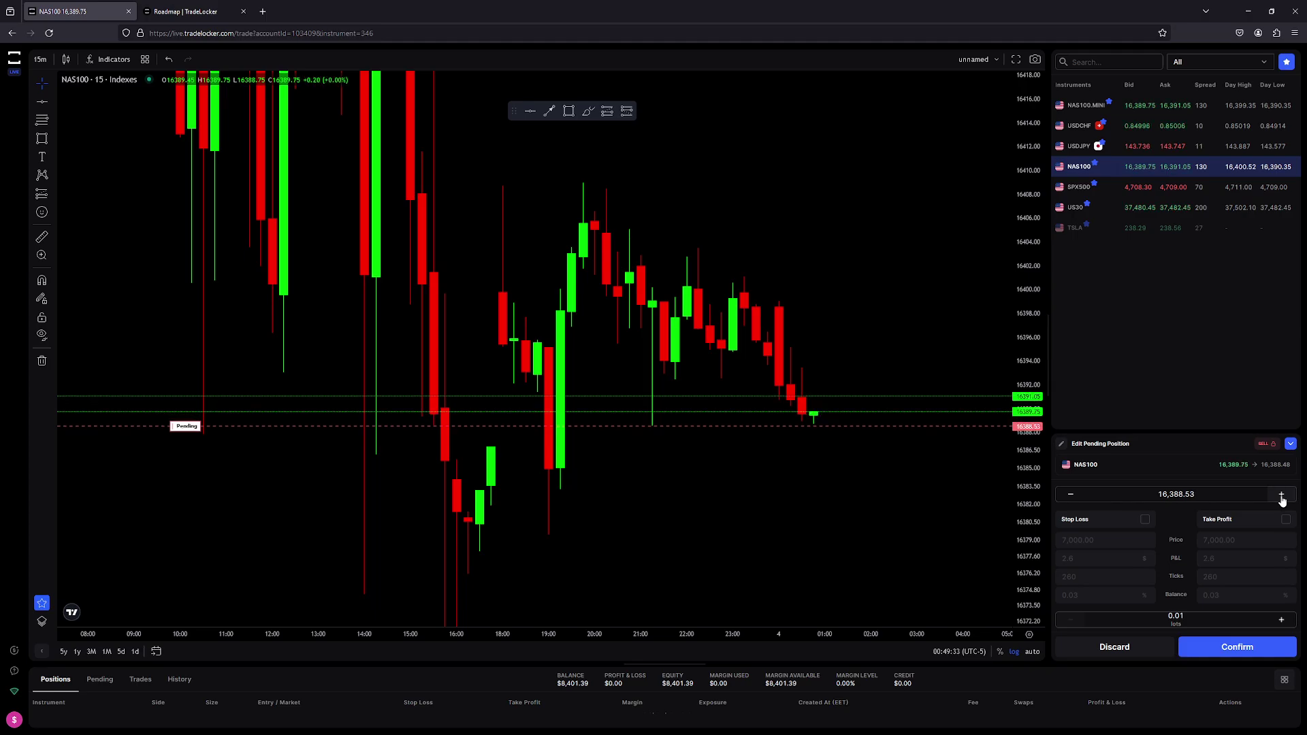
left_click(1071, 496)
left_click(1071, 499)
left_click(1068, 496)
left_click(1067, 492)
left_click(1066, 492)
left_click(1068, 494)
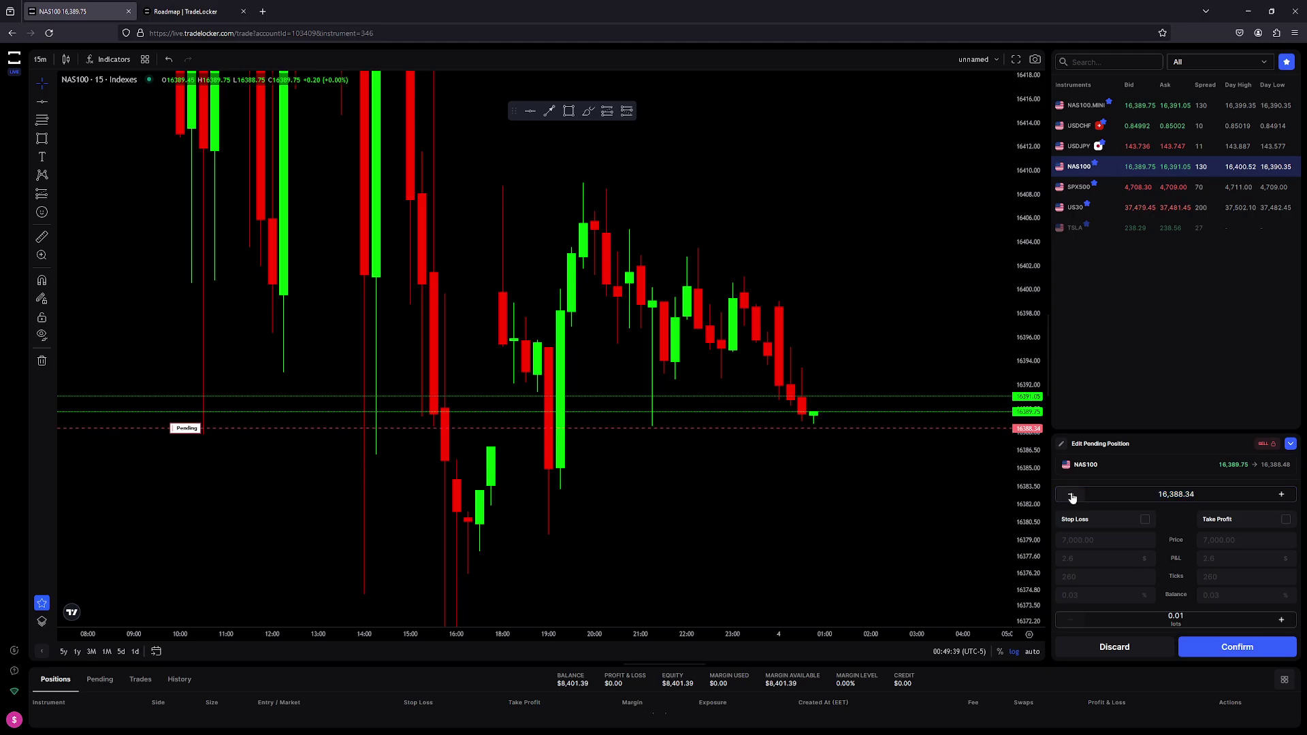
left_click(1073, 497)
left_click(1071, 497)
left_click(1071, 497)
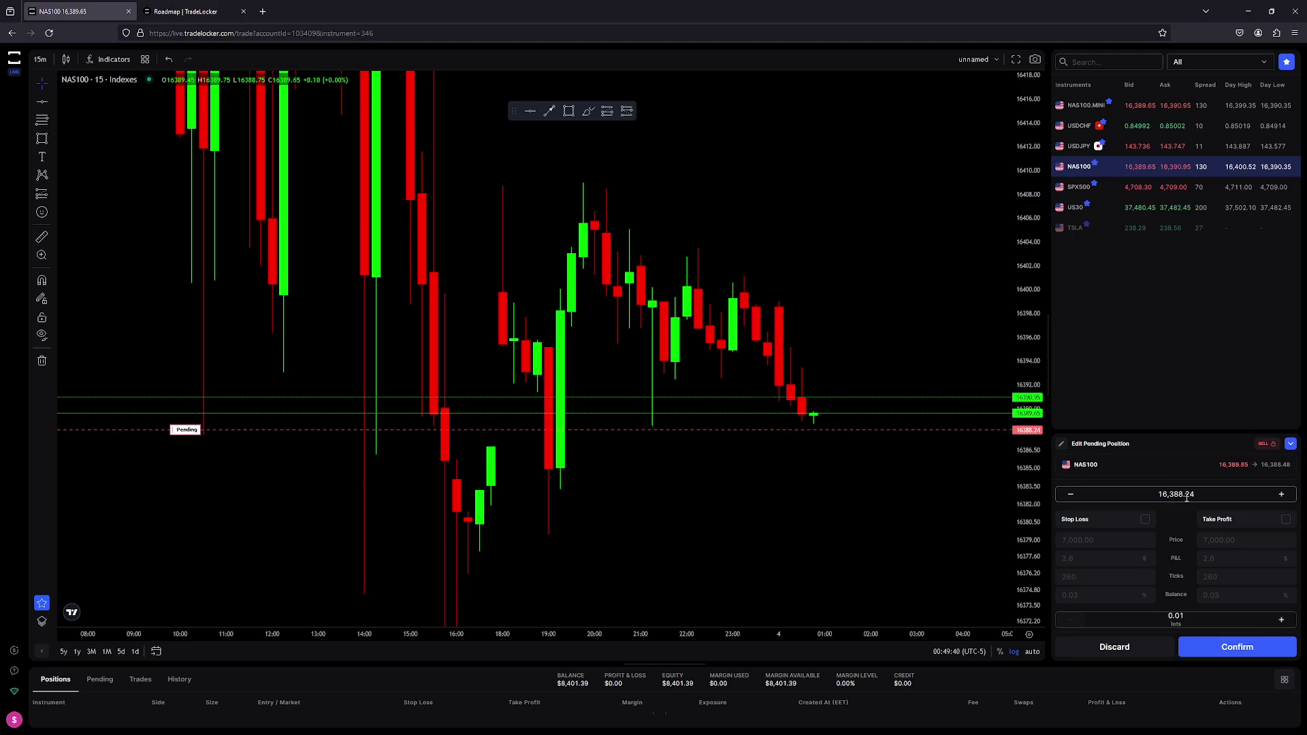
key("BackSpace")
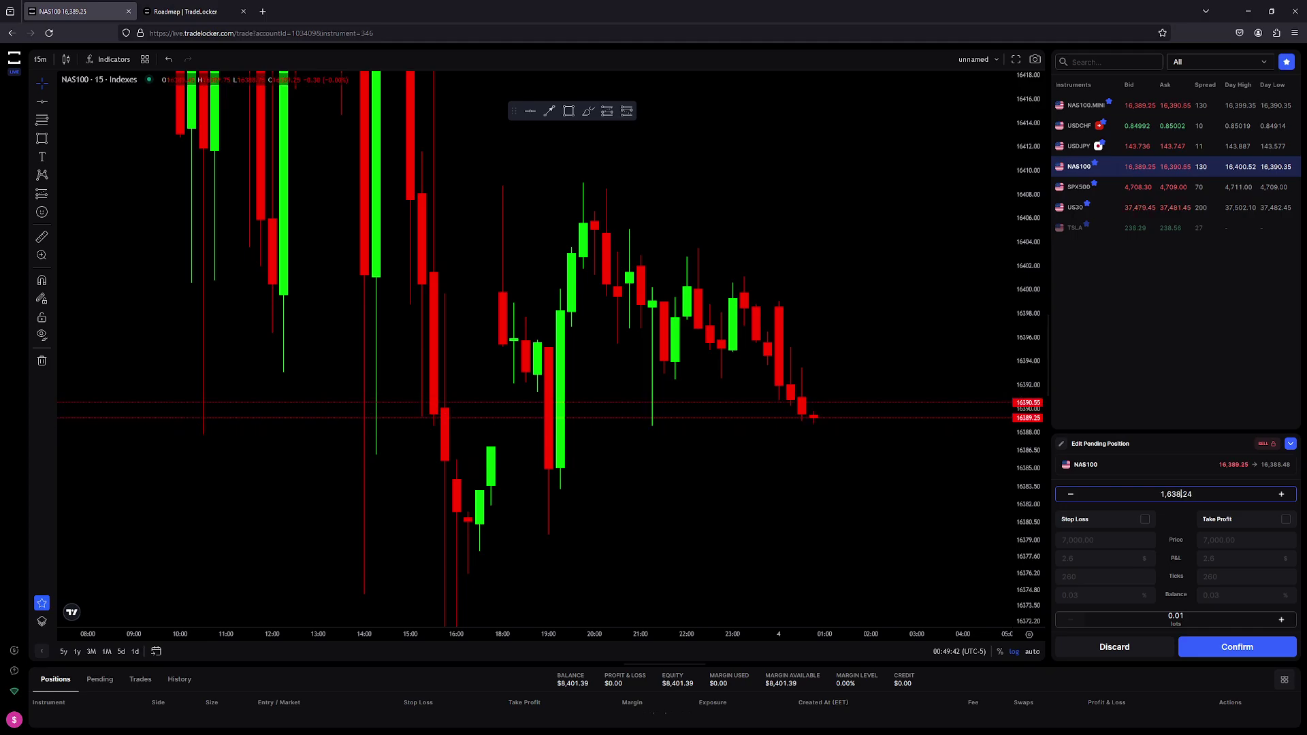
type("5")
left_click(1237, 647)
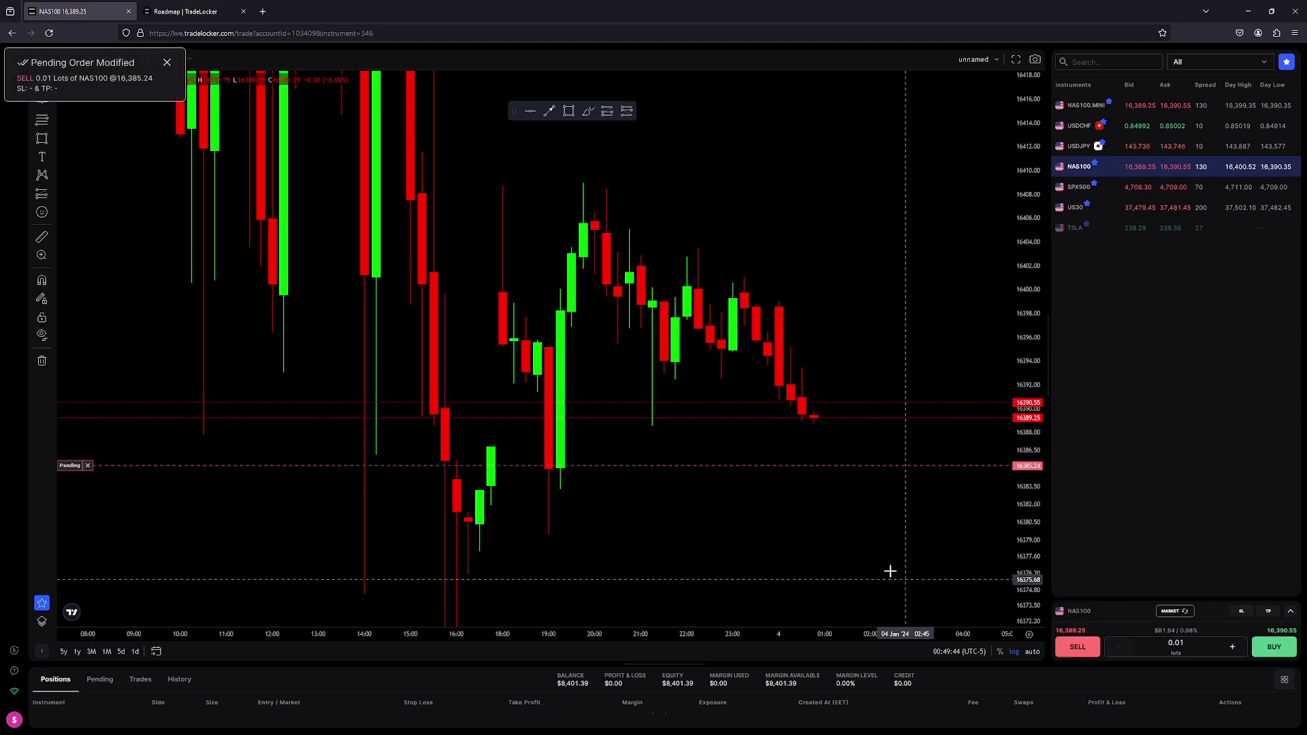
Drag the pending order line to 16,385.18 and save the new entry price.
left_click_drag(70, 474, 82, 459)
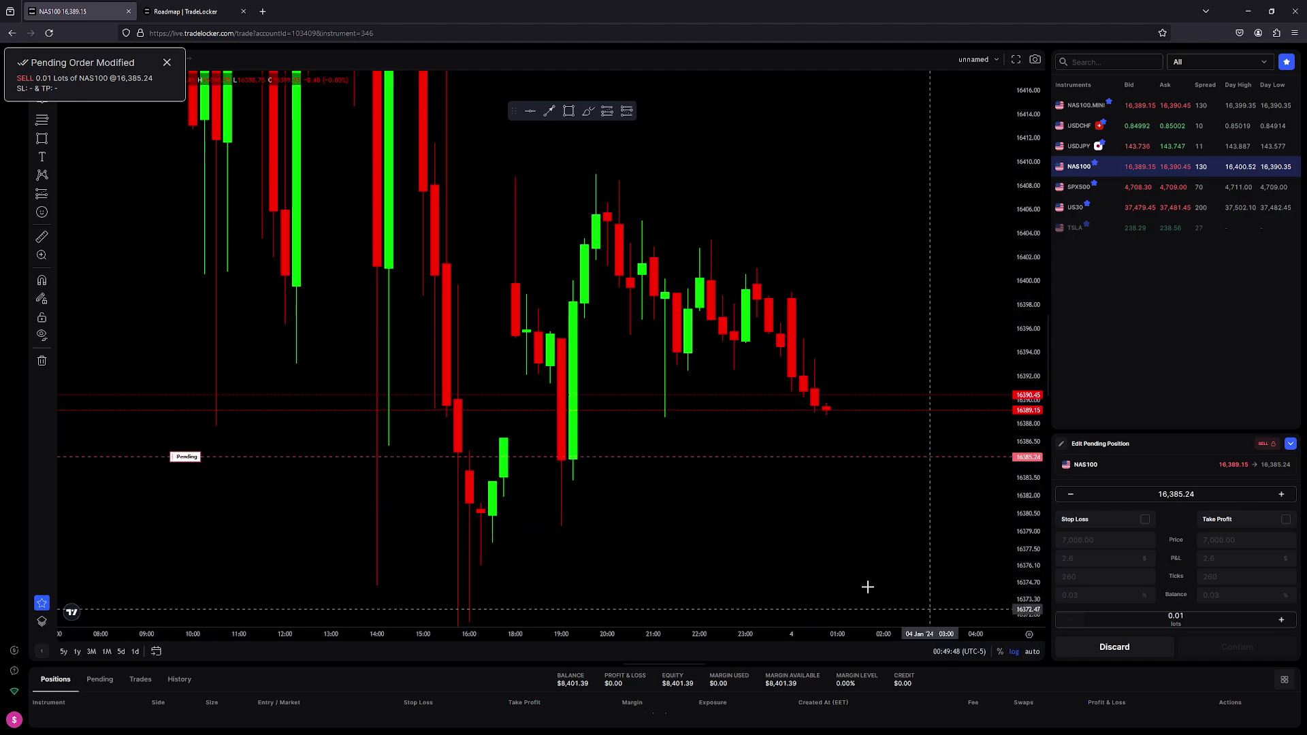
left_click_drag(181, 461, 184, 431)
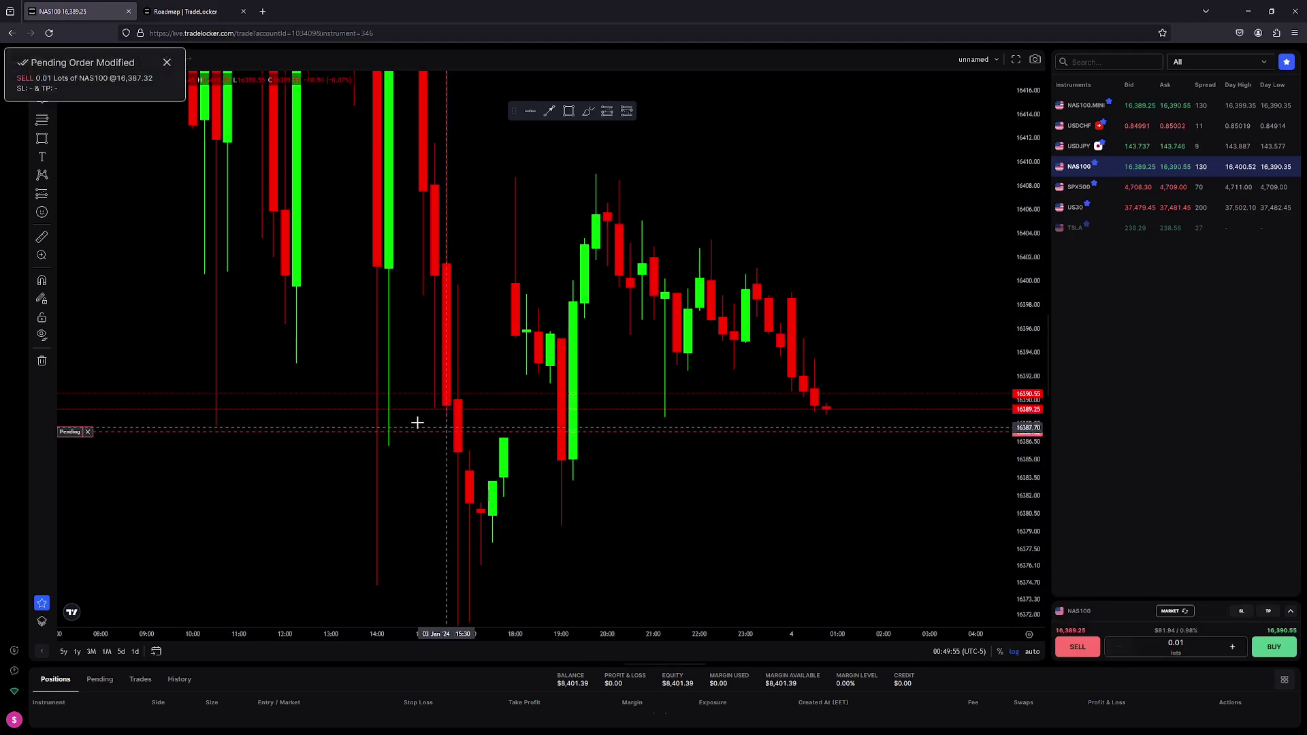
left_click(70, 432)
left_click_drag(184, 437, 184, 462)
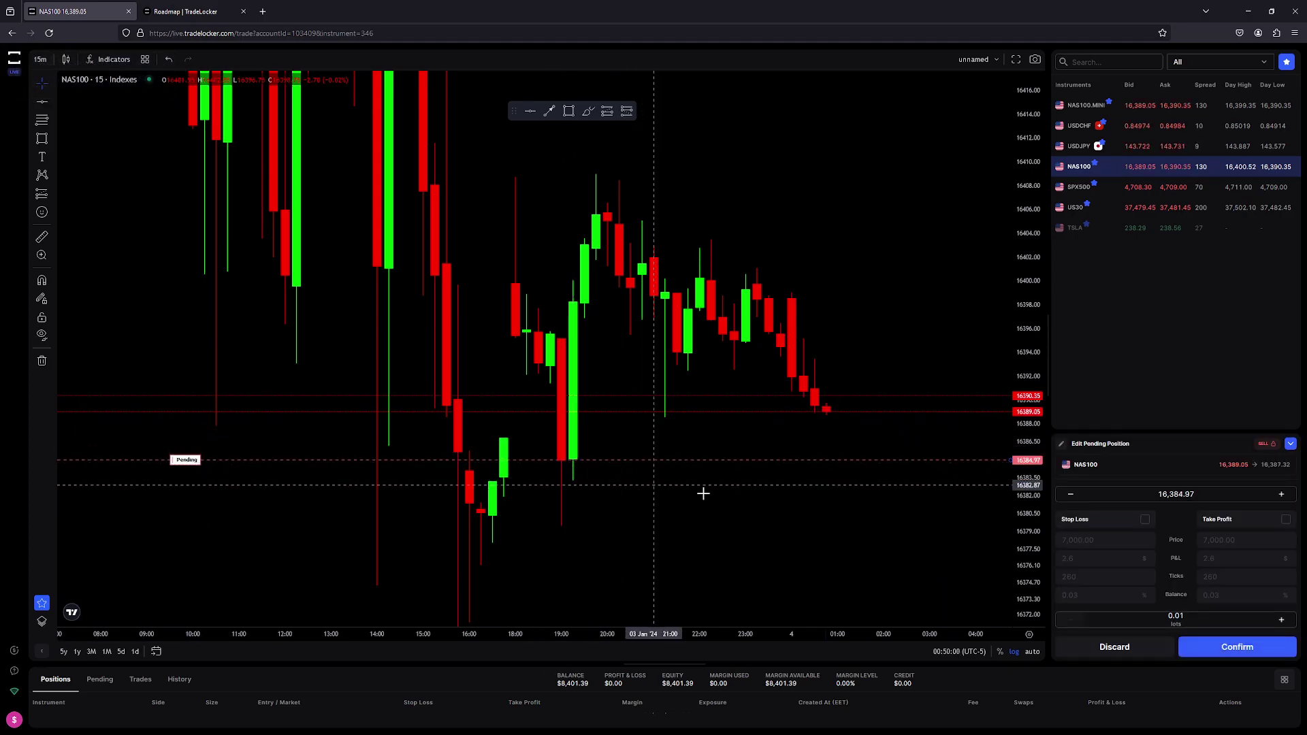
left_click_drag(185, 460, 186, 457)
left_click(1193, 653)
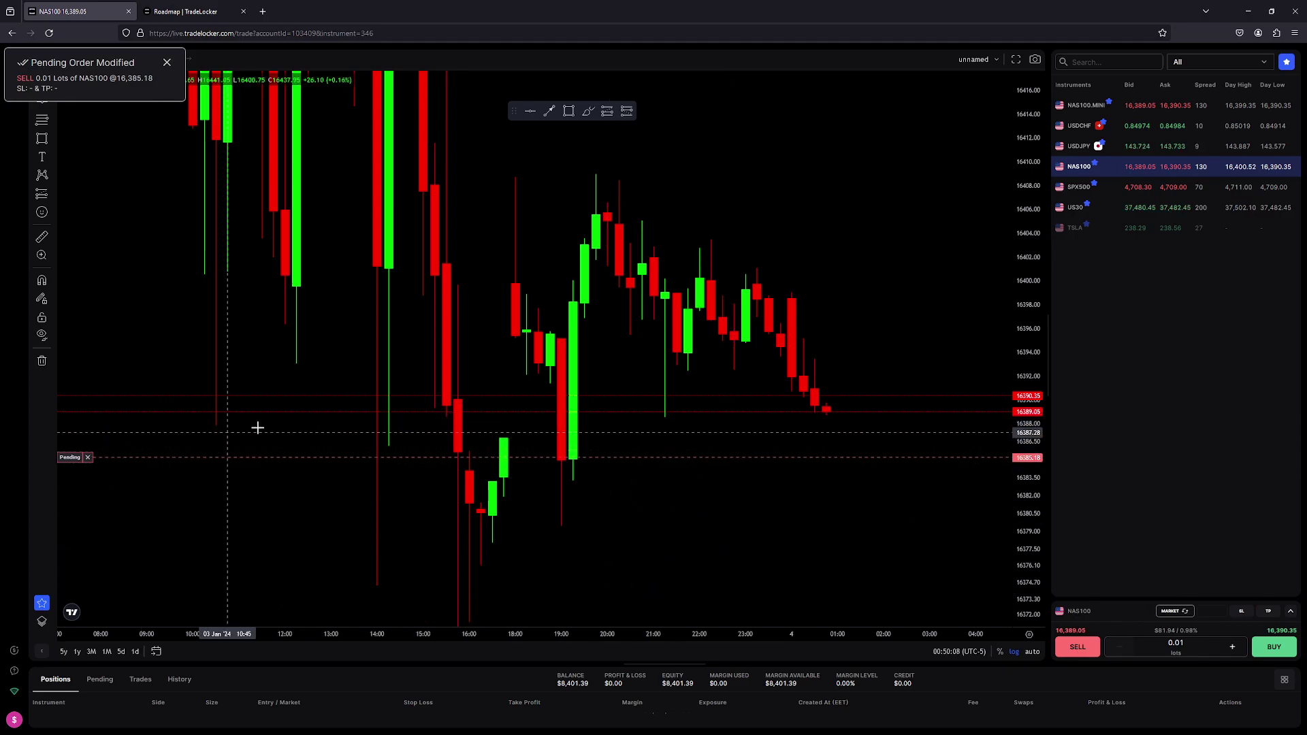
Add a stop loss at 16,395.18 and take profit at 16,365.18 using 10 and 20 P&L amounts.
left_click(71, 457)
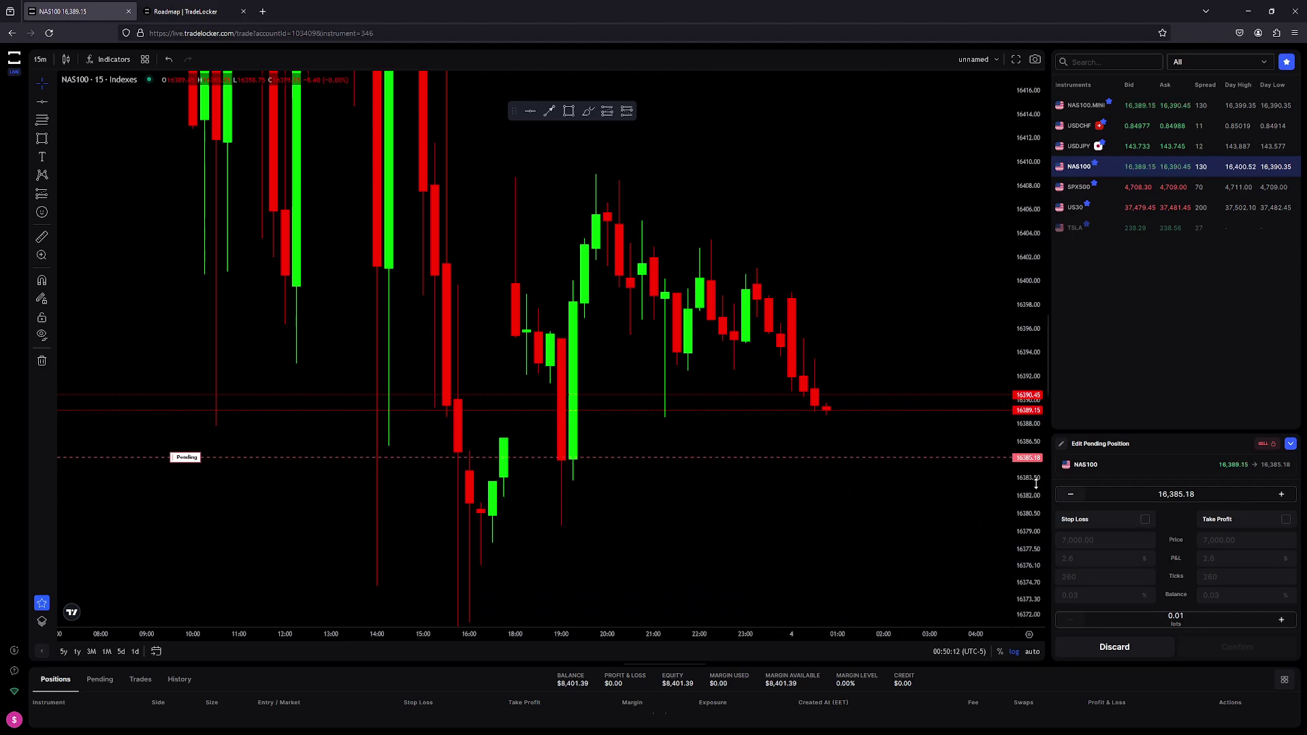
left_click(1144, 519)
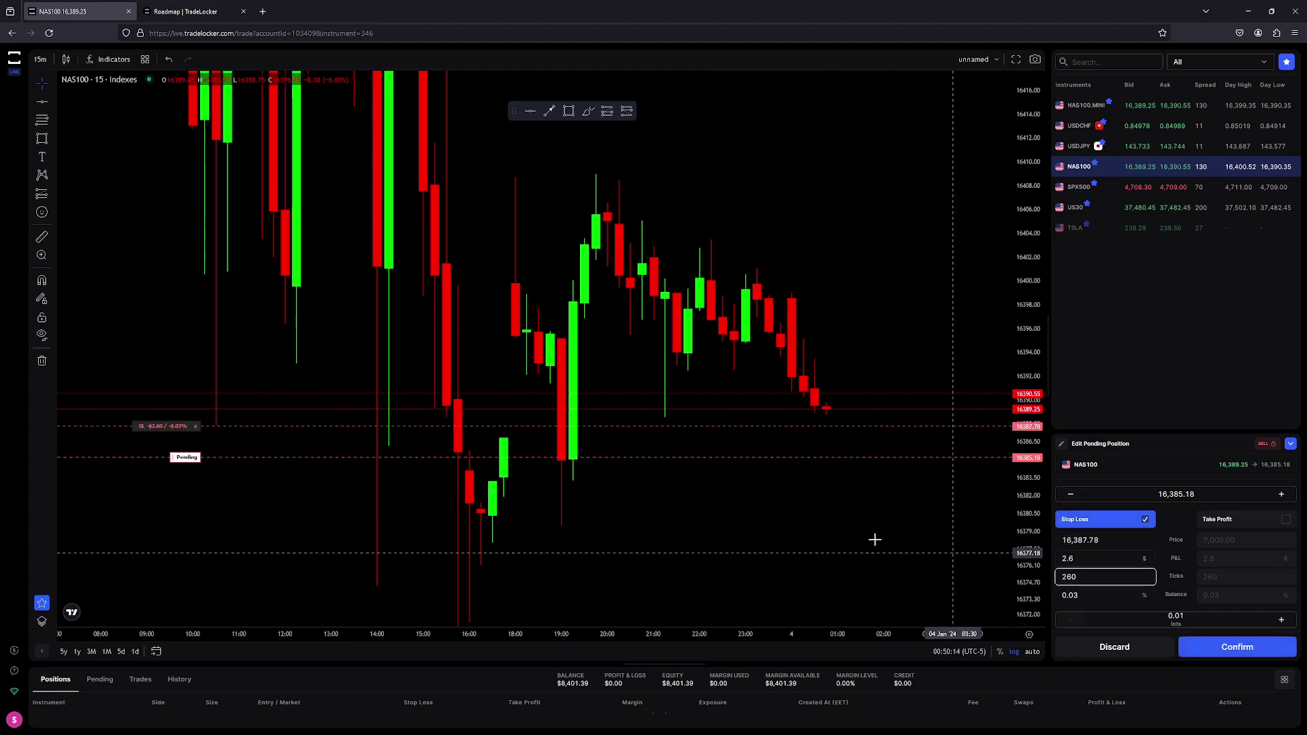
left_click_drag(178, 426, 178, 374)
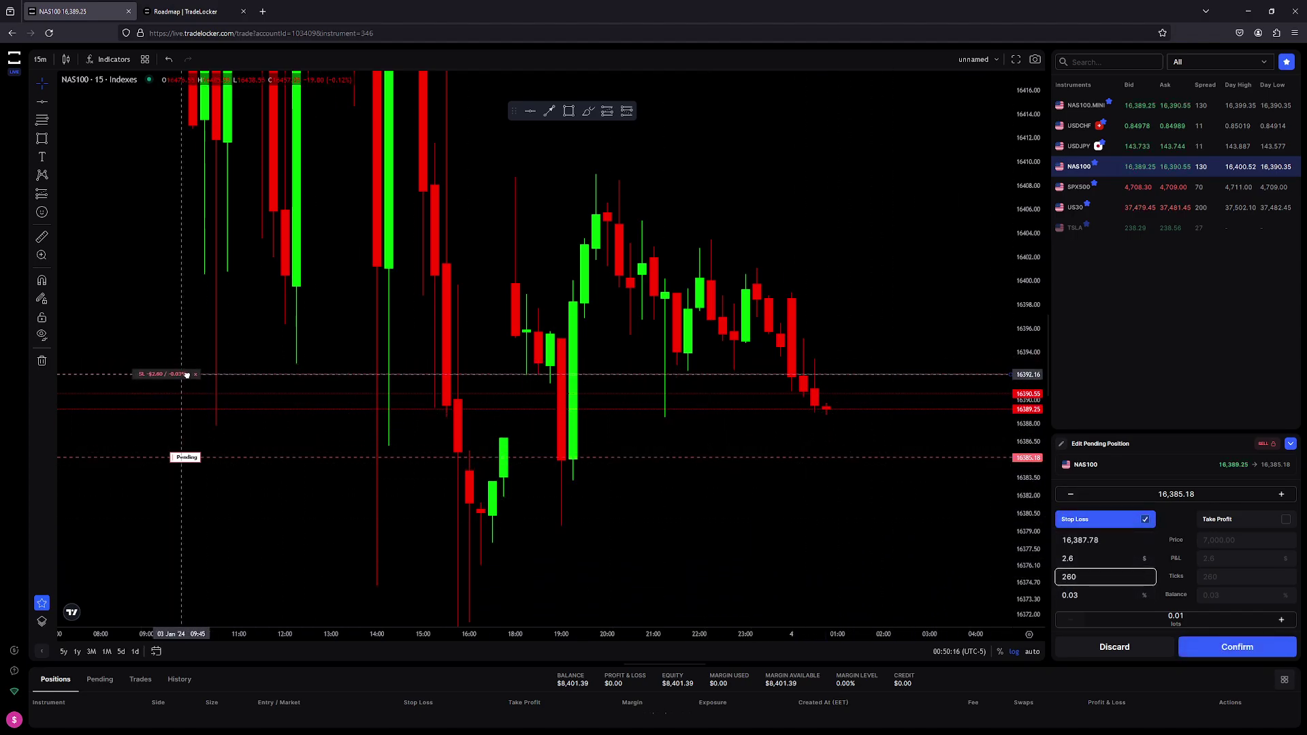
left_click(1285, 520)
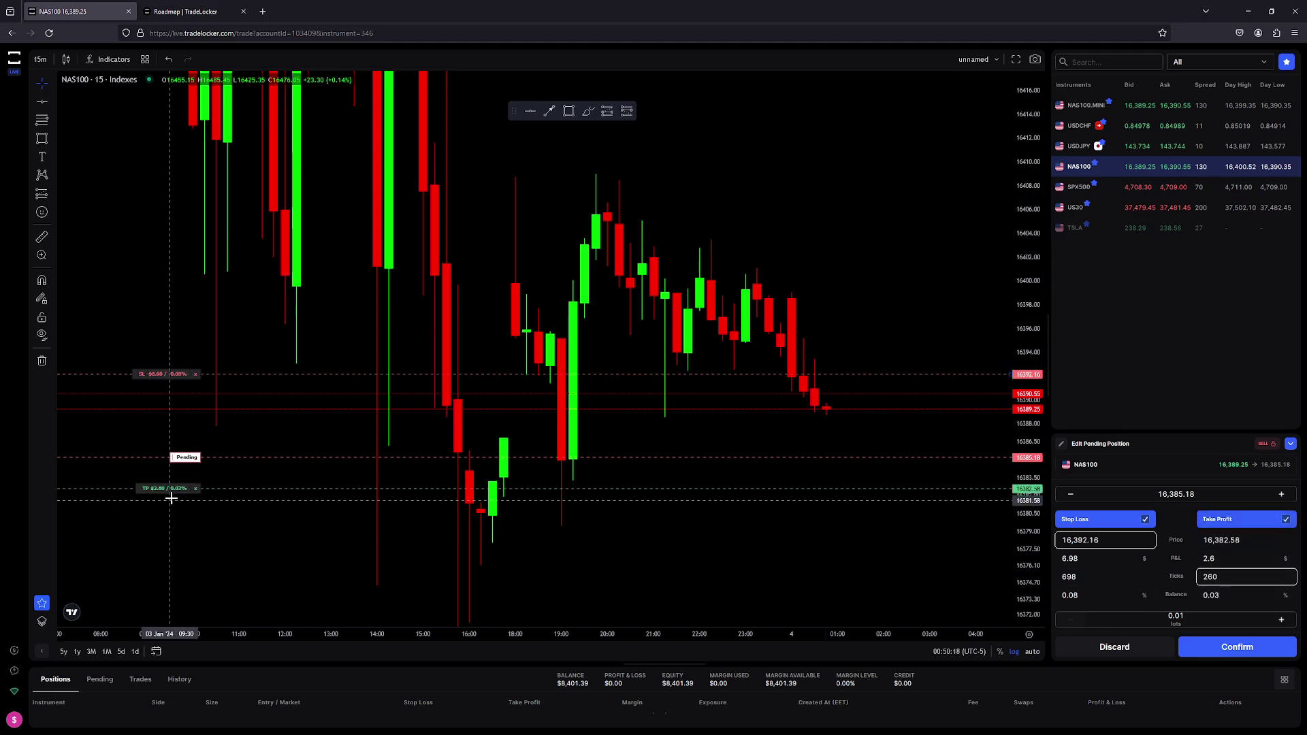
left_click_drag(167, 489, 167, 526)
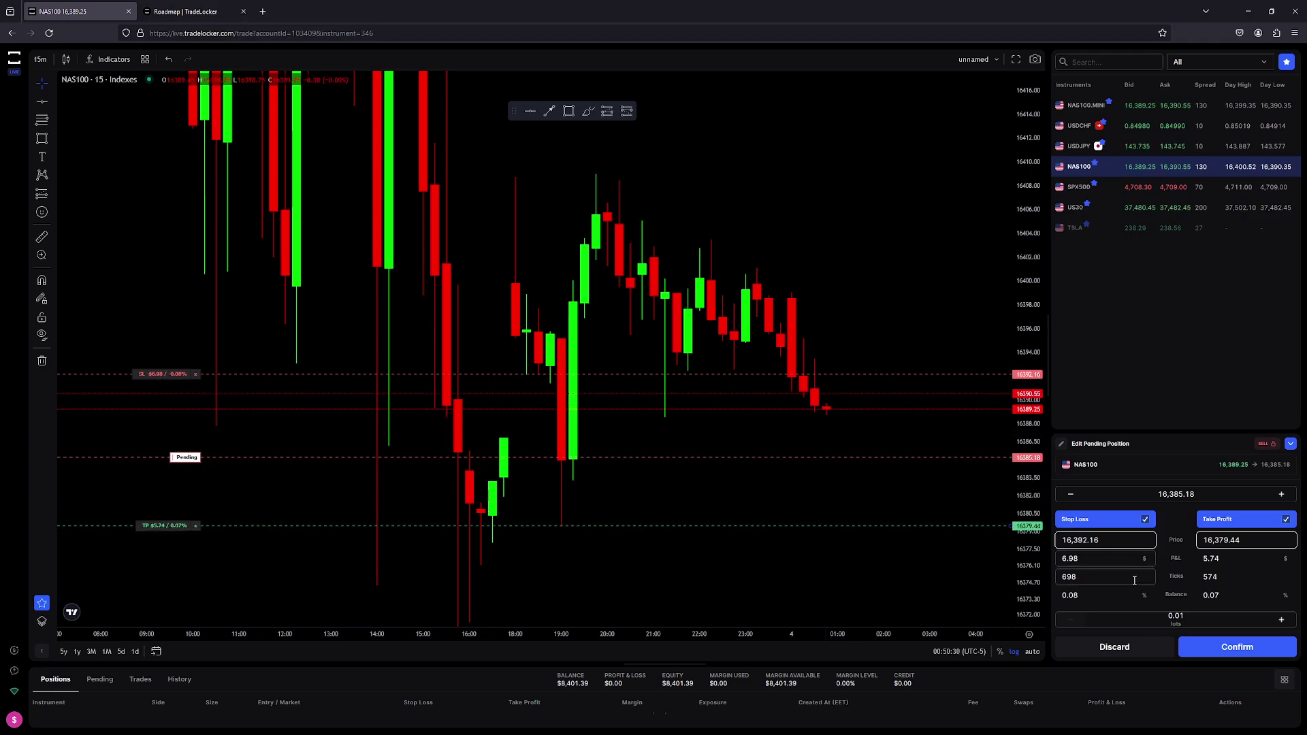
left_click(1107, 558)
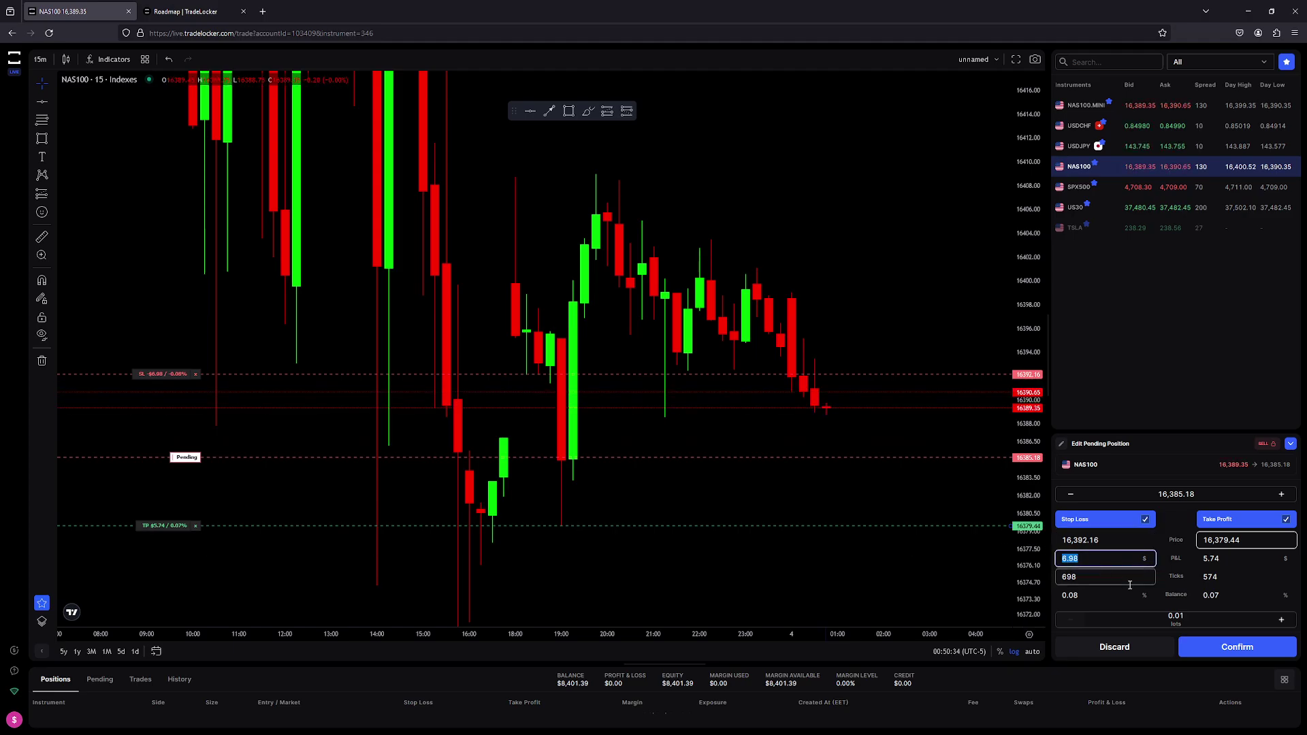
type("10")
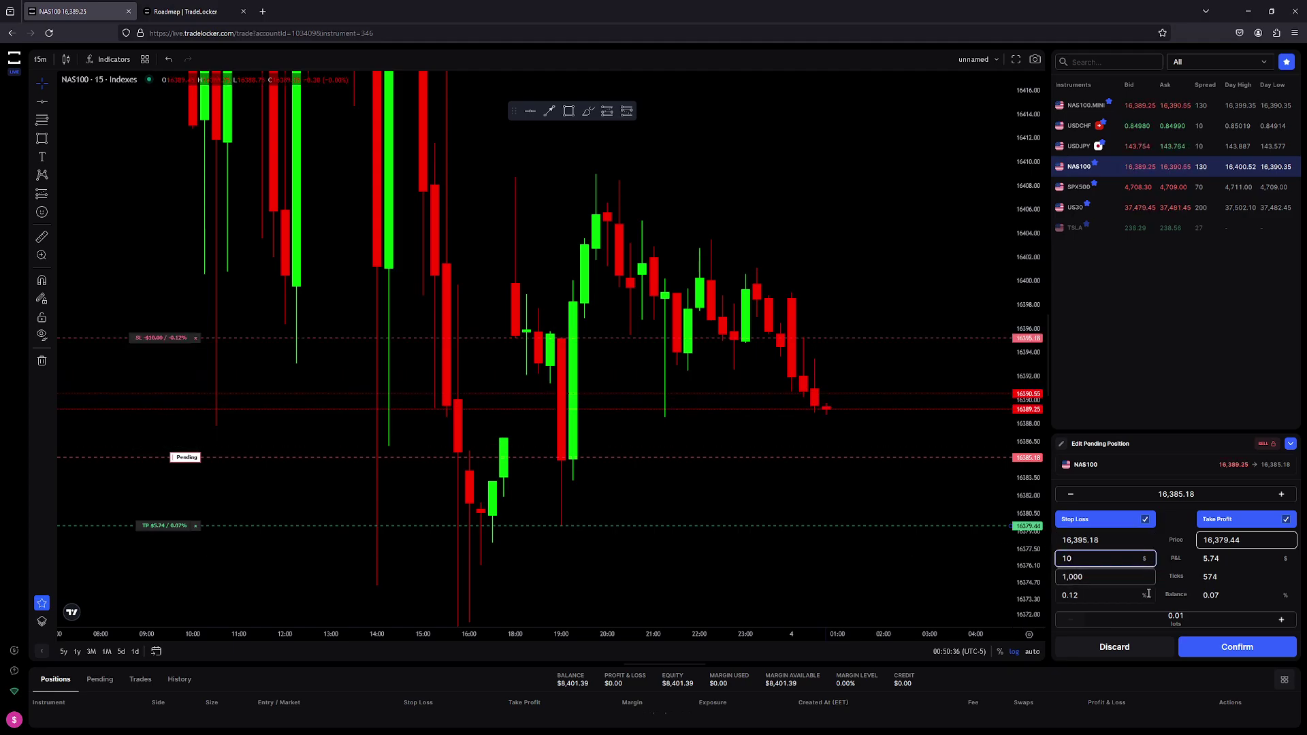
left_click(1240, 559)
type("20")
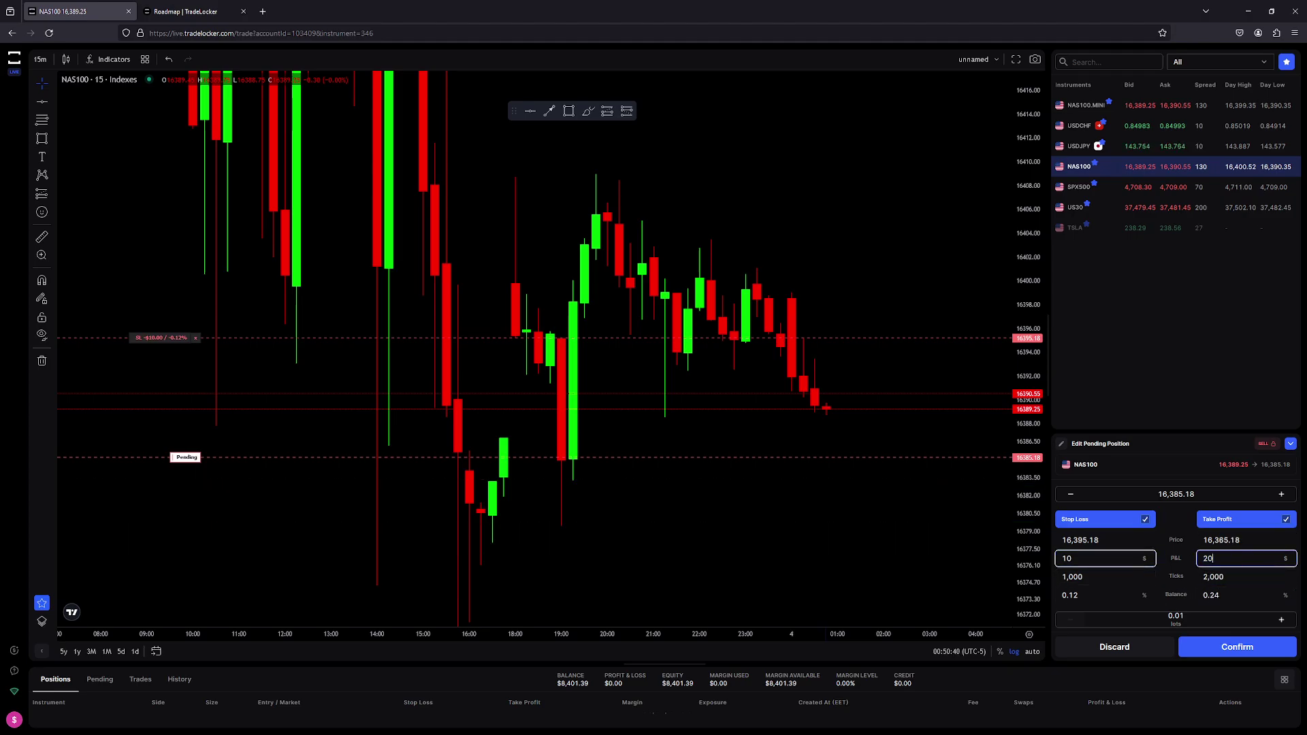
scroll(856, 502, "down", 3)
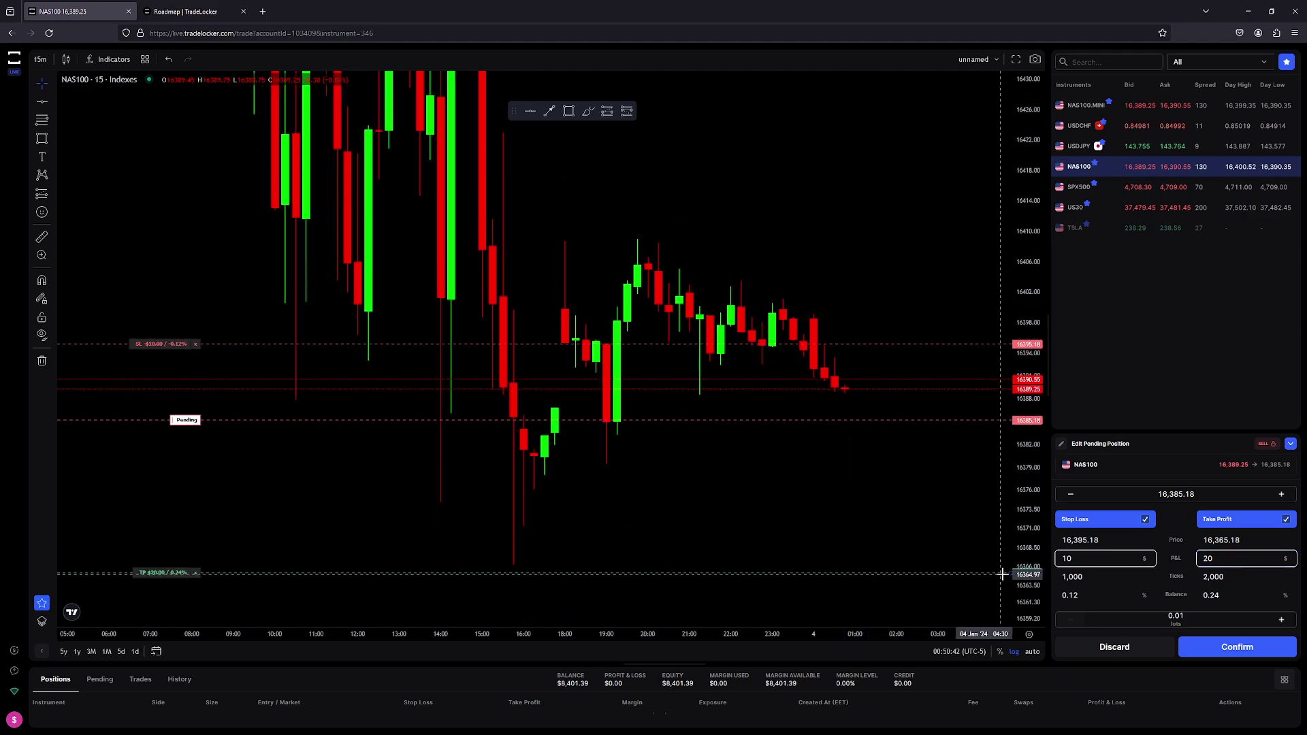
left_click(1207, 647)
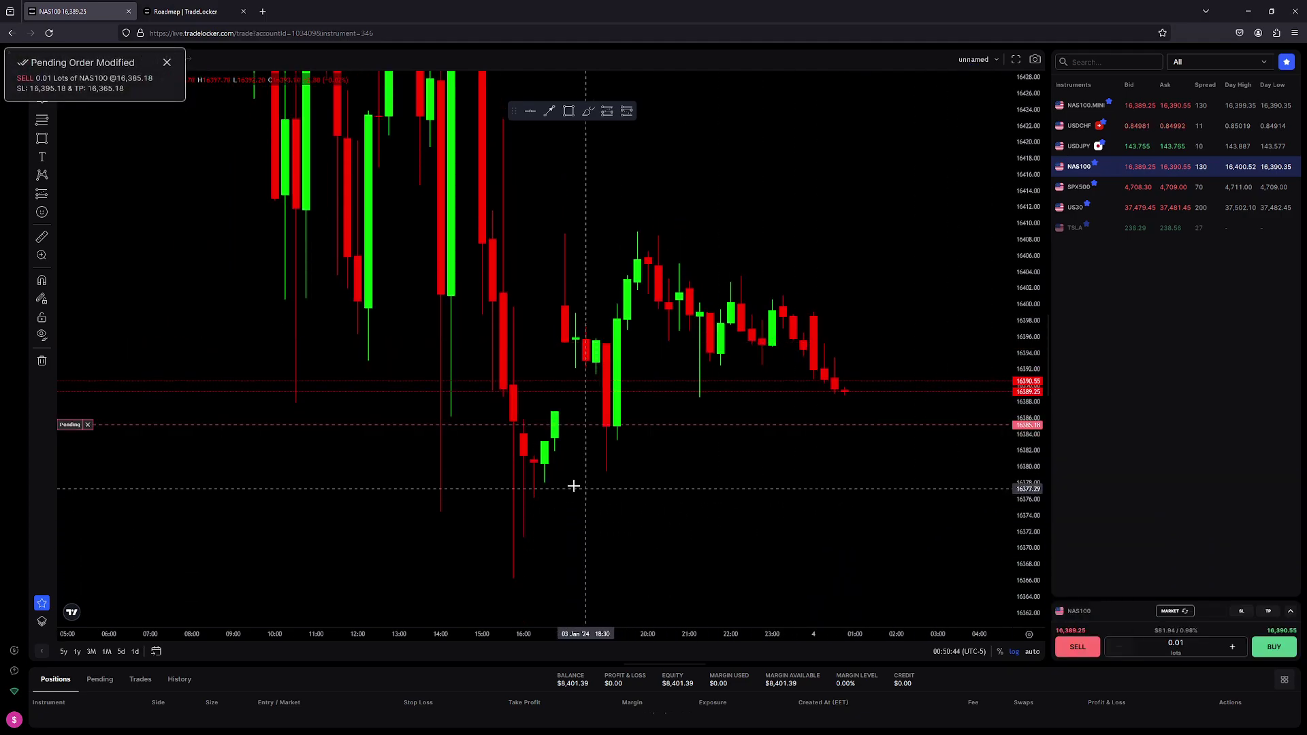
Increase the pending order's size to 0.2 lots and save it.
left_click(79, 425)
left_click_drag(367, 533, 432, 467)
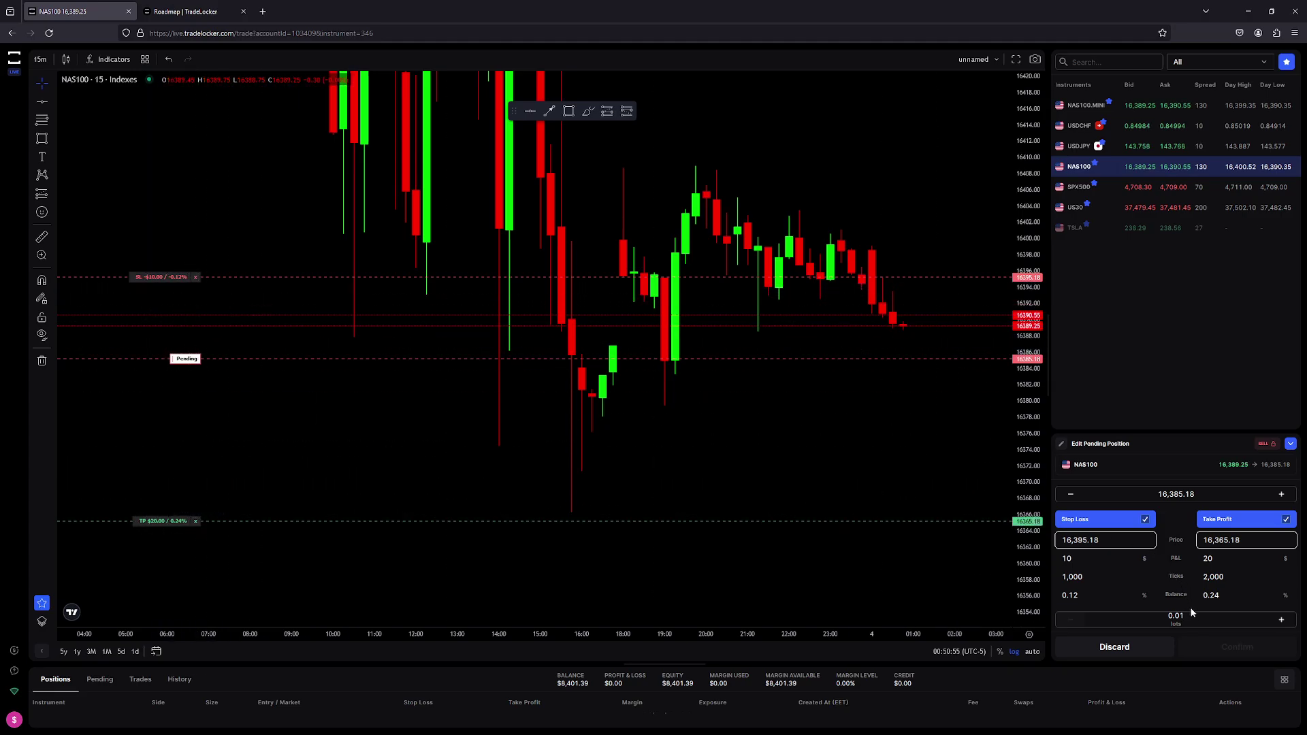
left_click(1281, 620)
left_click(1281, 620)
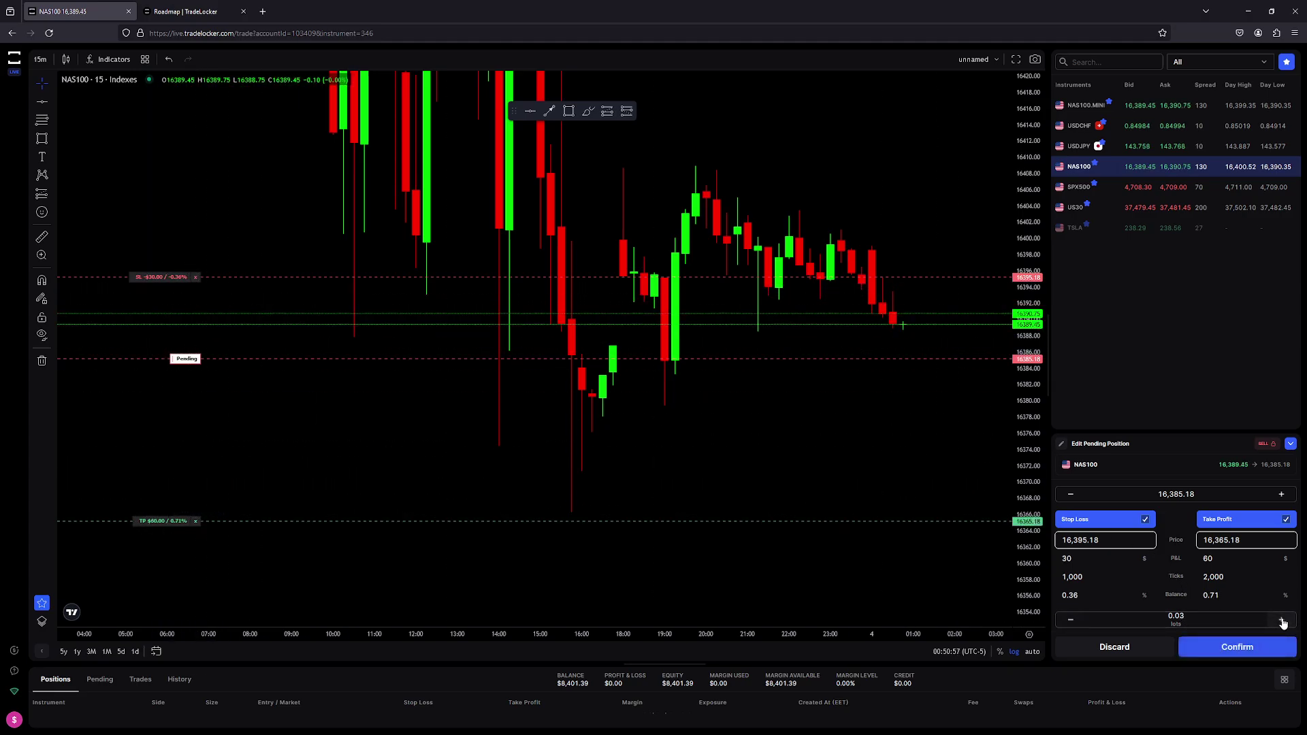
left_click(1281, 620)
left_click(1281, 620)
left_click(1281, 620)
left_click(1282, 620)
left_click(1281, 621)
left_click(1281, 621)
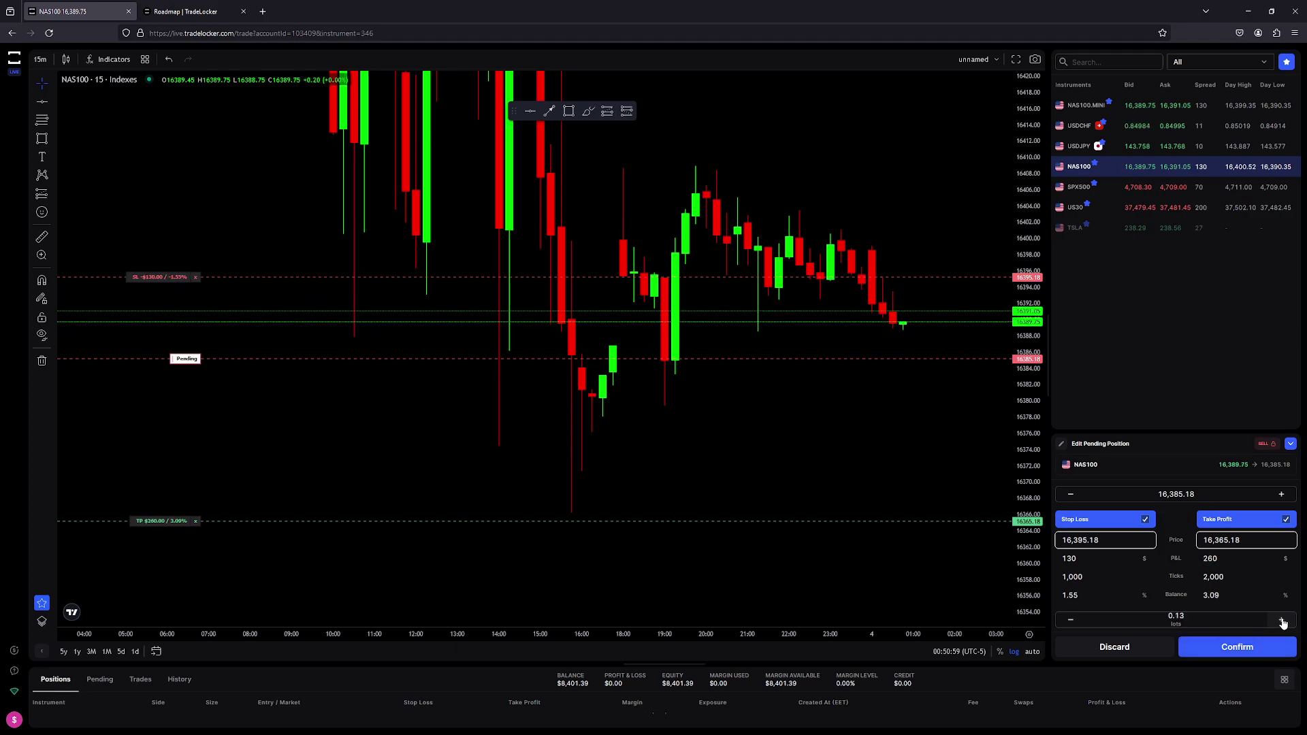
left_click(1281, 620)
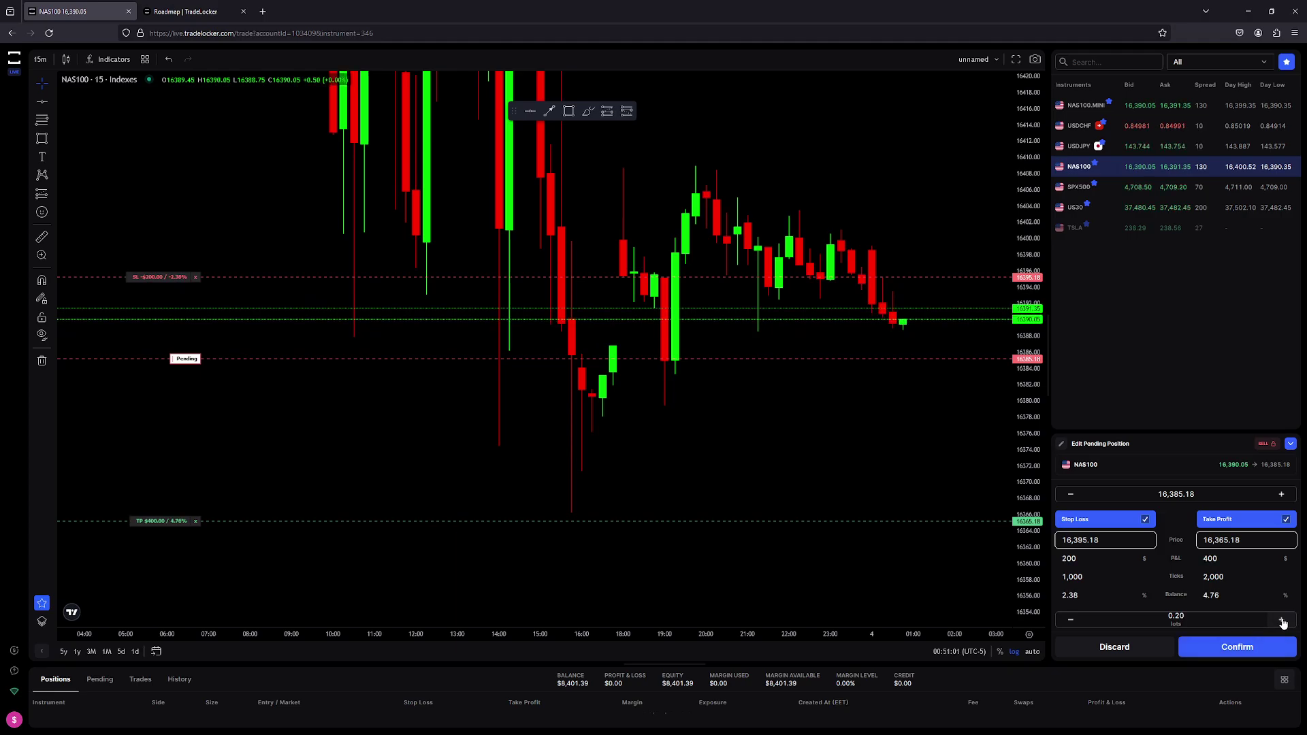
left_click(1271, 645)
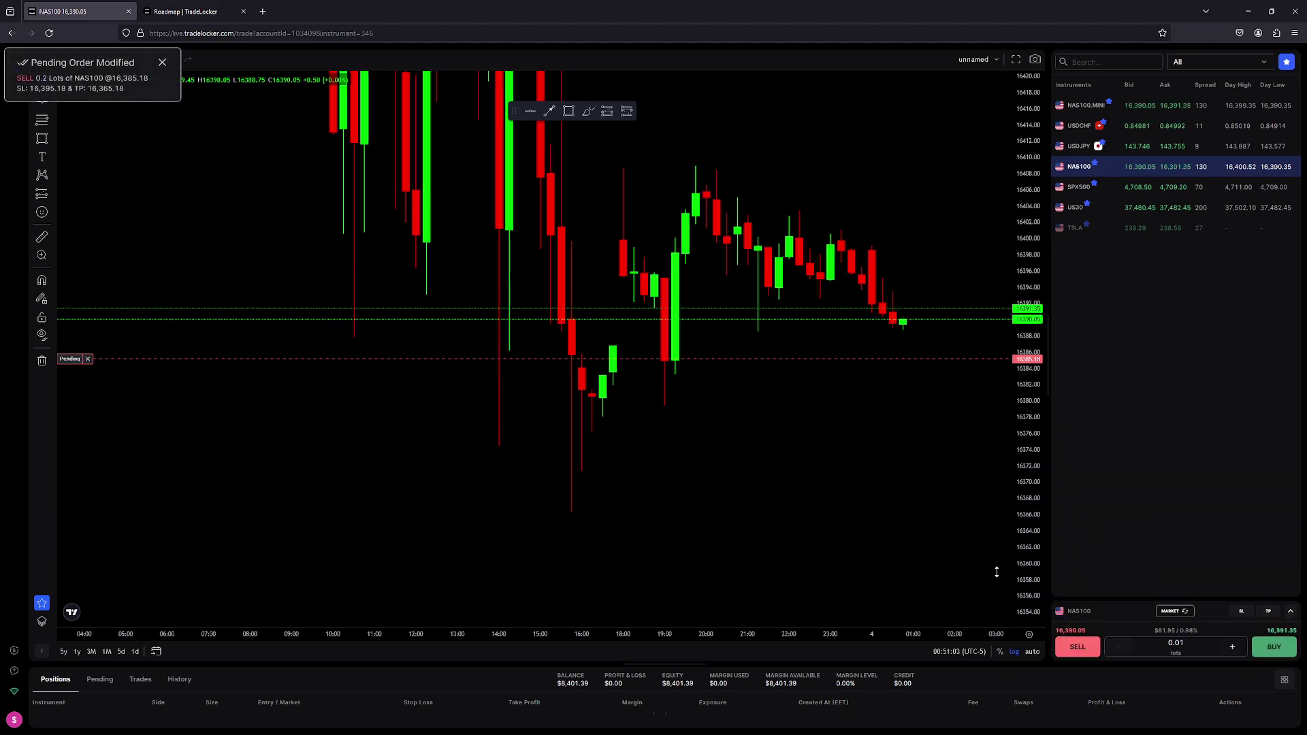
left_click(71, 359)
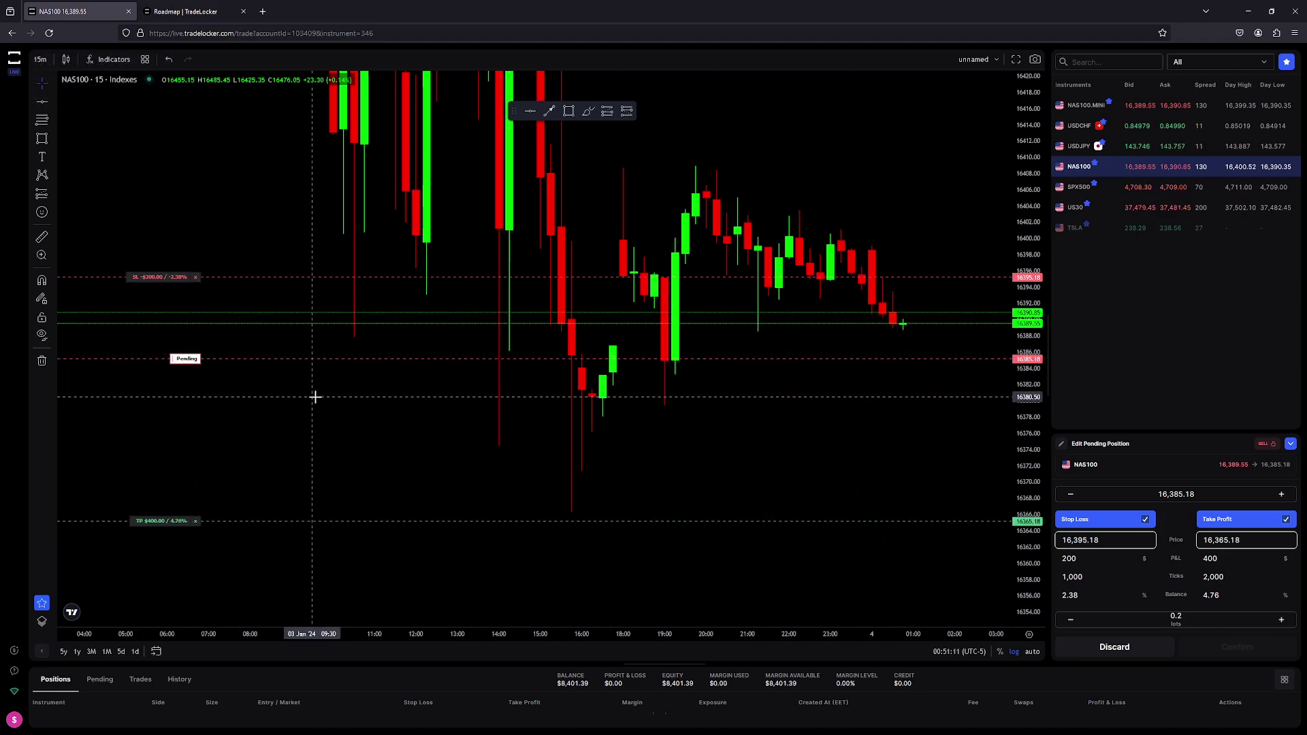
Discard the edit panel and cancel the 0.2-lot pending sell from its chart label.
left_click(1140, 654)
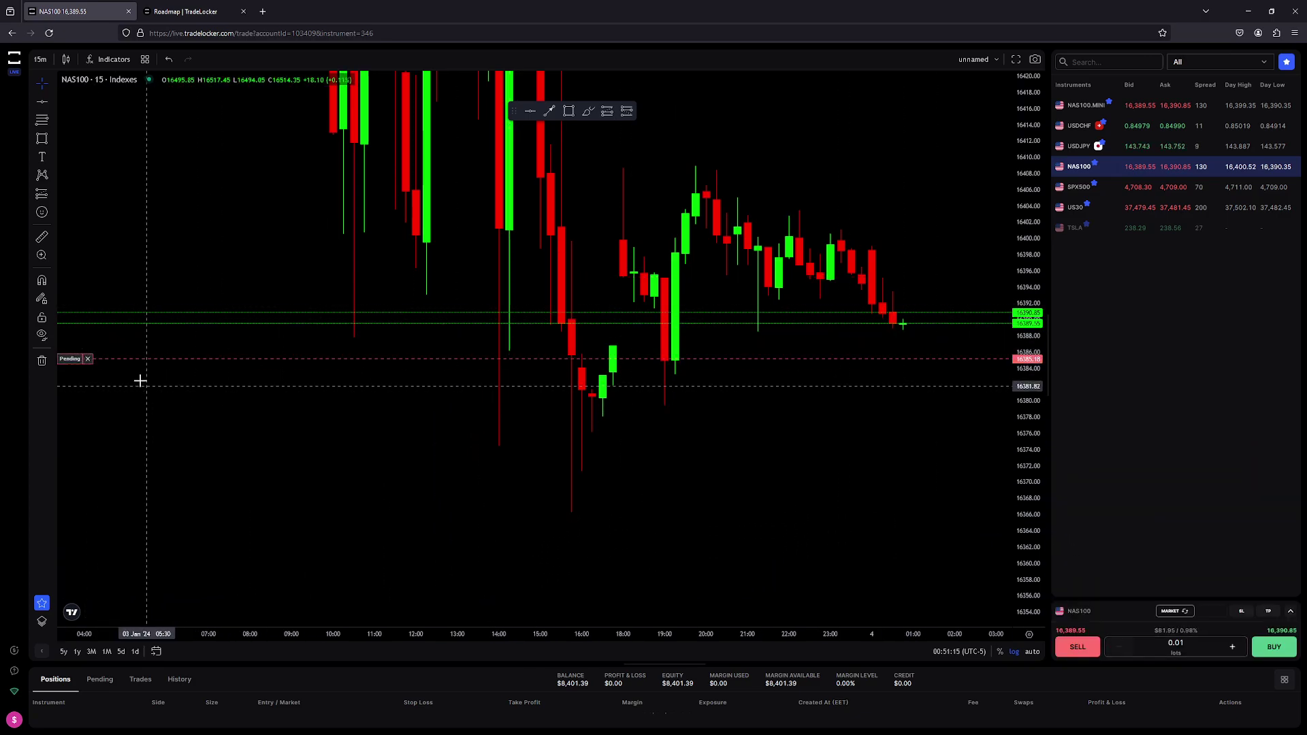
left_click(87, 359)
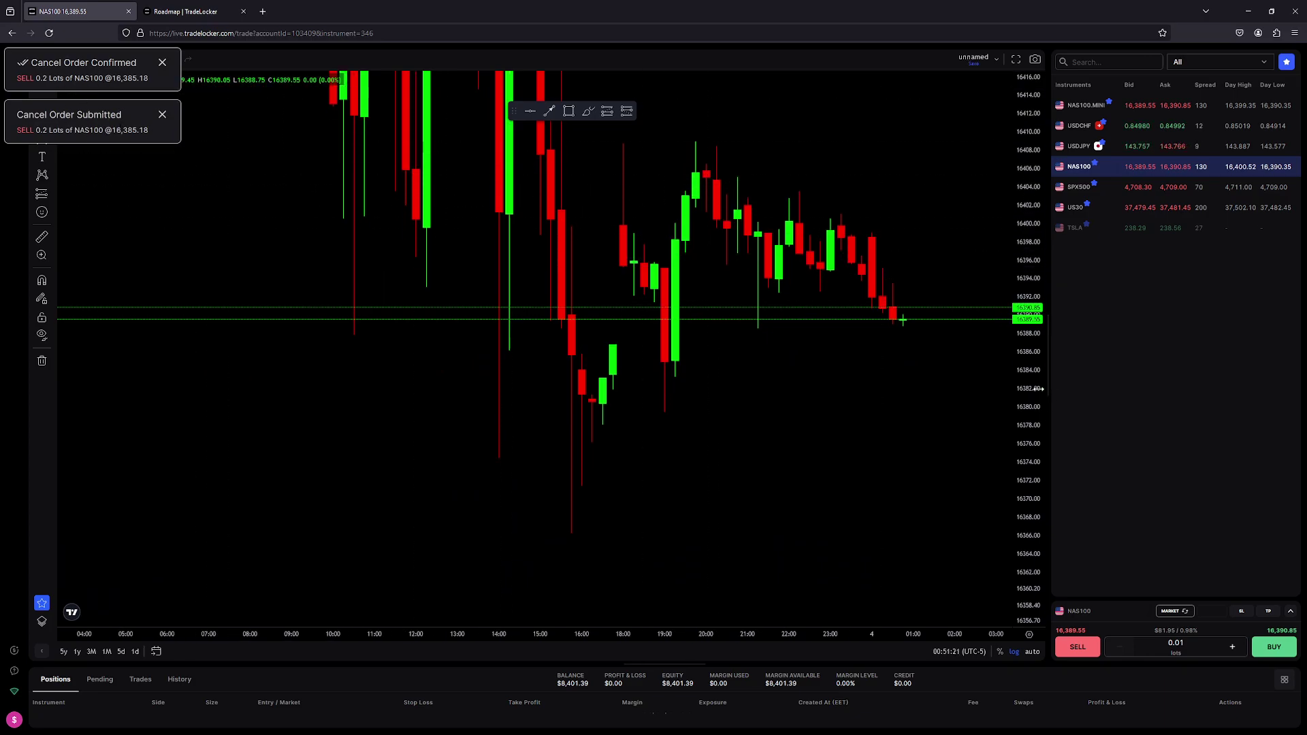
left_click_drag(982, 513, 951, 513)
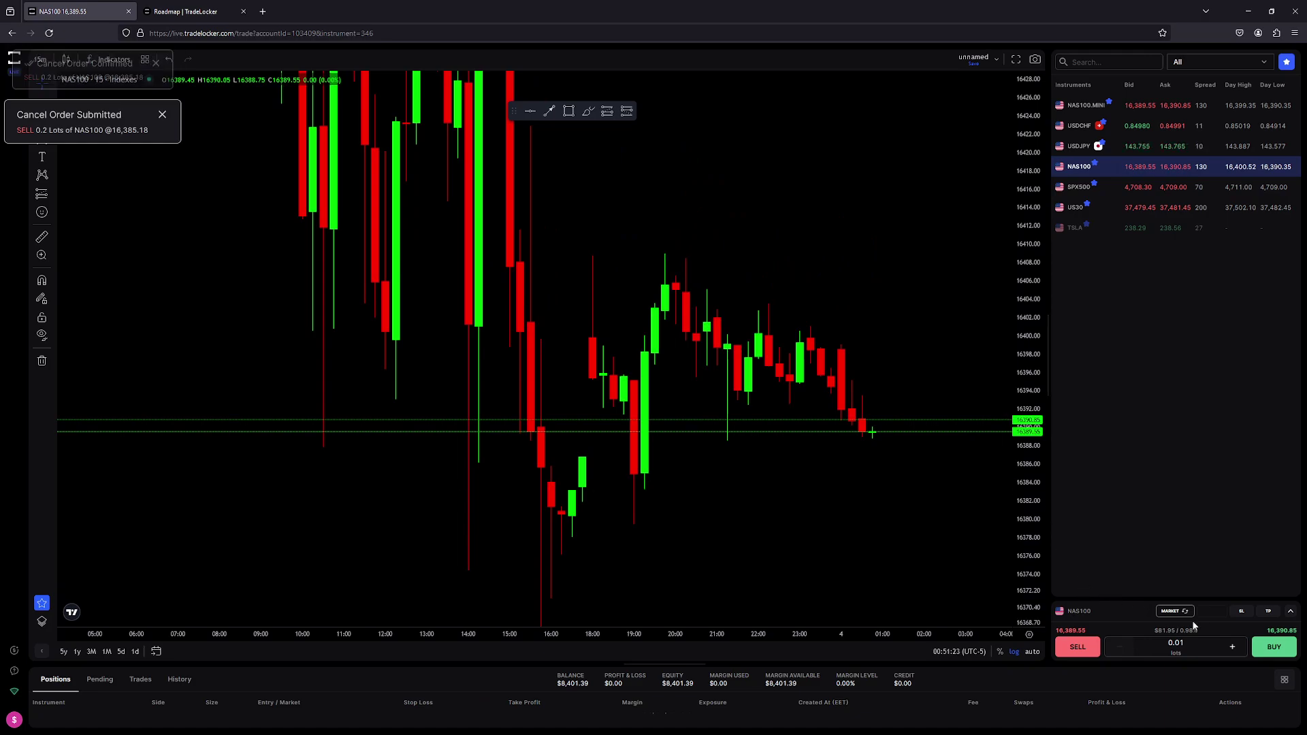
left_click_drag(1029, 523, 1023, 463)
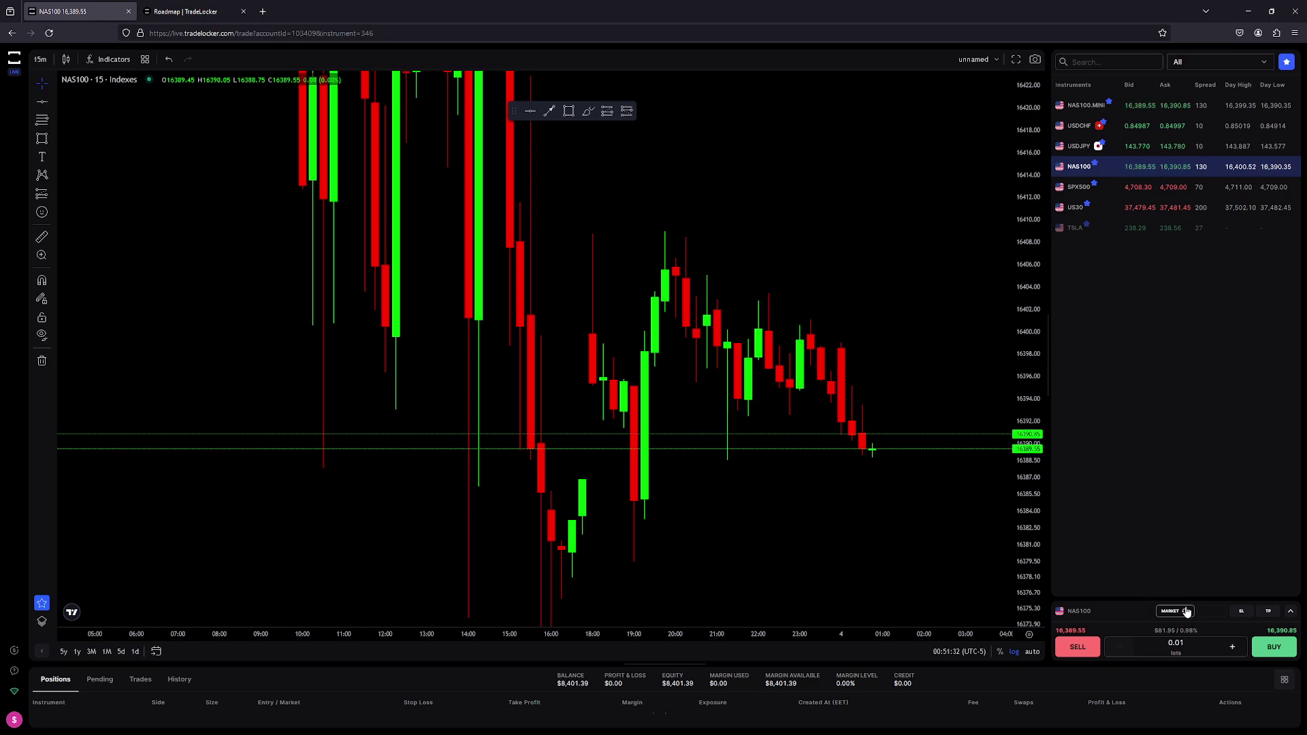
Set up a market NAS100 buy with stop loss 16,386.85 and take profit 16,393.65.
left_click(1290, 614)
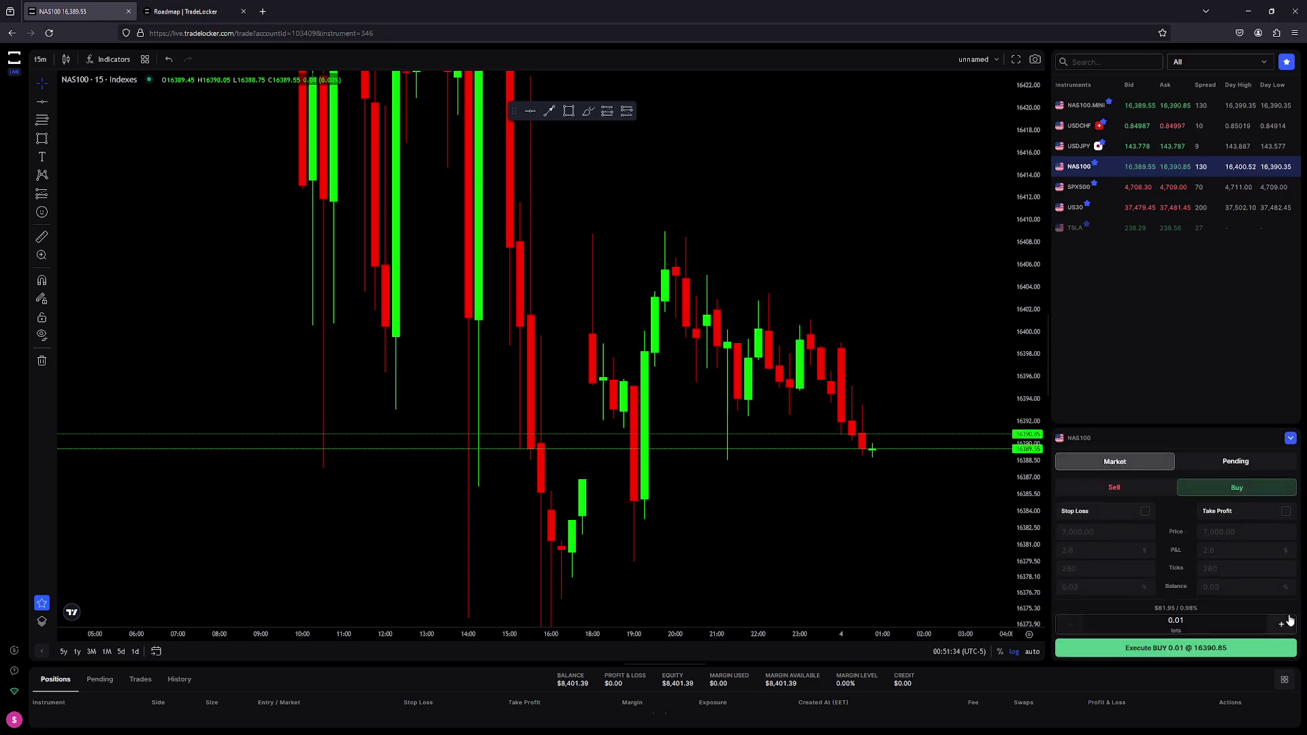
left_click(1222, 466)
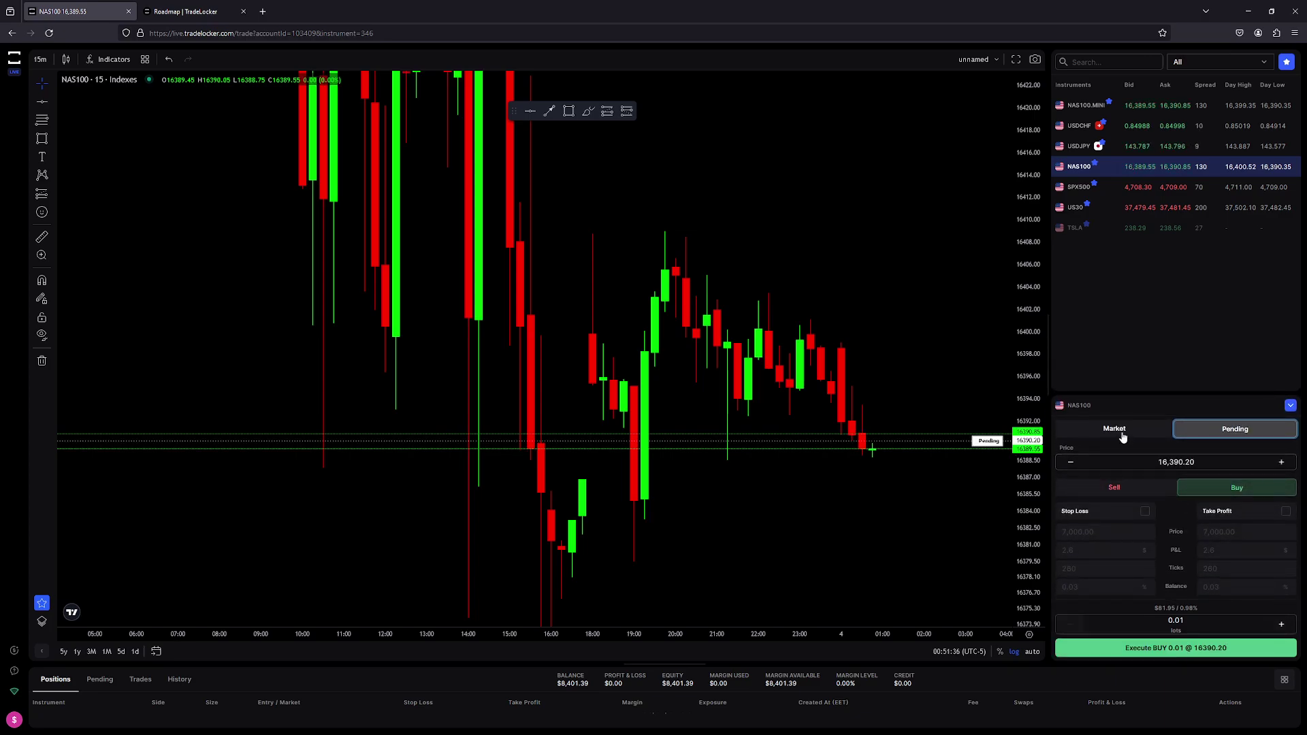
left_click(1173, 431)
left_click(1222, 461)
left_click(1133, 431)
left_click(1145, 511)
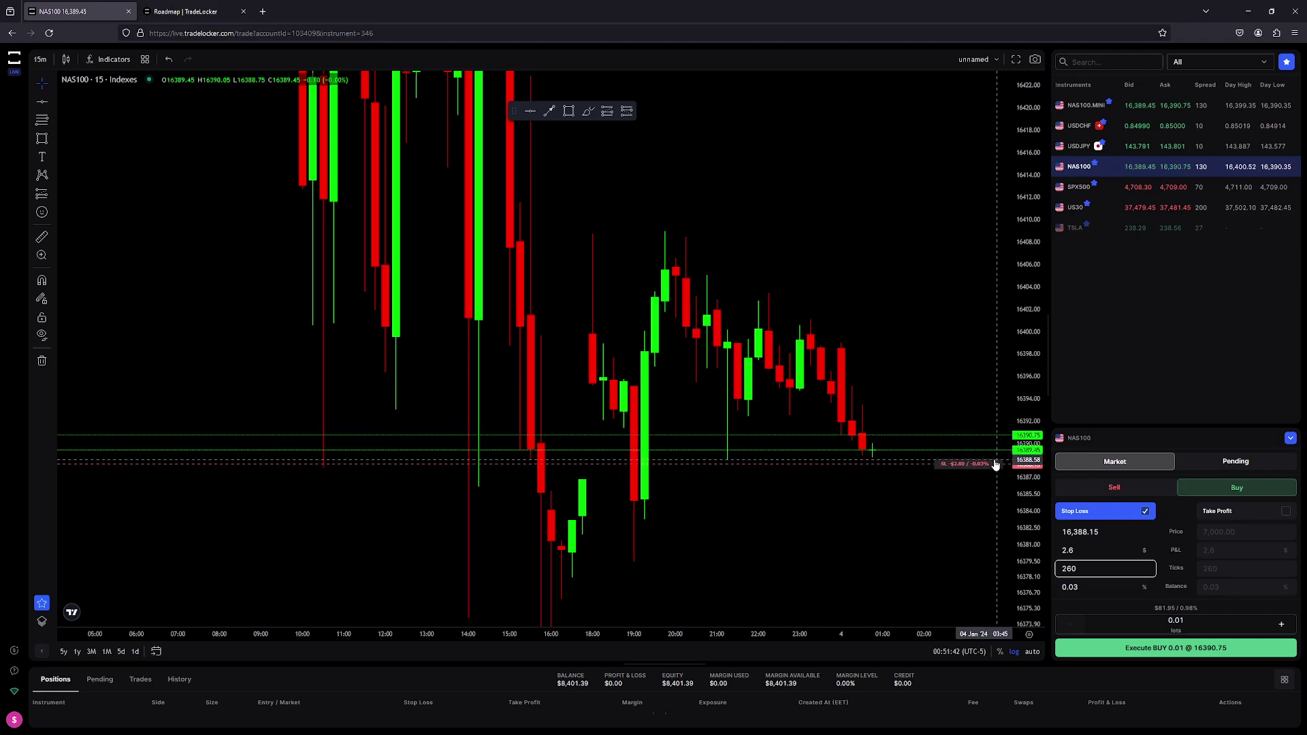
left_click_drag(962, 466, 960, 479)
left_click(1284, 511)
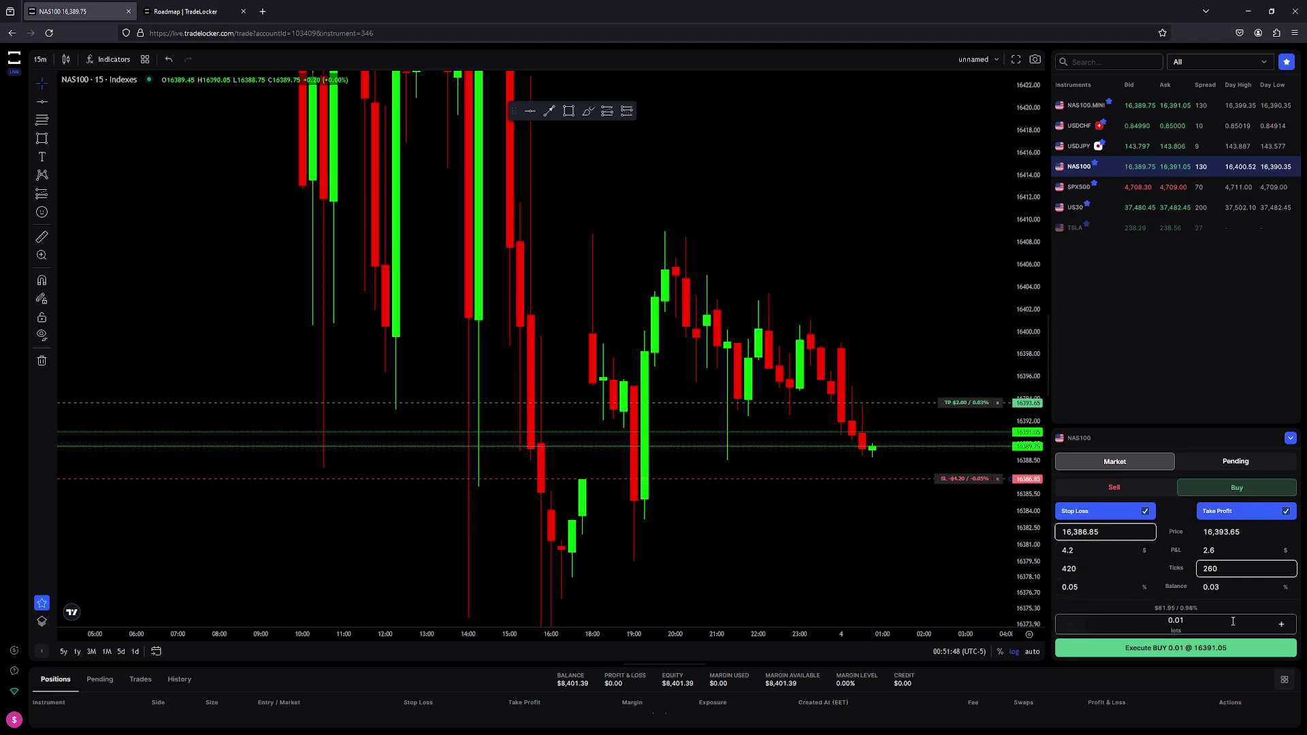
Try balance-percentage values for the stop loss and take profit fields.
triple_click(1110, 587)
type("1")
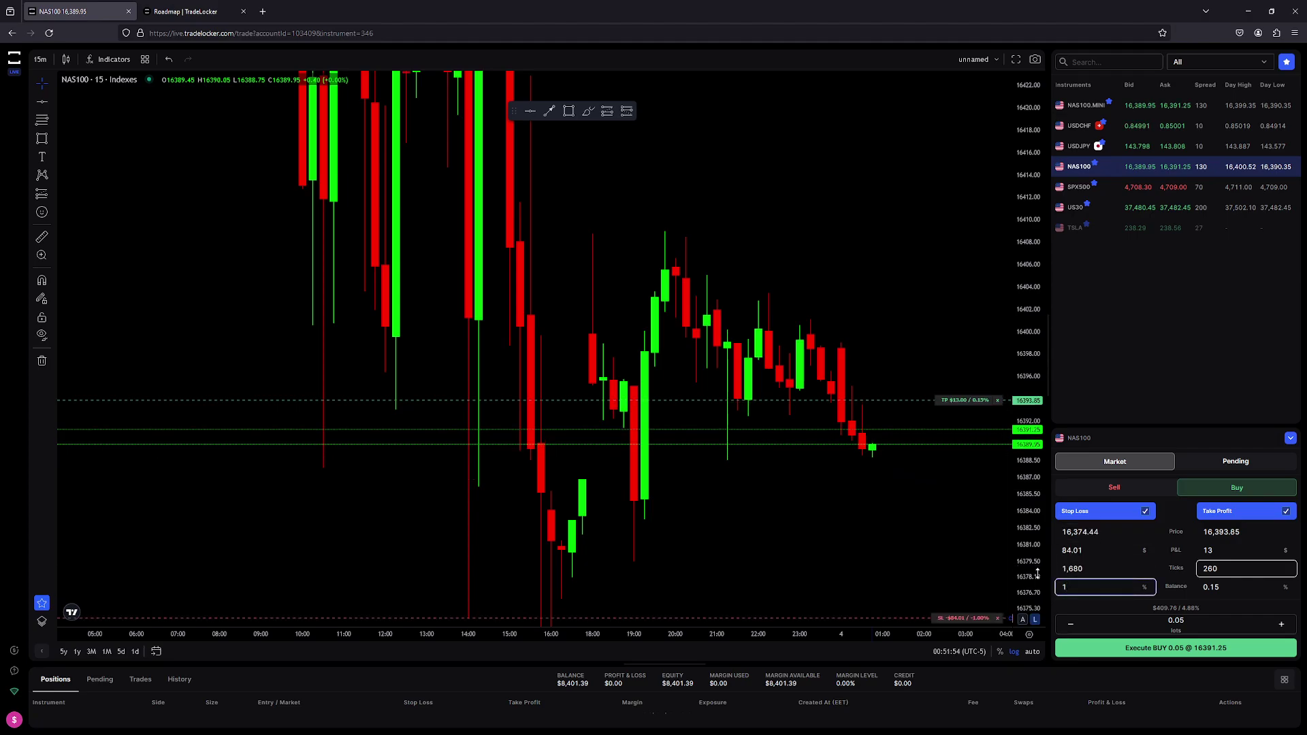
triple_click(1241, 590)
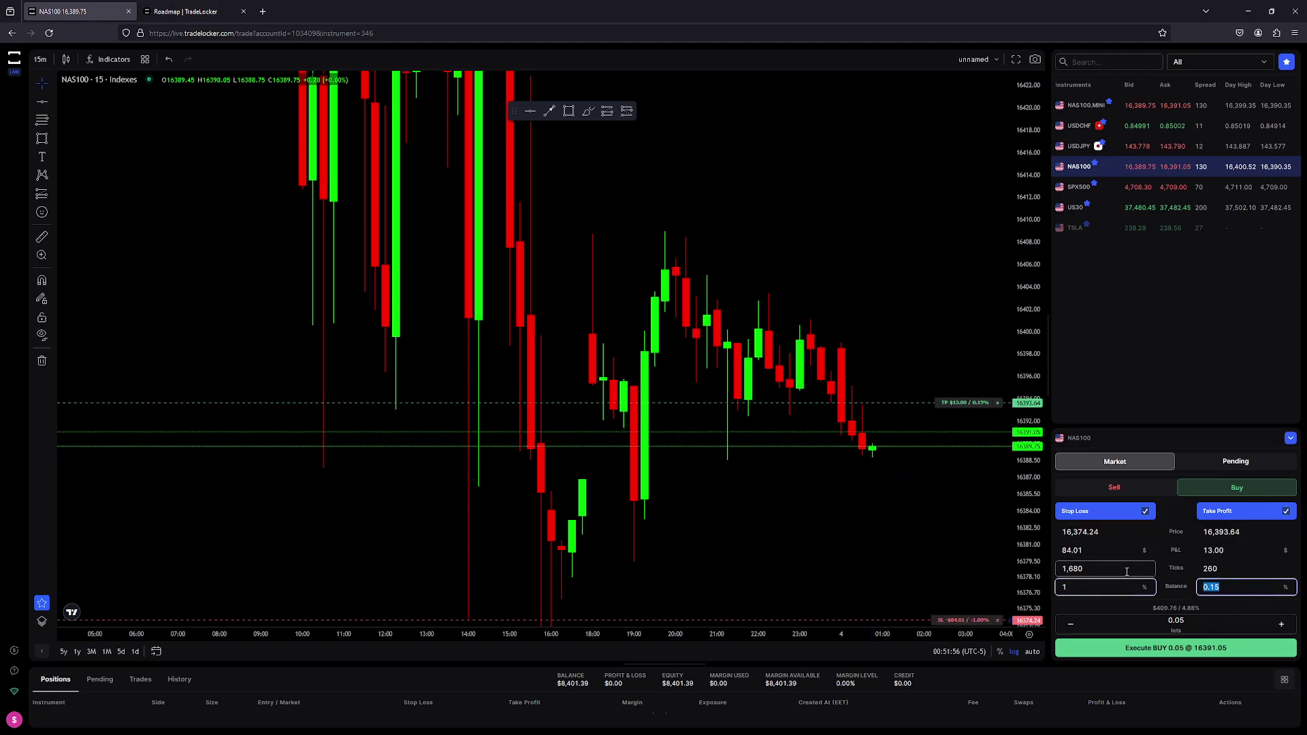
type("3")
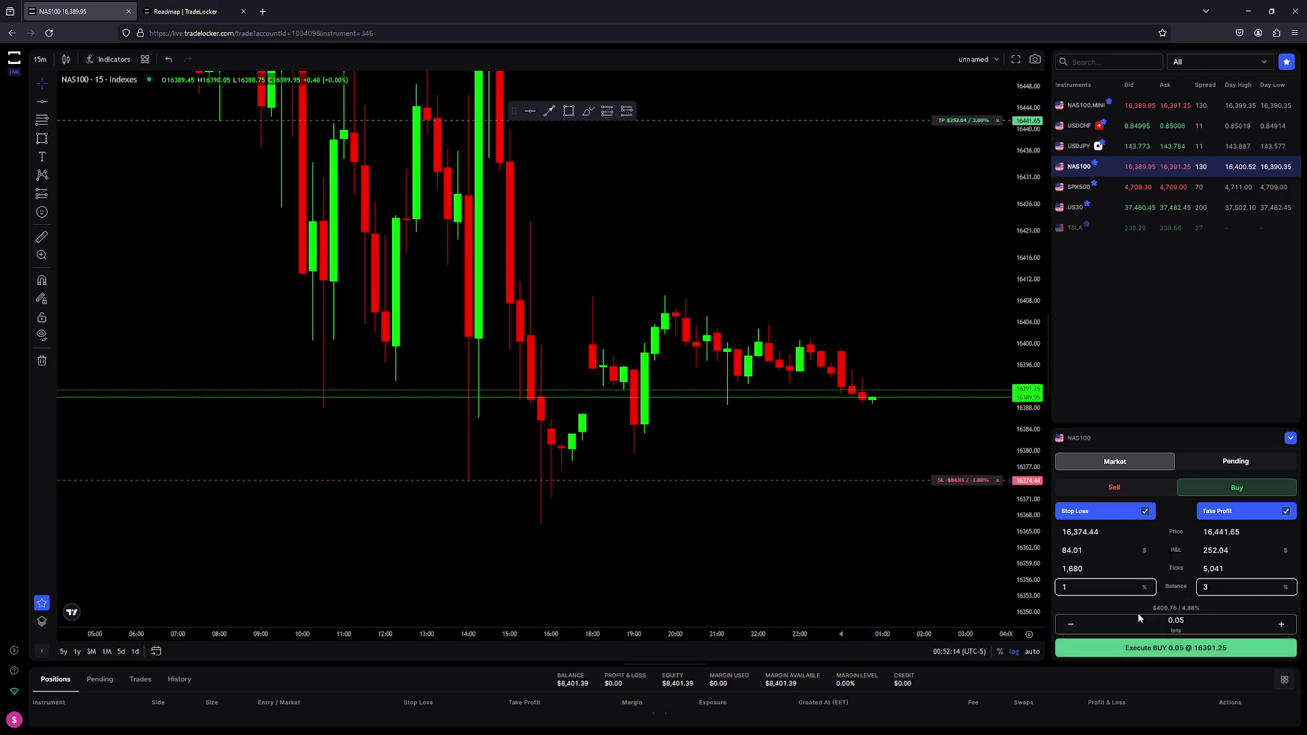
left_click(1219, 587)
key("BackSpace")
type("2")
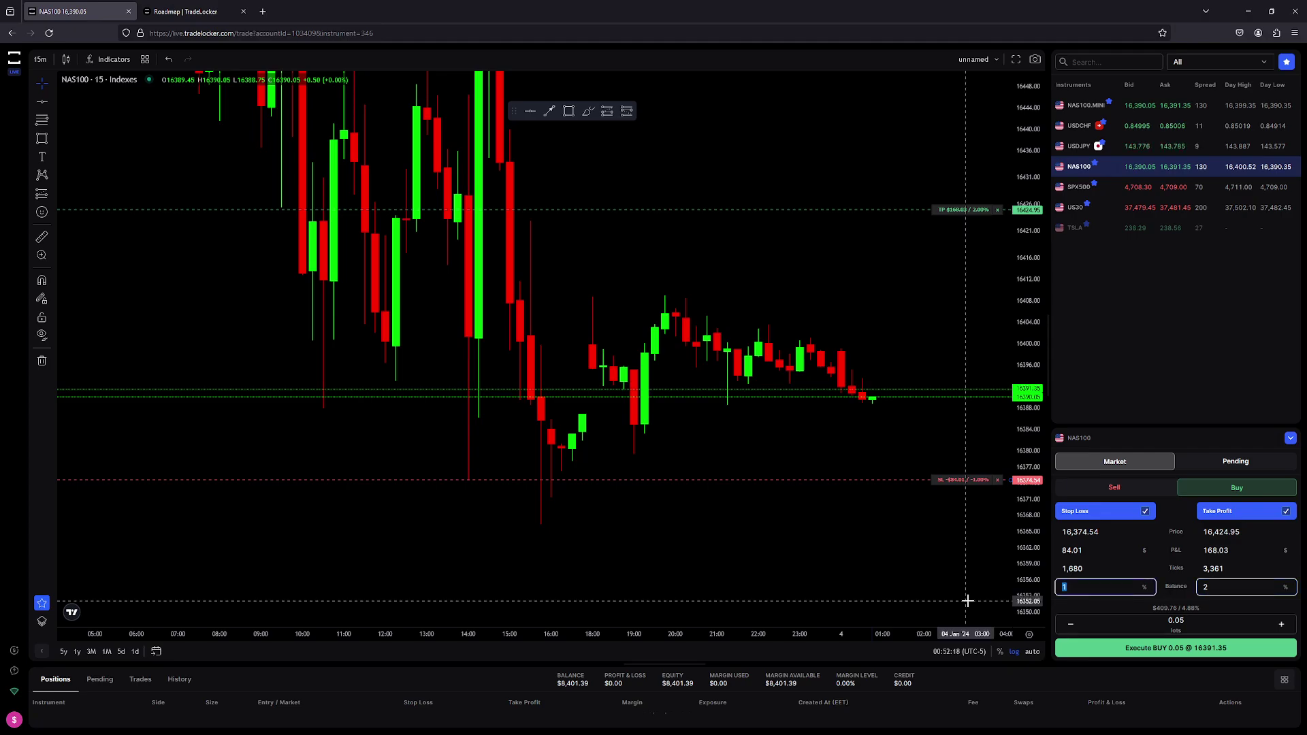
type("0.")
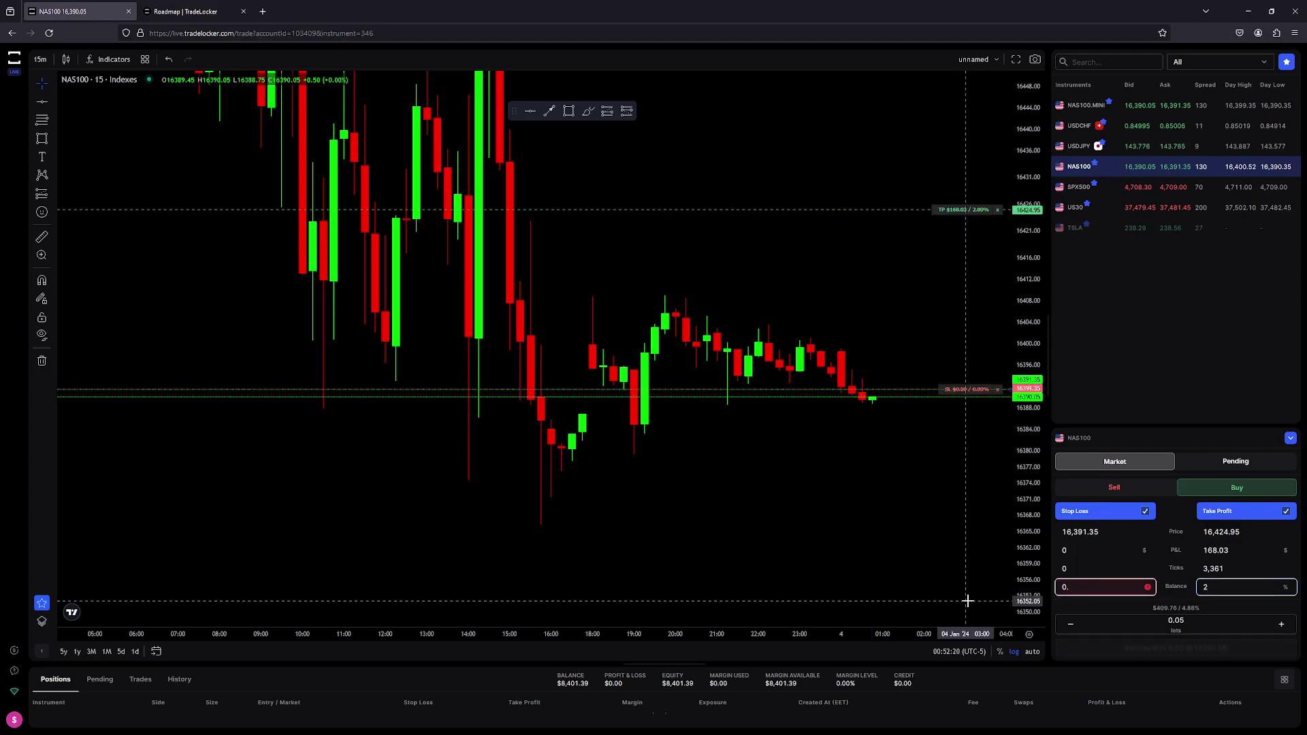
type("5")
double_click(1218, 587)
type("1")
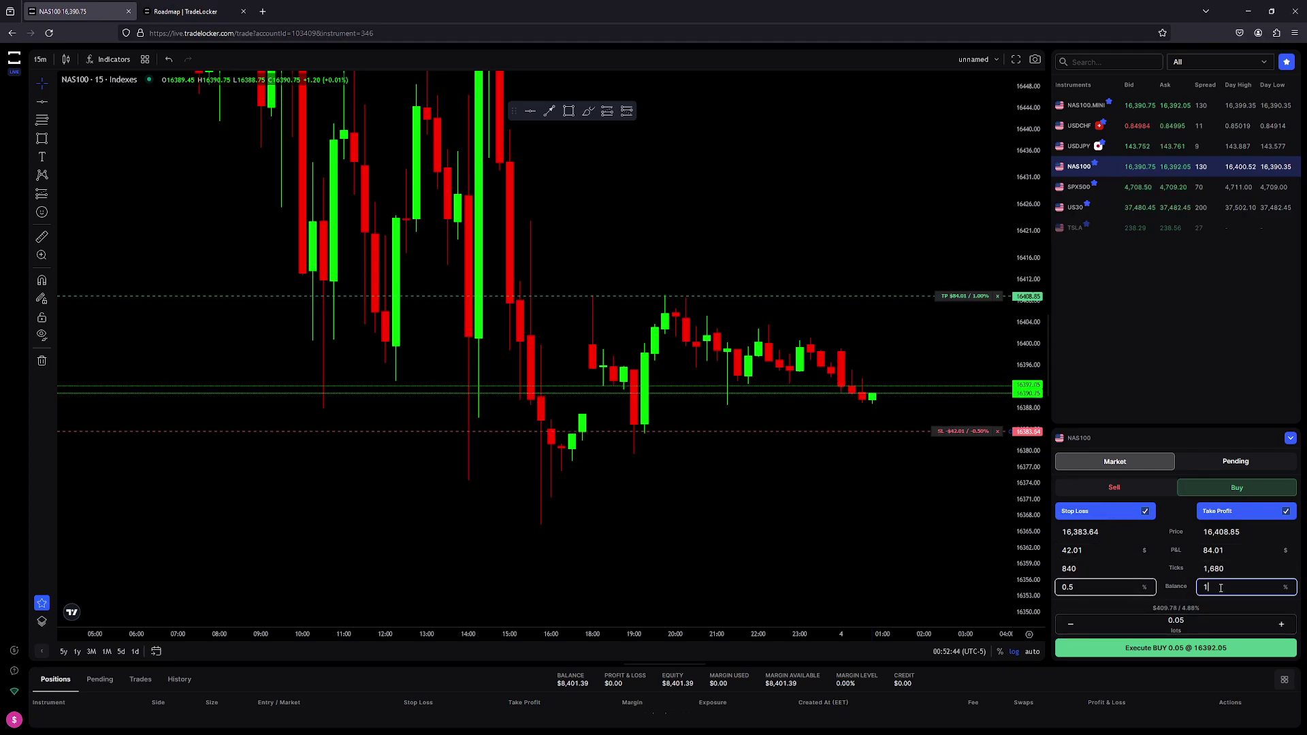
Set the stop loss to $50 and take profit to $100, and make it a pending order.
left_click(1107, 553)
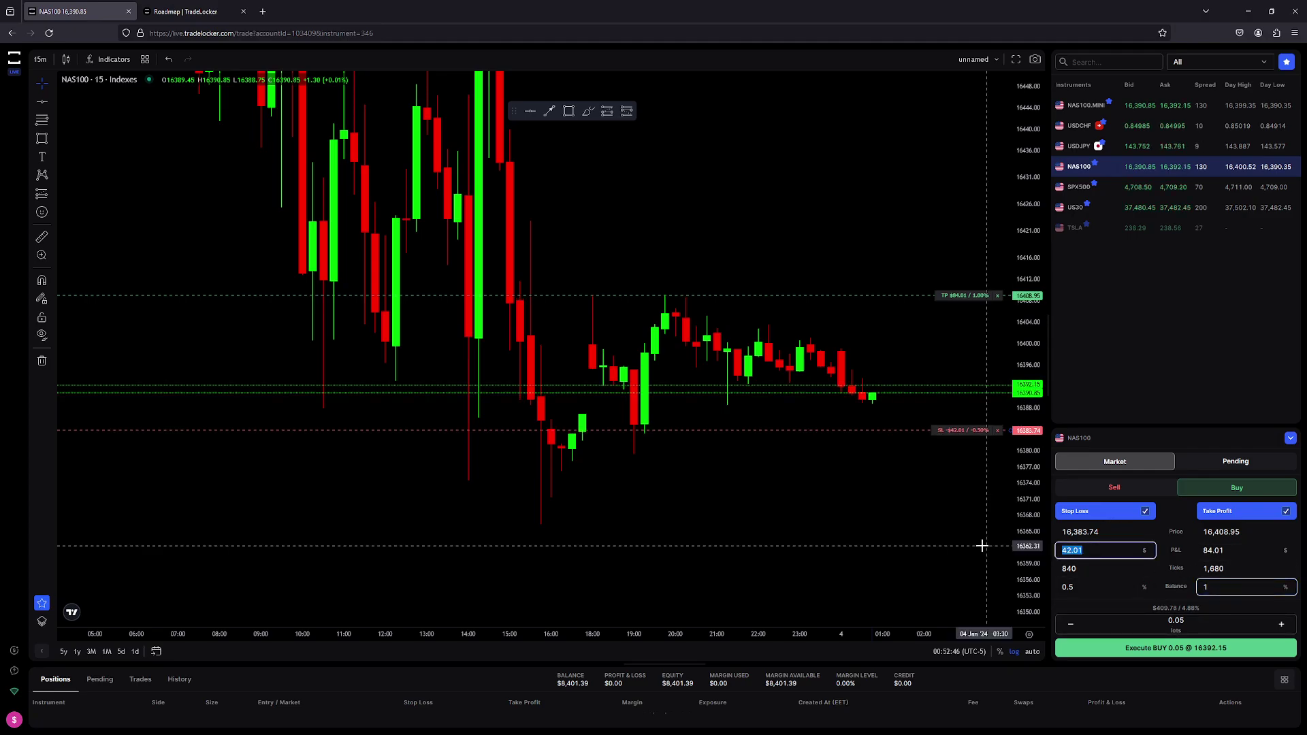
type("50")
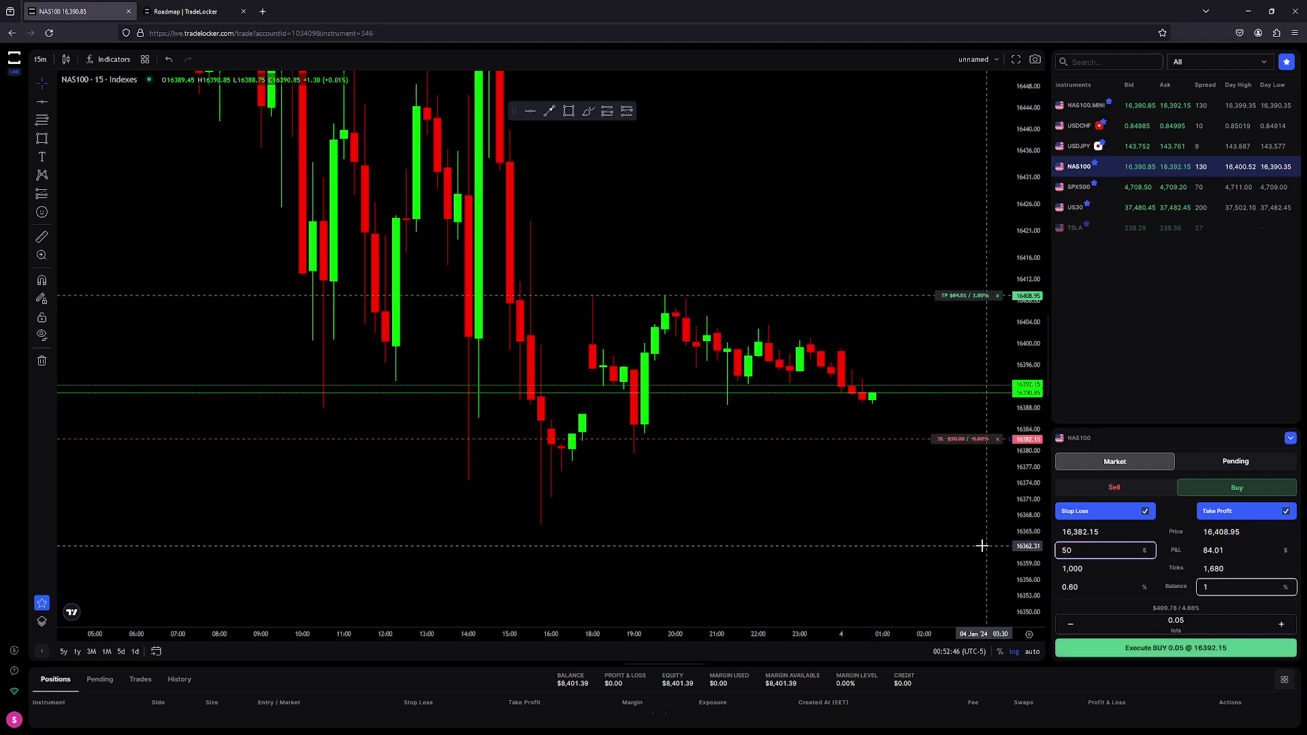
left_click(1230, 552)
type("100")
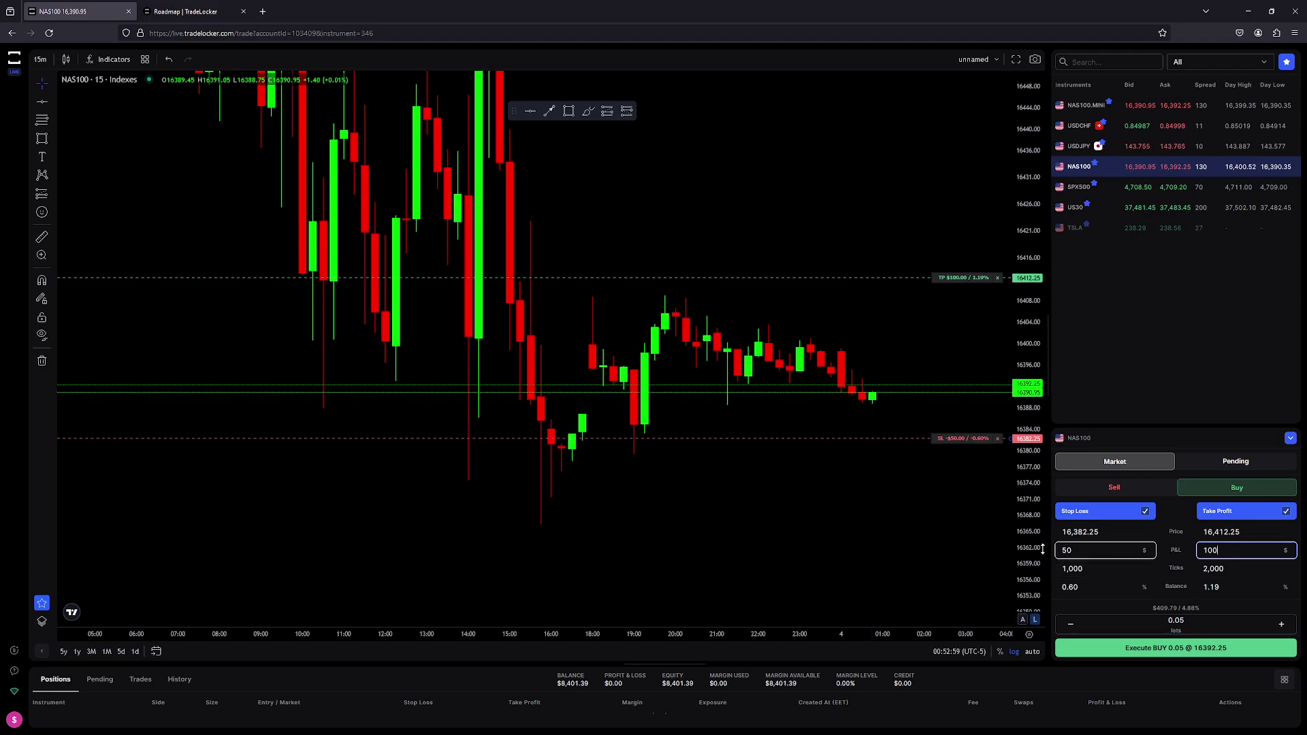
left_click(1201, 466)
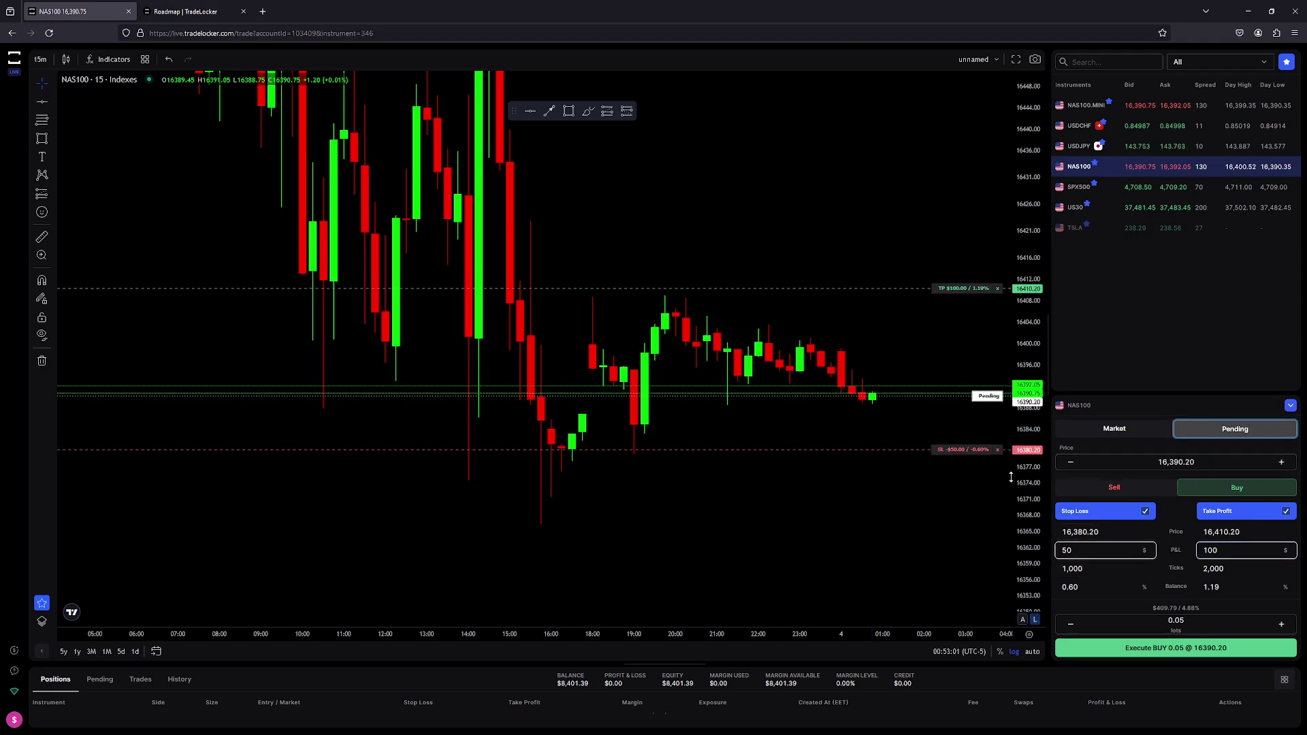
Make the pending order a sell at 16,389.24, with stop loss 16,399.24 and take profit 16,369.24.
left_click_drag(988, 398, 988, 378)
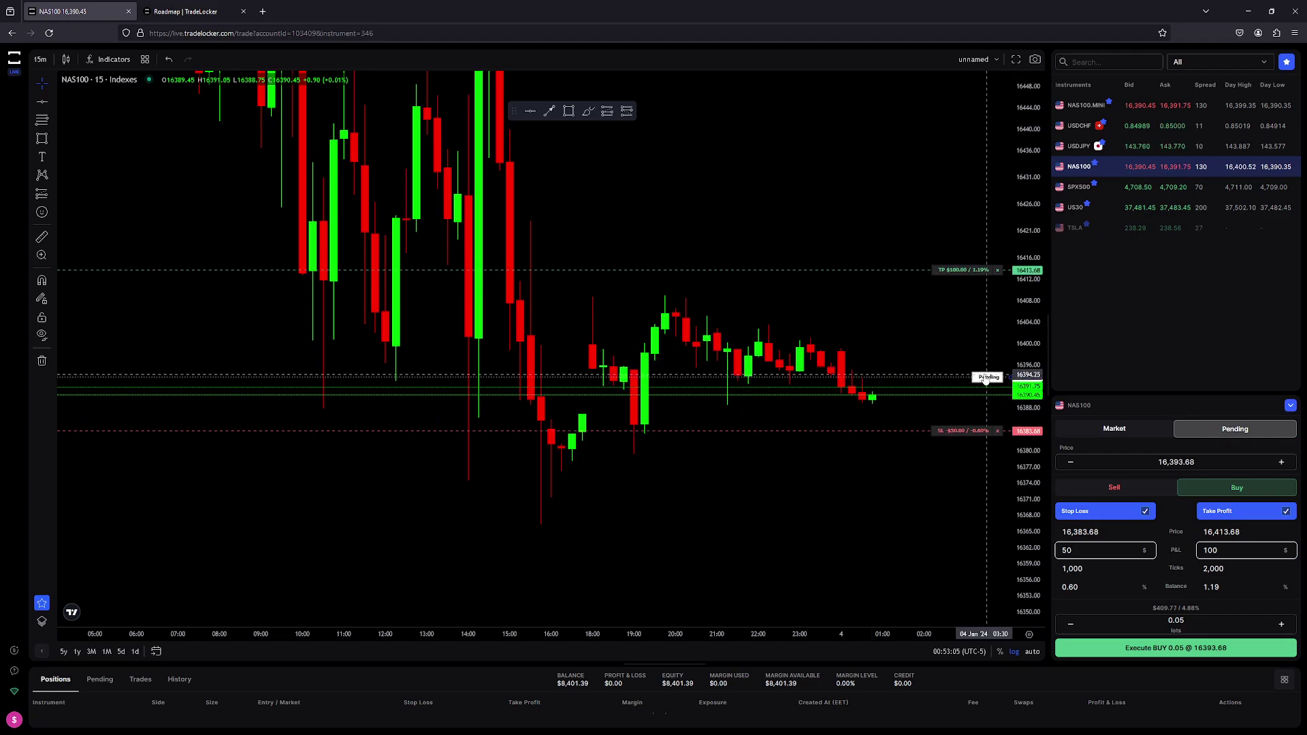
left_click_drag(1033, 367, 1034, 328)
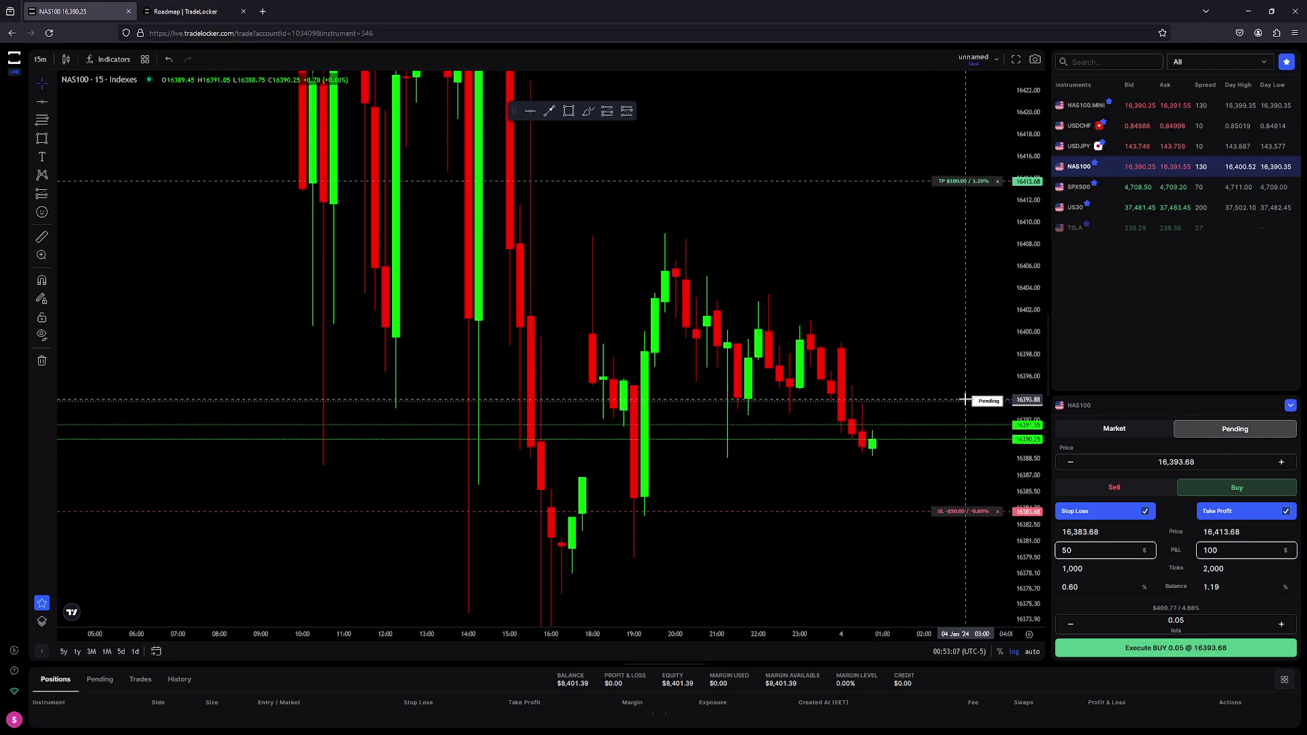
mouse_move(967, 399)
left_mouse_down()
mouse_move(966, 347)
mouse_move(977, 485)
mouse_move(993, 320)
mouse_move(987, 407)
left_mouse_up()
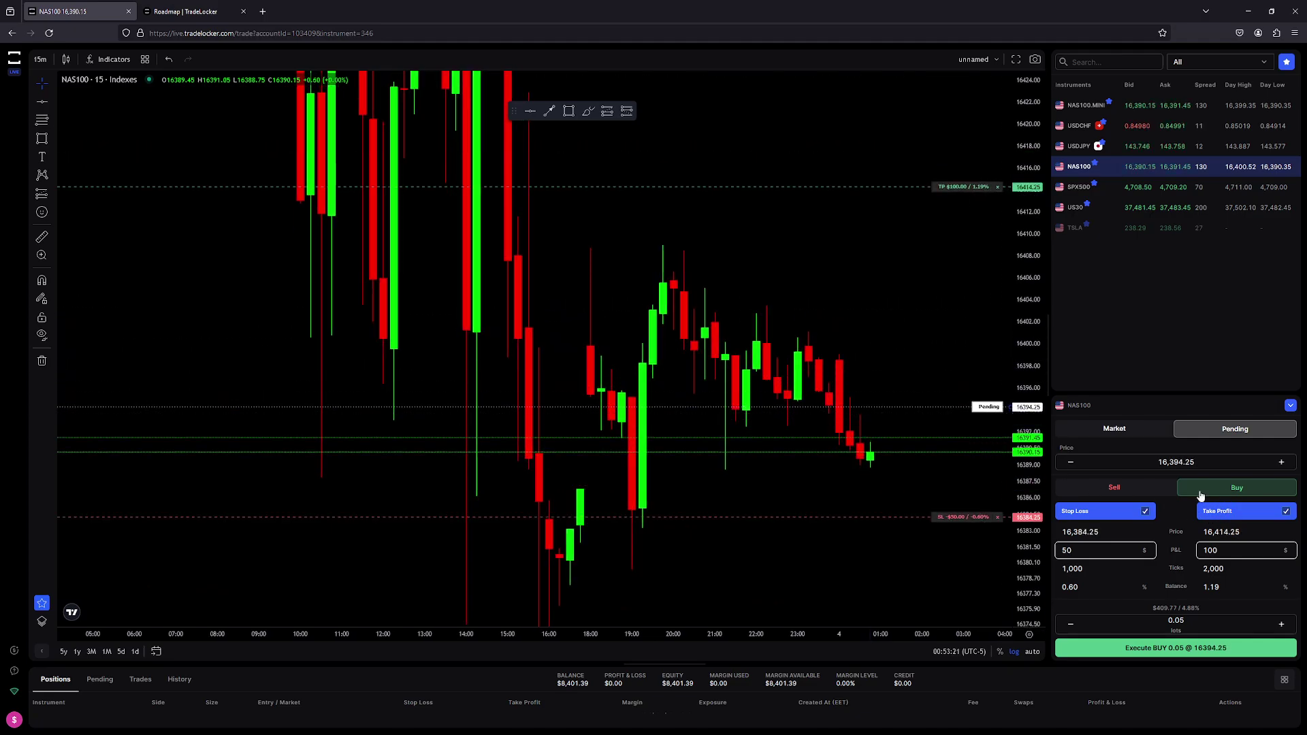
left_click(1140, 489)
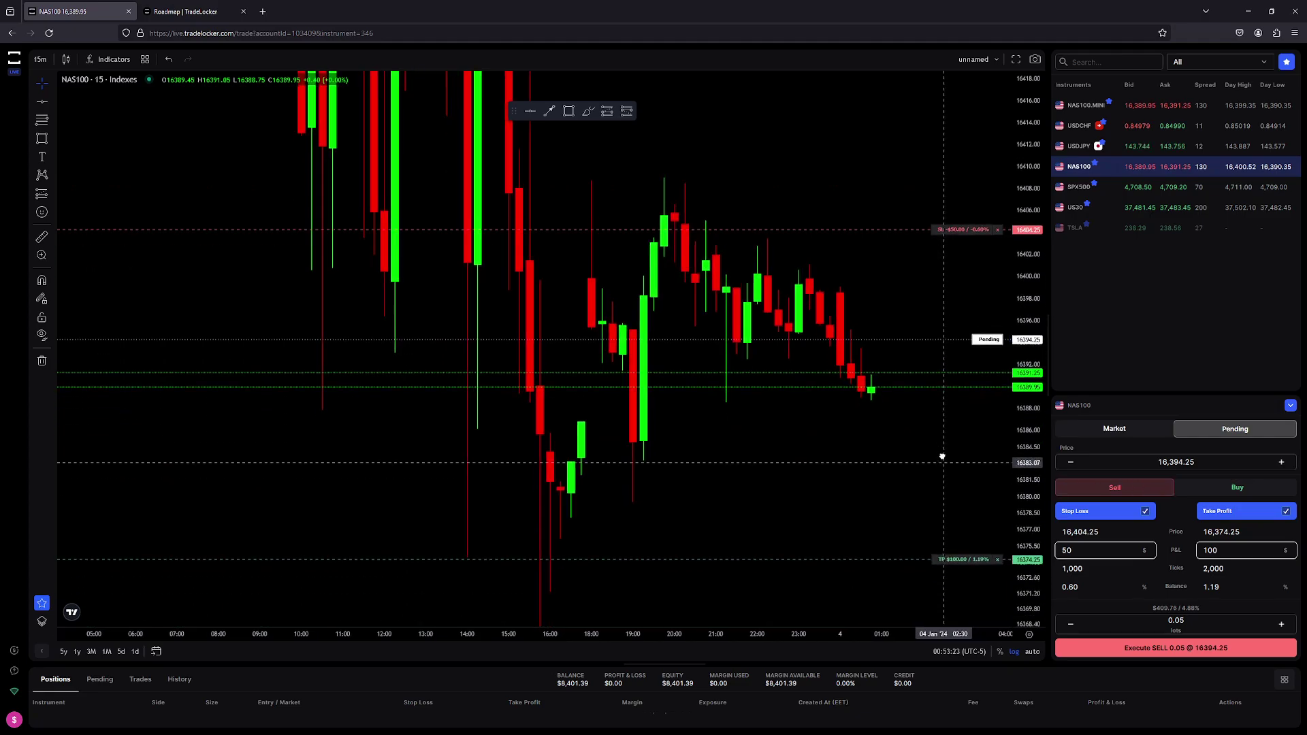
left_click_drag(984, 317, 985, 372)
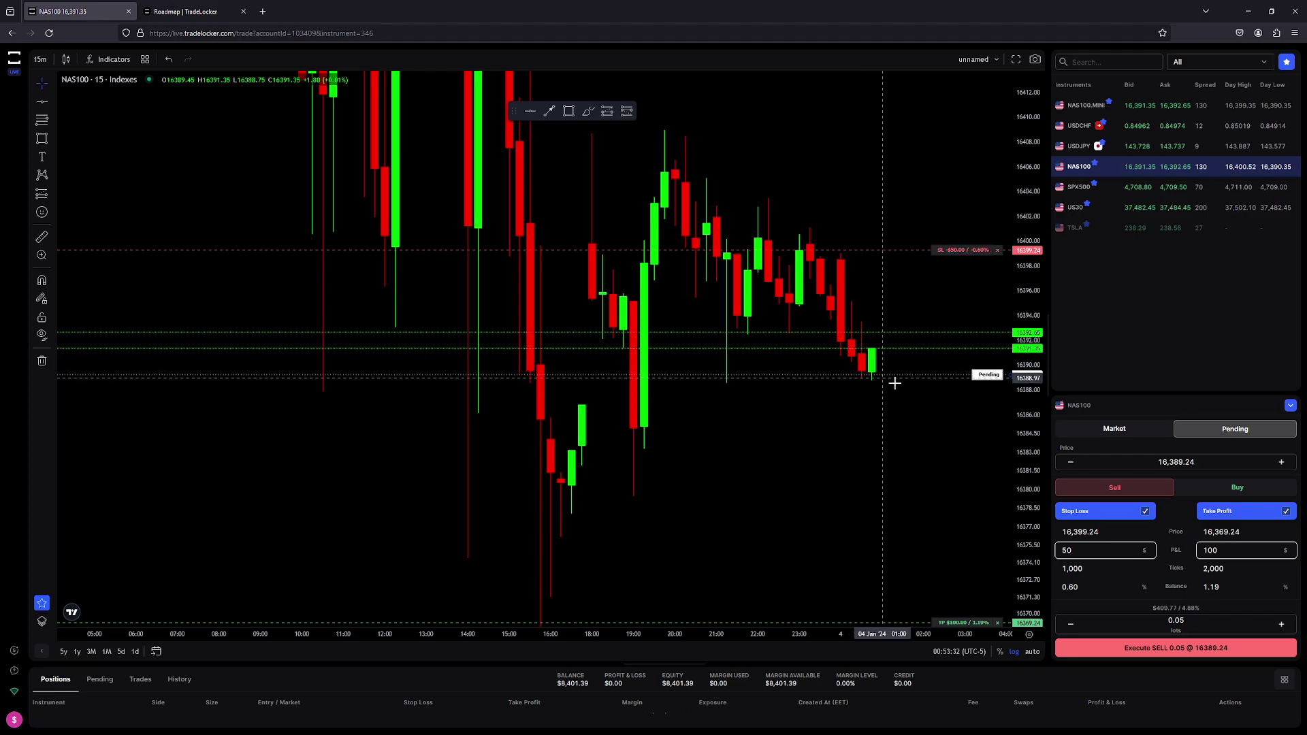
left_click_drag(886, 348, 873, 348)
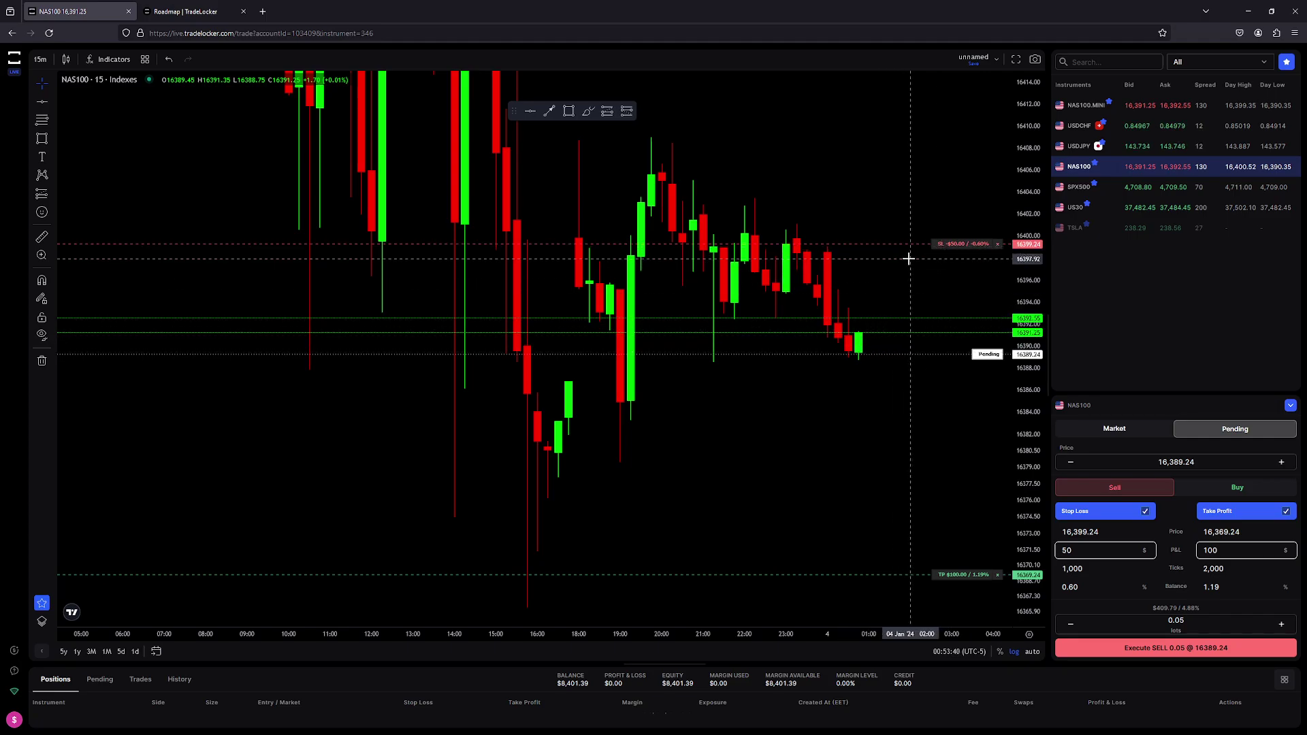
left_click_drag(876, 362, 725, 309)
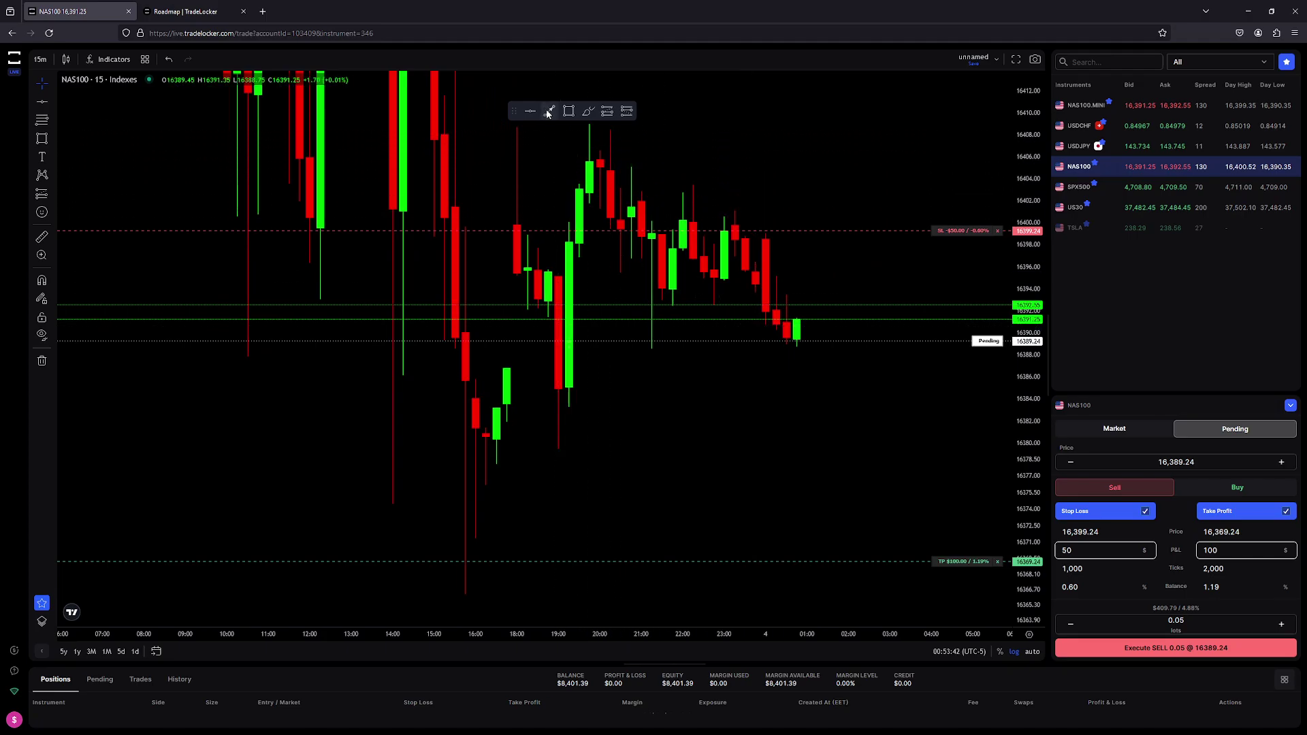
Draw a Ray from the recent high down across the latest NAS100 candles.
left_click(53, 105)
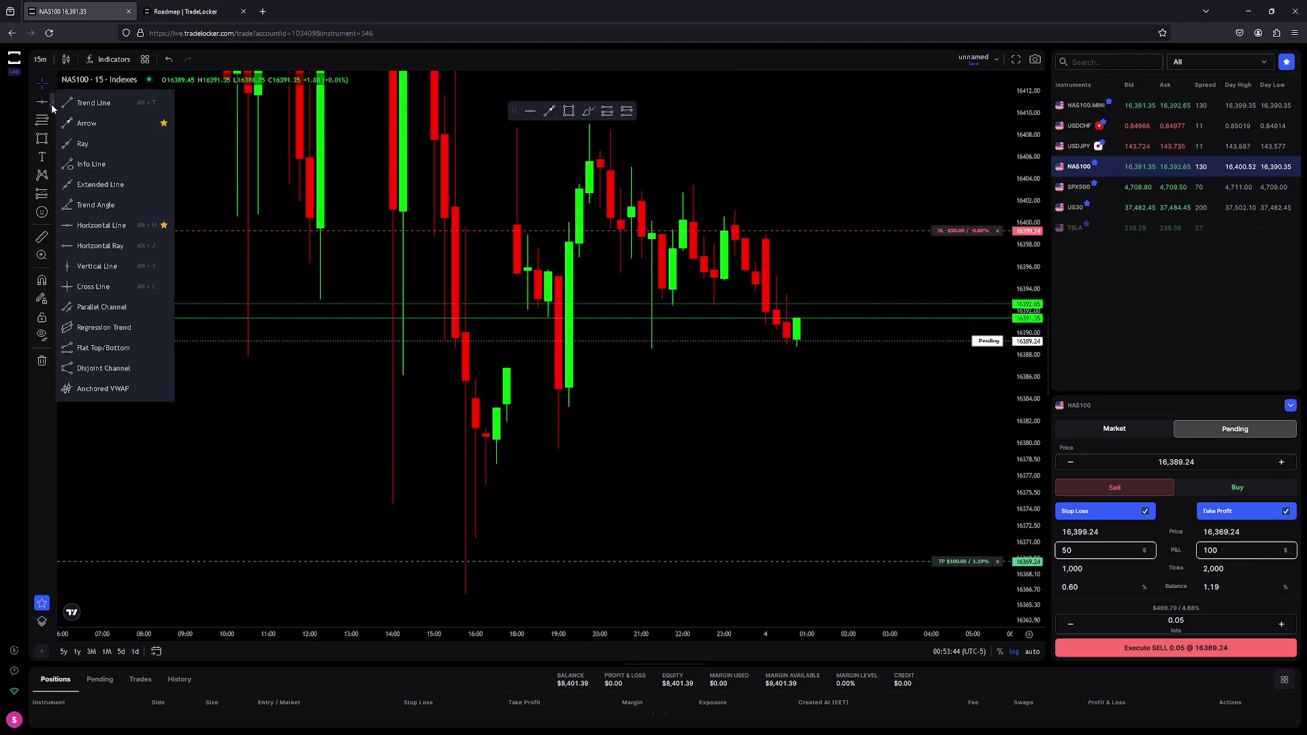
left_click(82, 143)
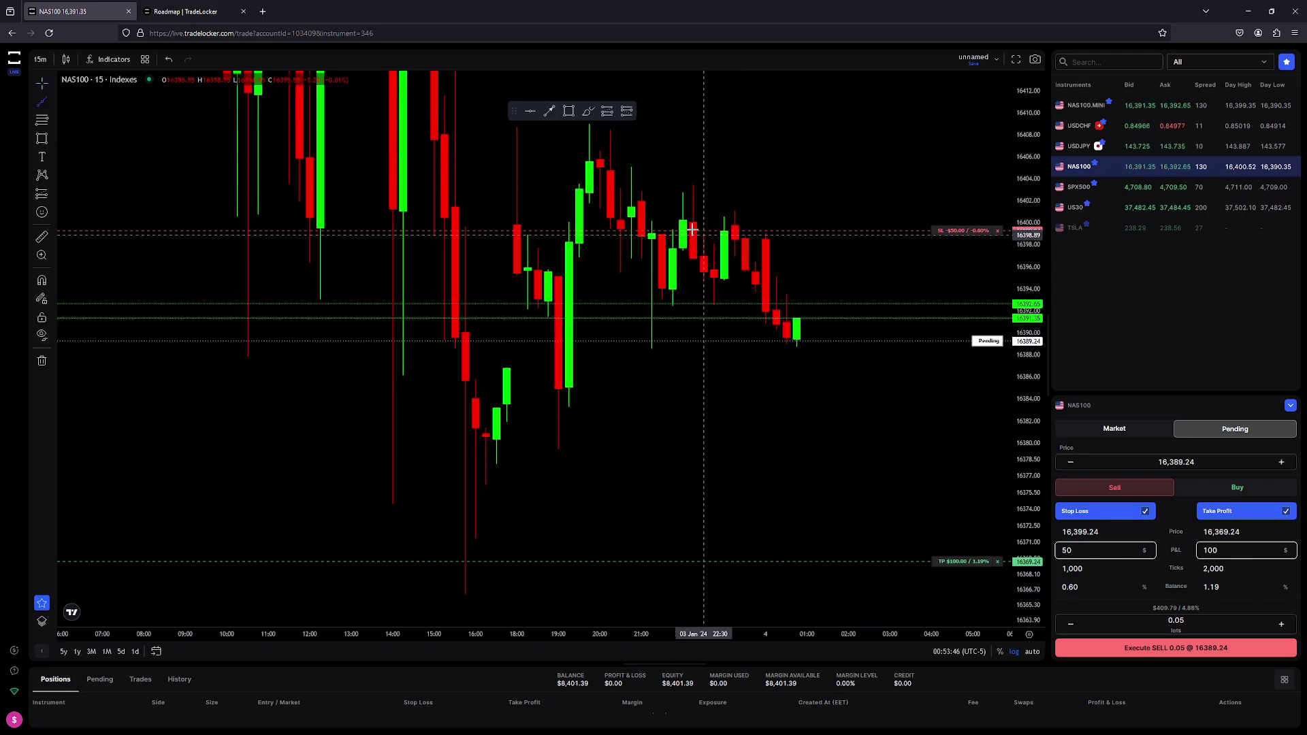
left_click(621, 134)
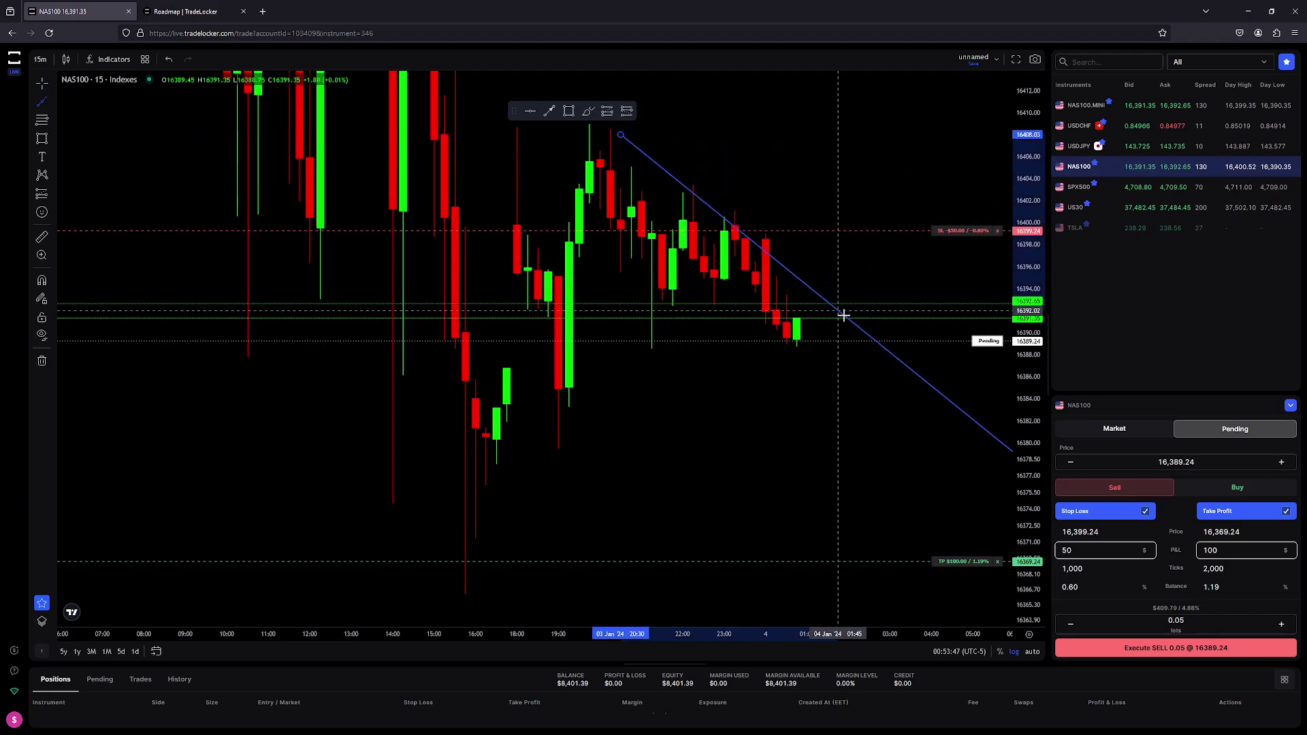
left_click(879, 359)
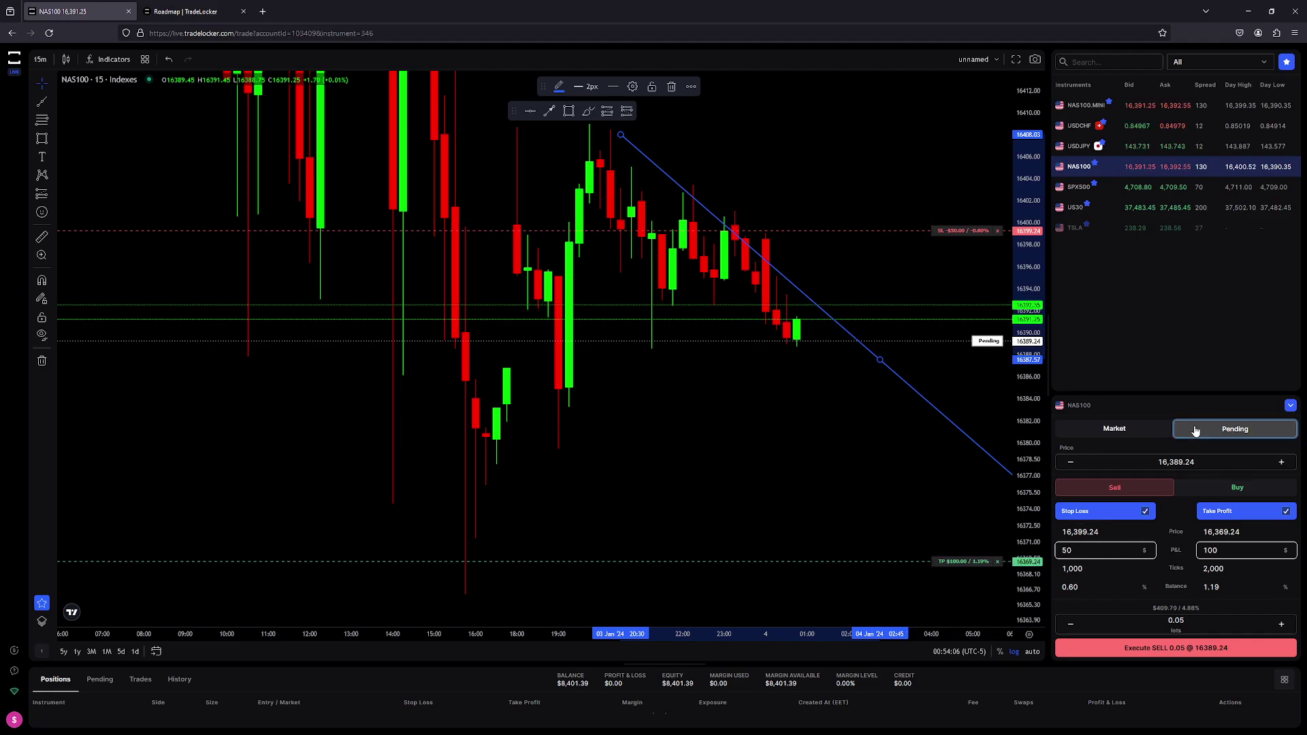
Switch to a market order, remove stop loss and take profit, and collapse the order panel.
left_click(1152, 429)
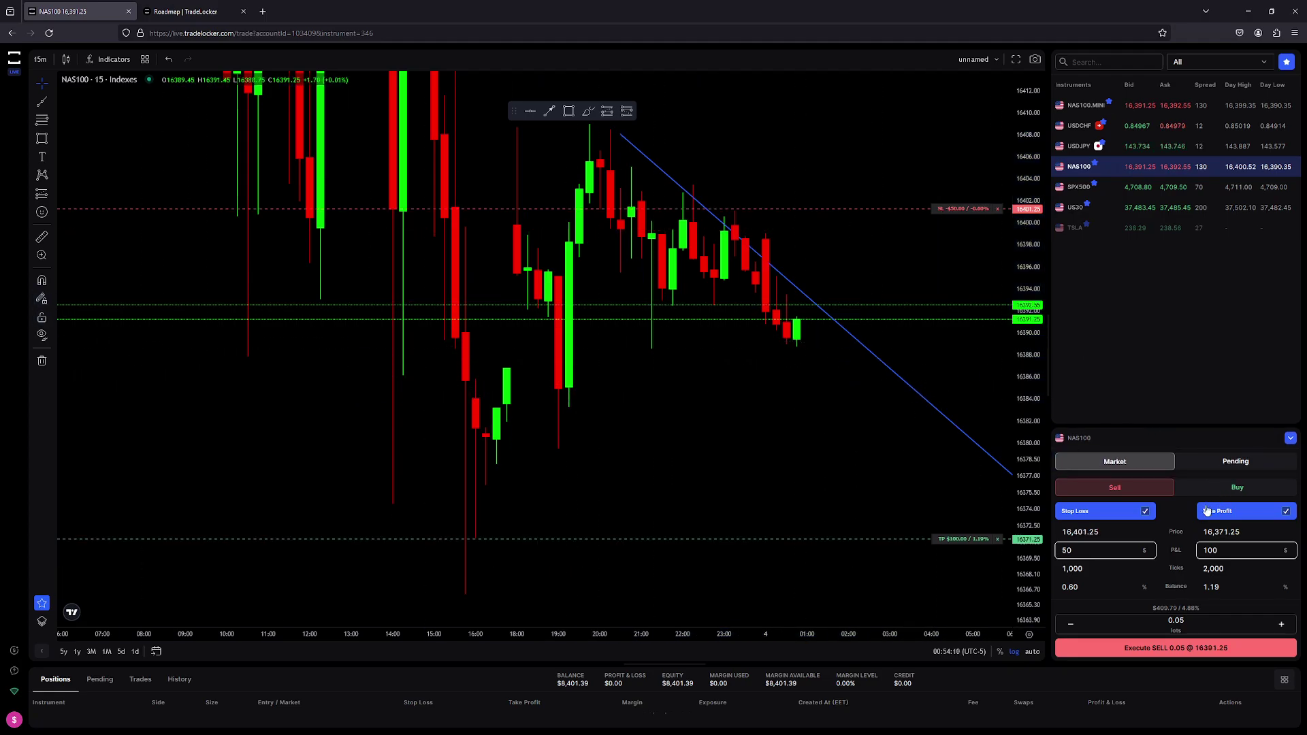
left_click(1145, 511)
left_click(1285, 512)
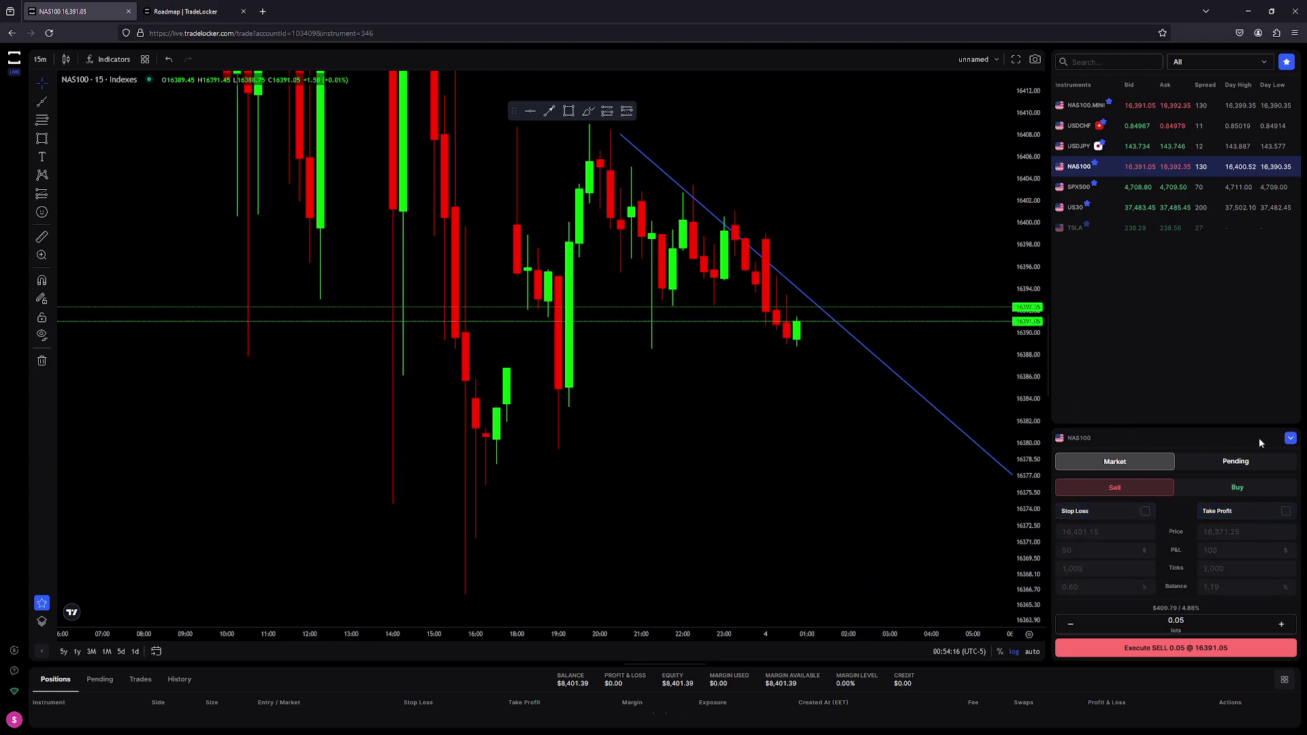
left_click(1290, 439)
left_click_drag(798, 390, 788, 439)
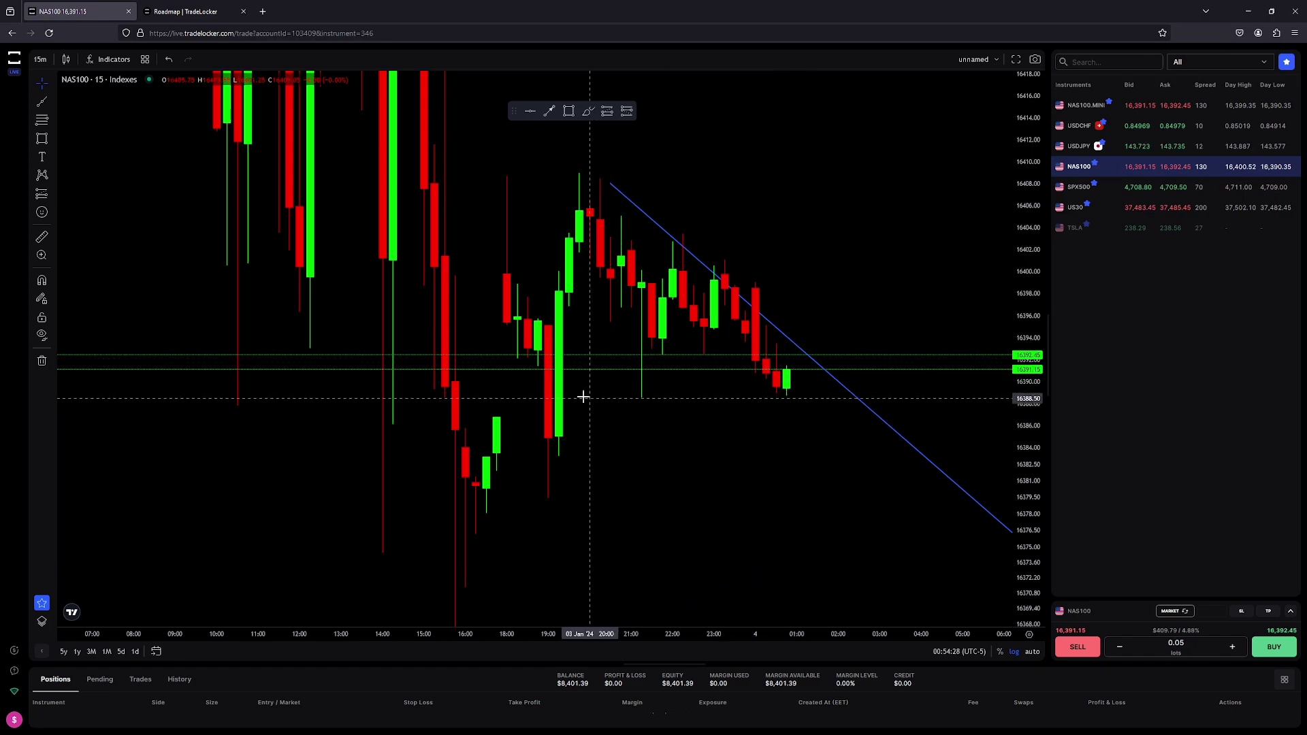
left_click(208, 15)
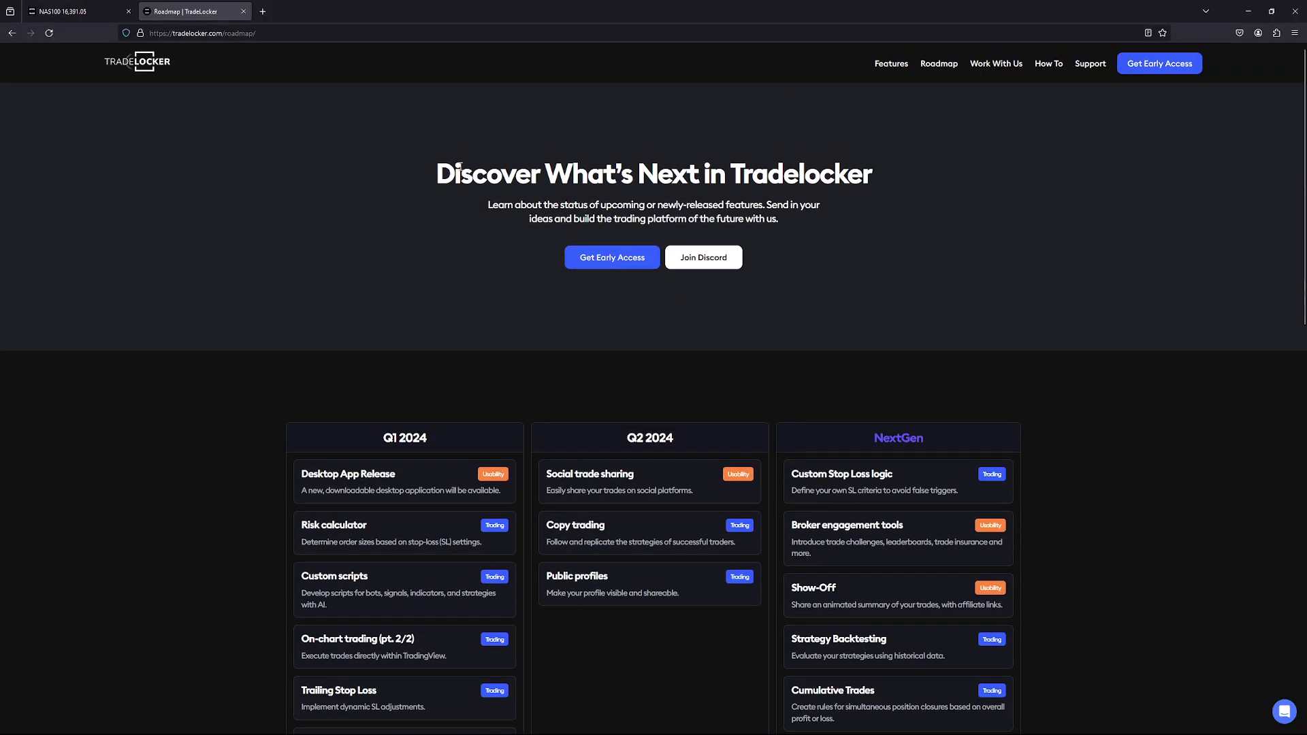
scroll(569, 303, "down", 3)
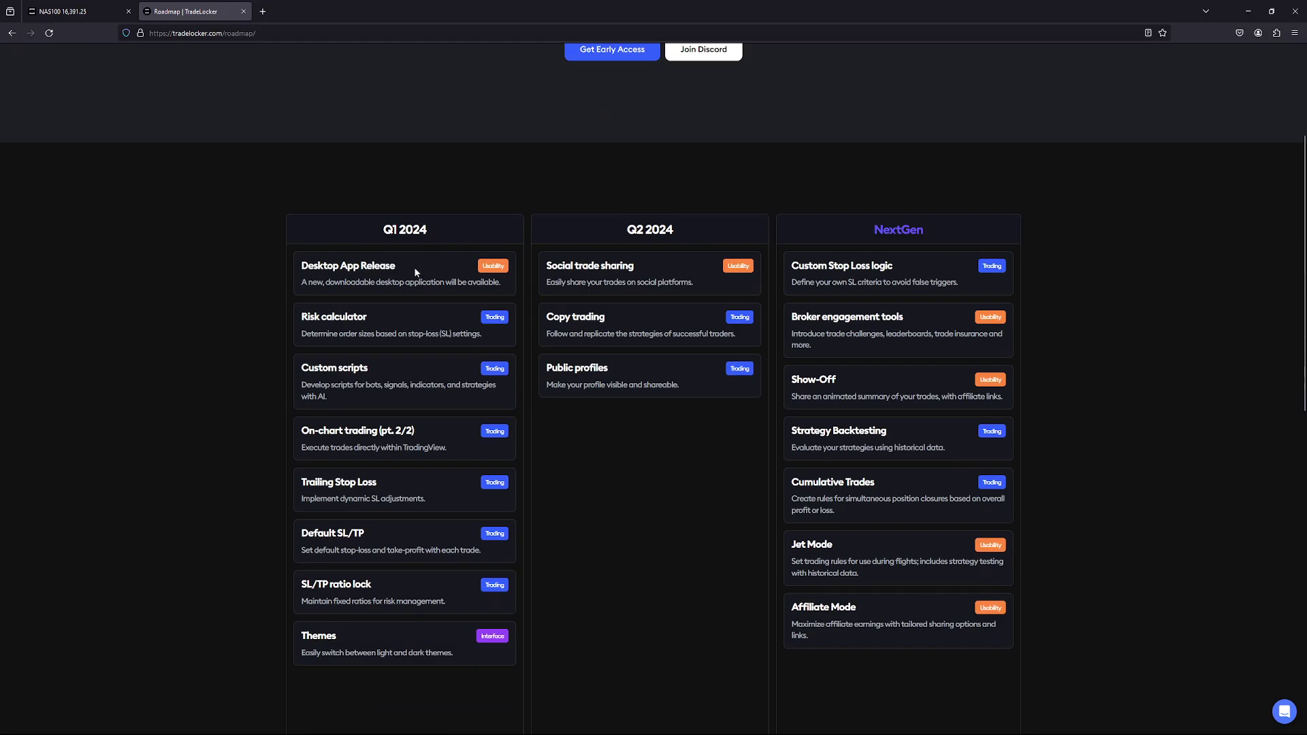
left_click_drag(412, 270, 299, 271)
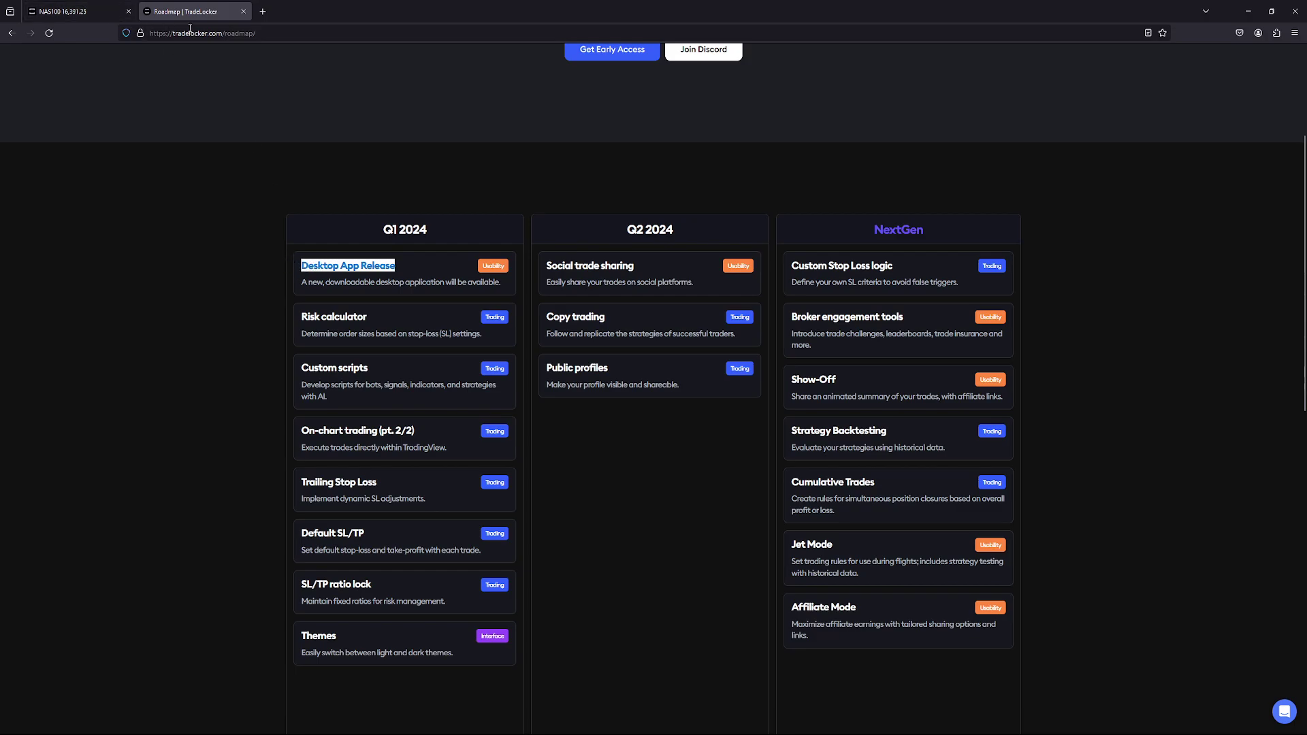
left_click_drag(385, 319, 292, 313)
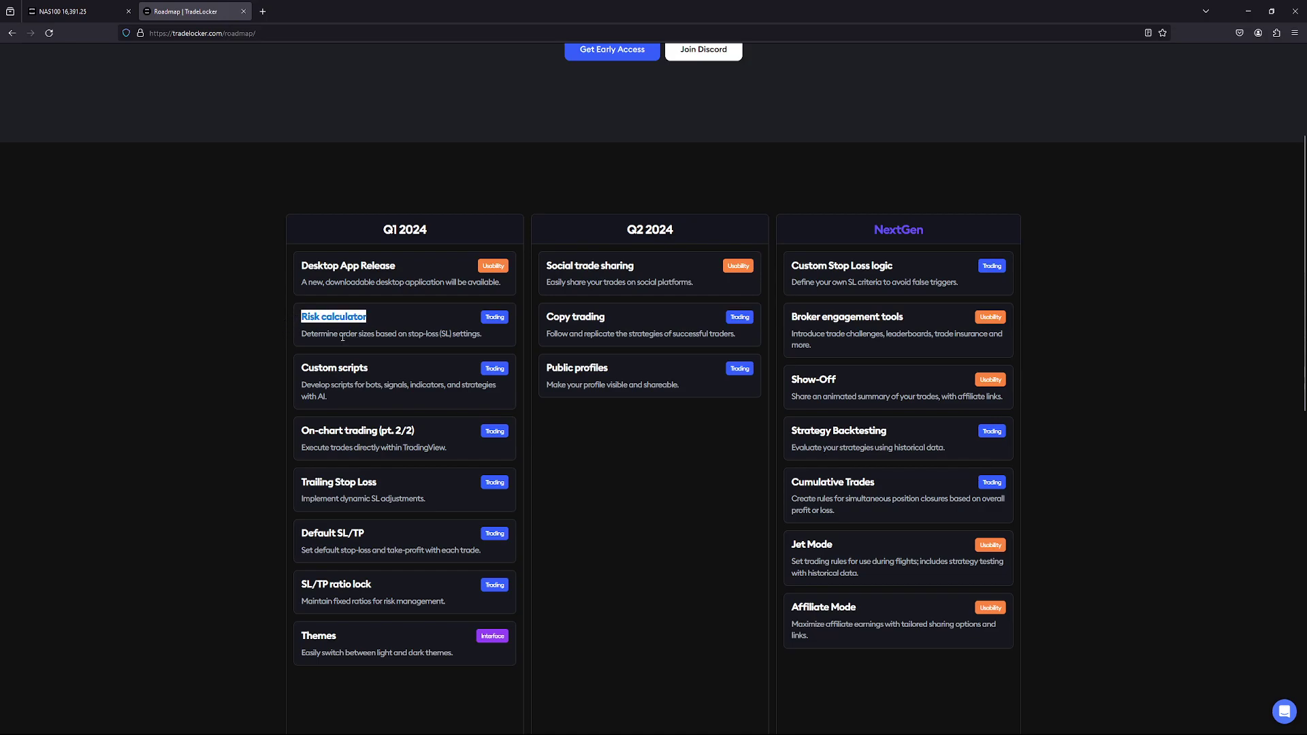
left_click_drag(480, 334, 321, 334)
scroll(364, 424, "down", 1)
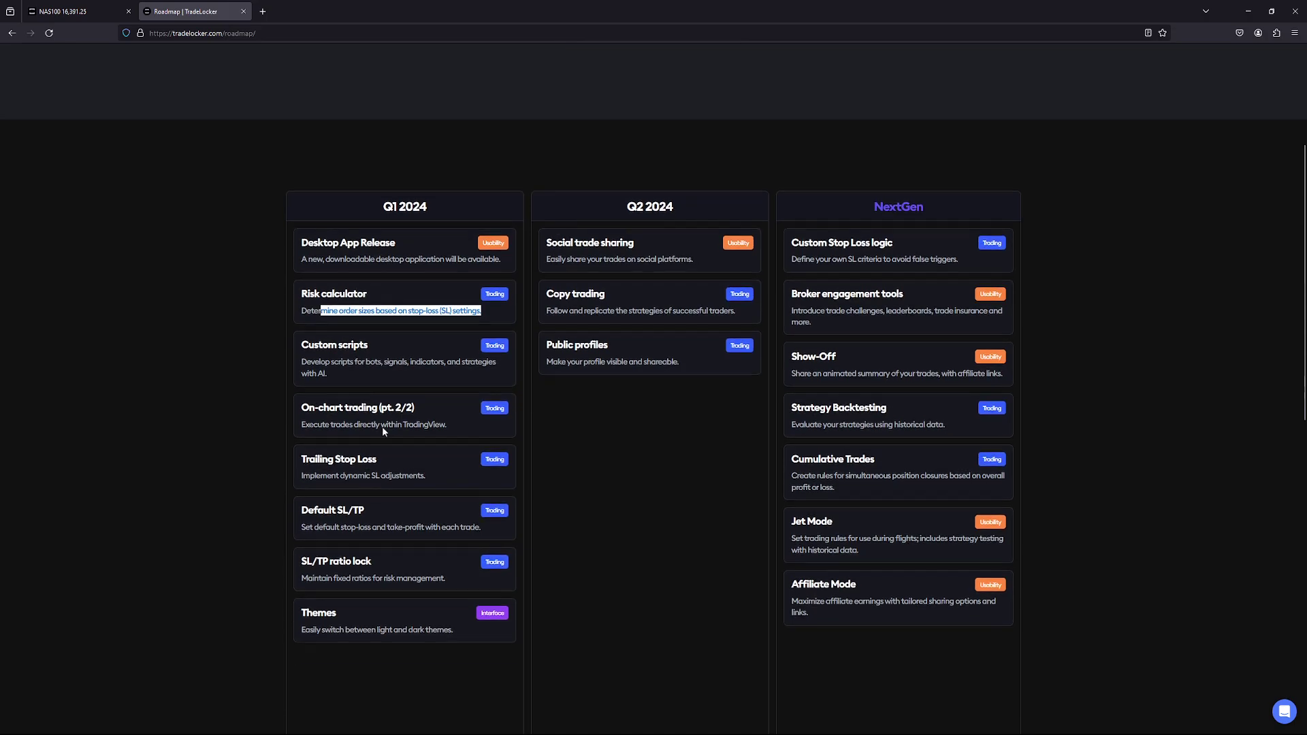
left_click_drag(376, 431, 299, 433)
left_click_drag(420, 448, 307, 428)
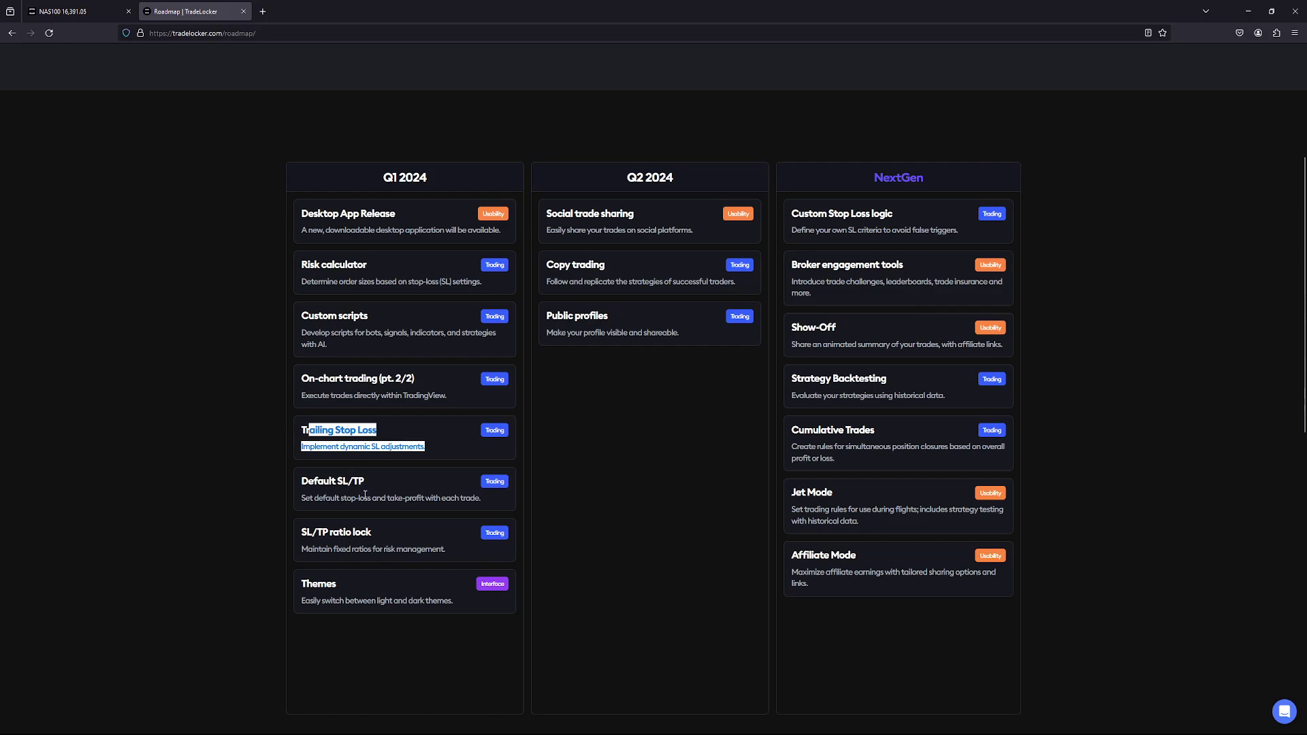
Expand the order panel, then skim the roadmap's Default SL/TP, ratio lock and Themes cards.
key("ctrl+shift+Tab")
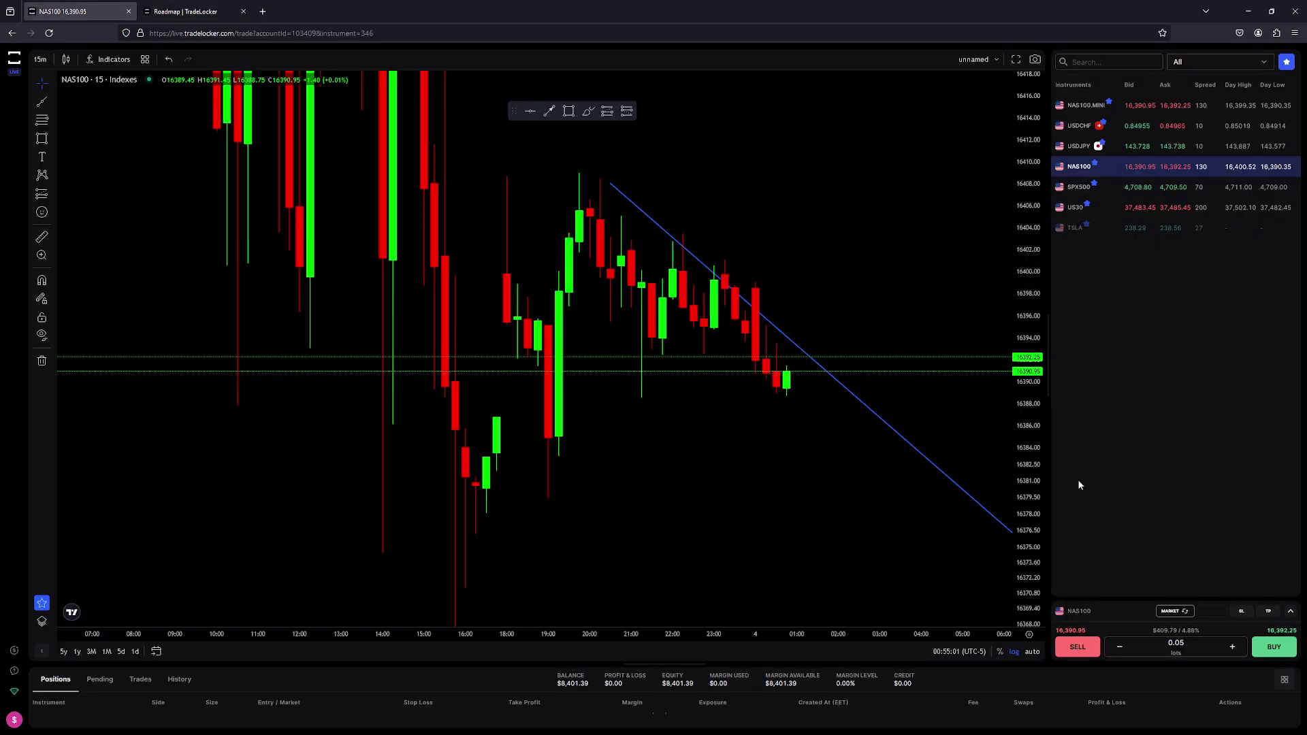
left_click(1290, 611)
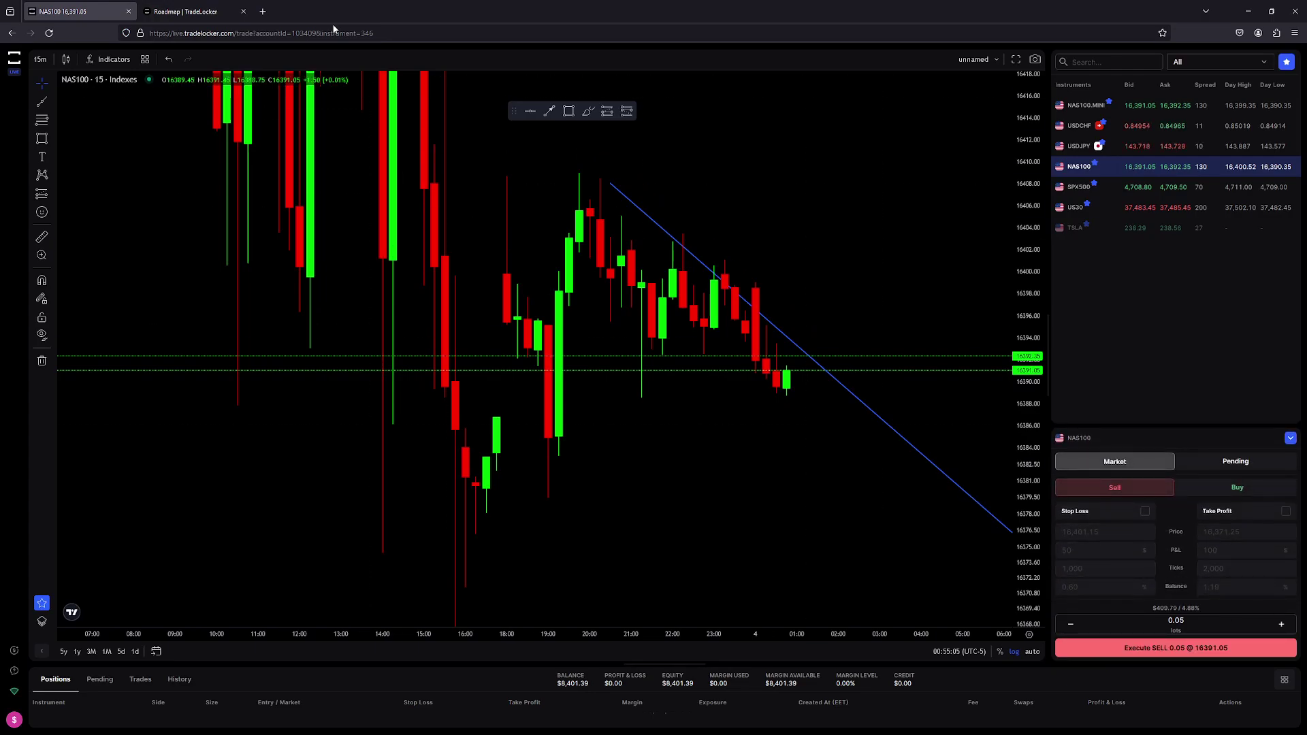
left_click(226, 11)
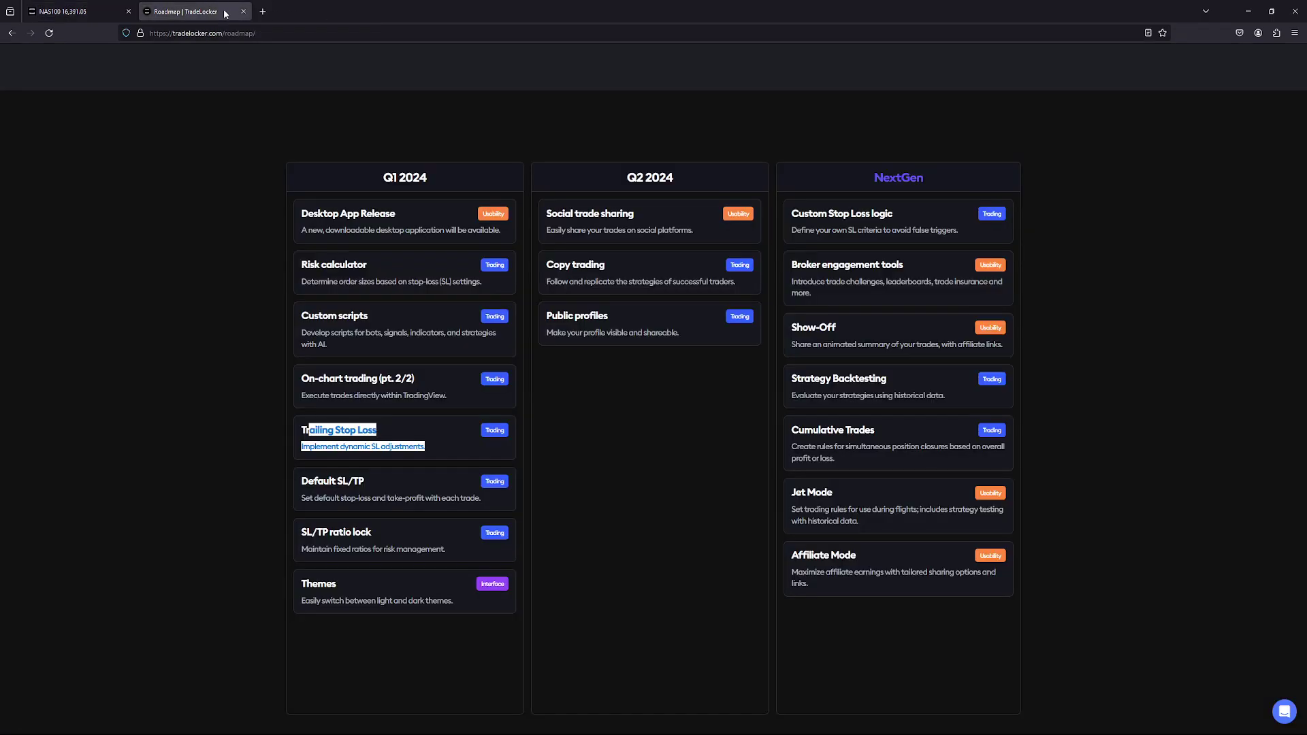
triple_click(400, 485)
scroll(379, 496, "down", 1)
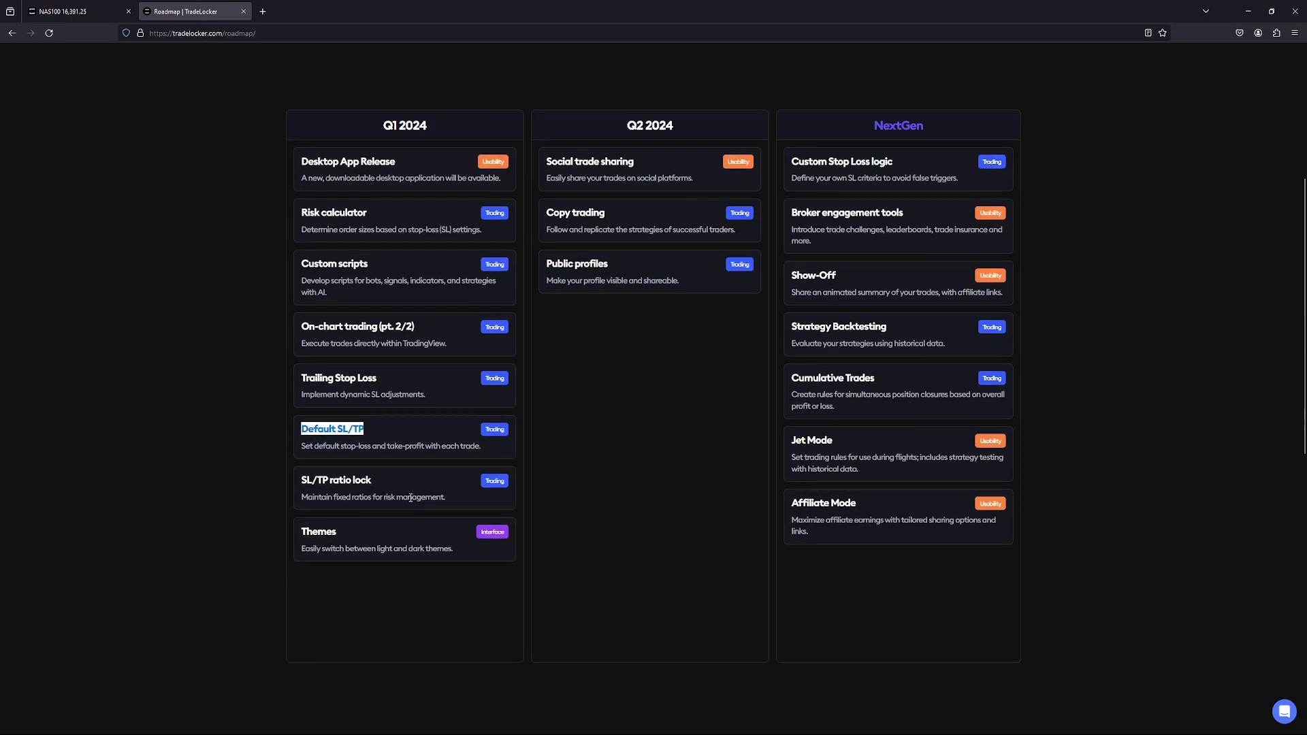
left_click_drag(448, 504, 308, 478)
left_click(391, 497)
left_click_drag(454, 549, 317, 532)
left_click(68, 12)
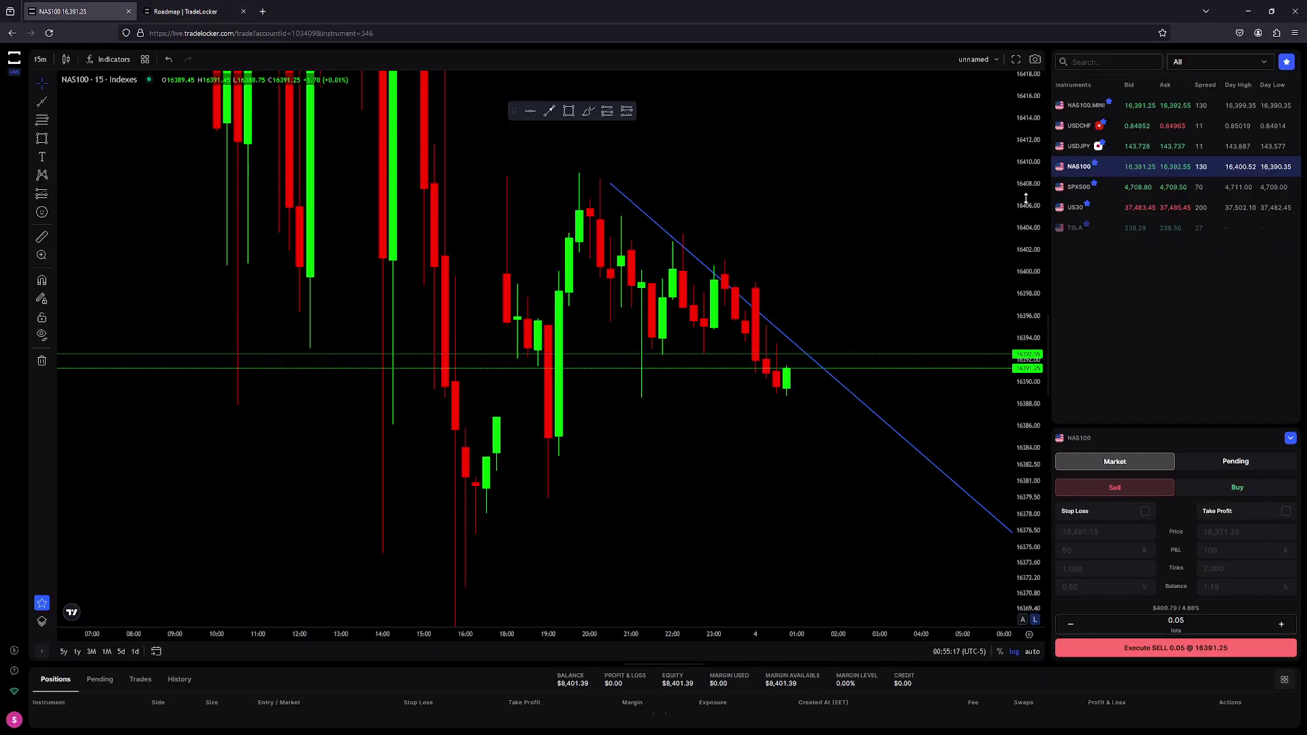
left_click_drag(857, 287, 720, 273)
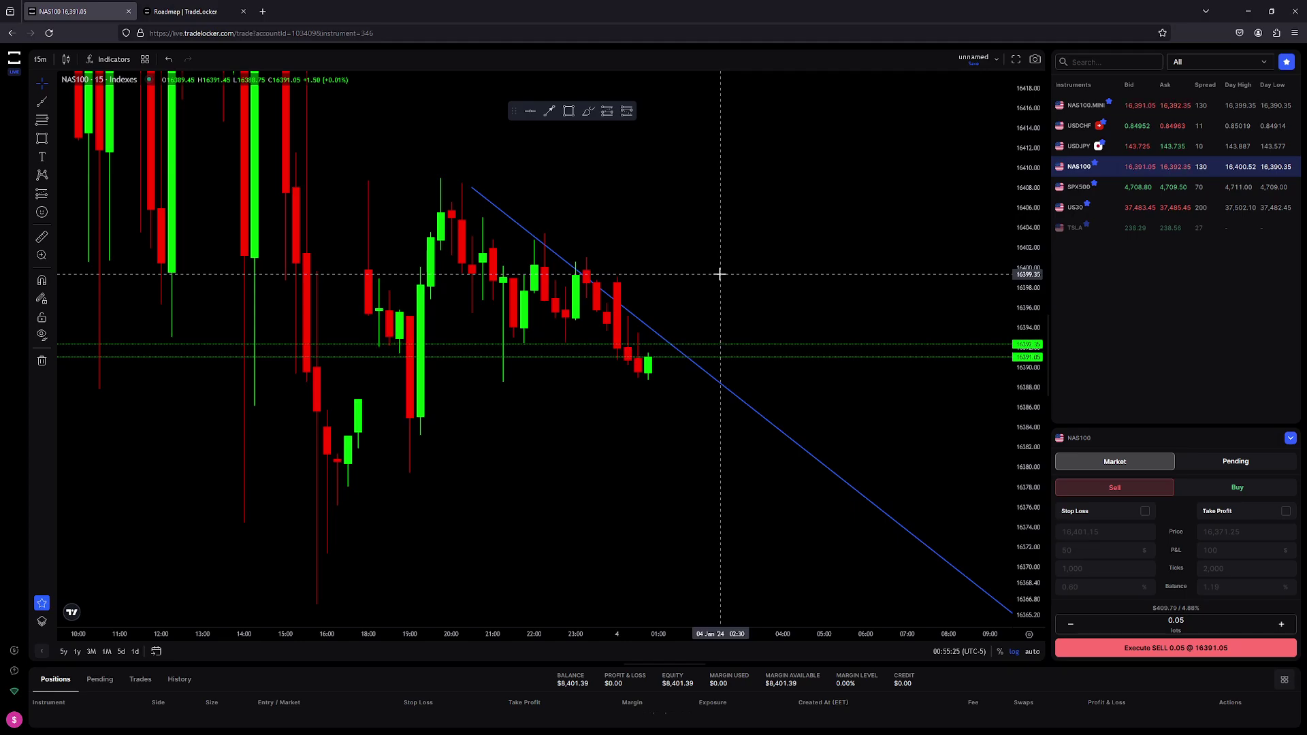
Highlight the roadmap's Copy trading heading, then view earlier 3 Jan NAS100 candles.
left_click(186, 12)
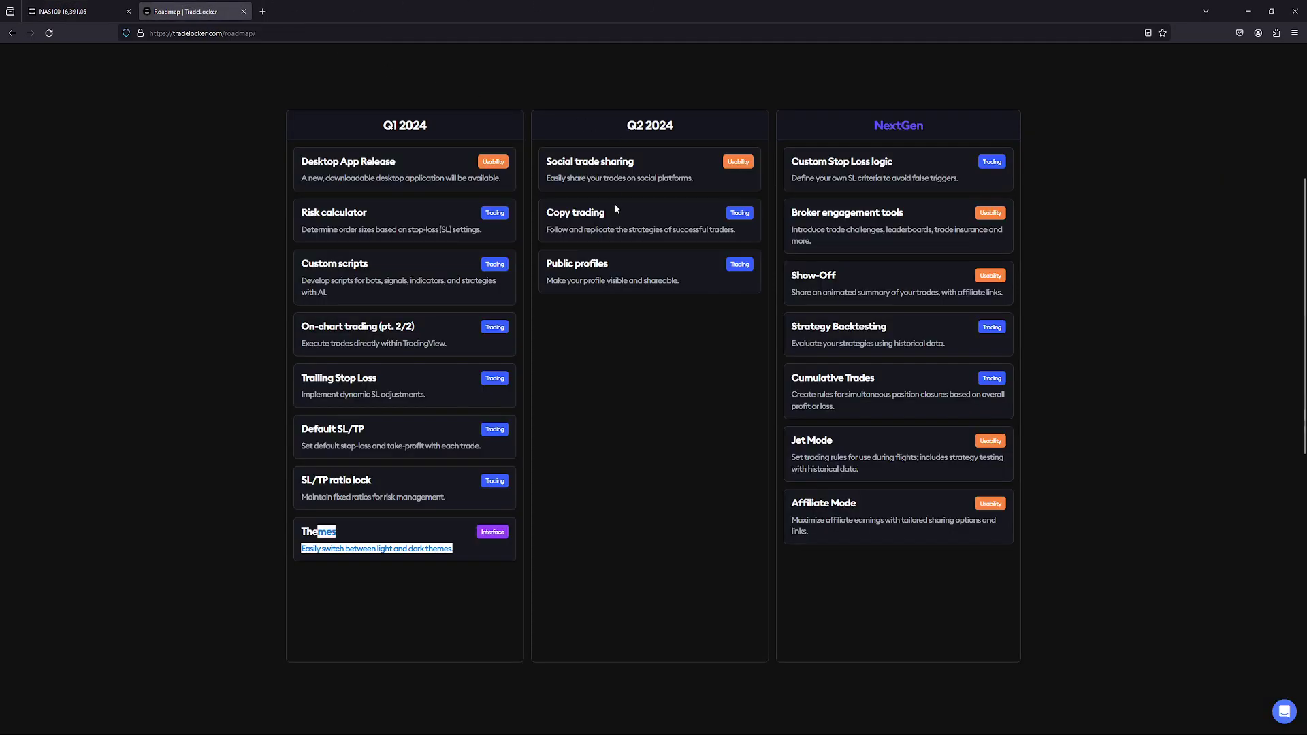
left_click_drag(611, 214, 548, 213)
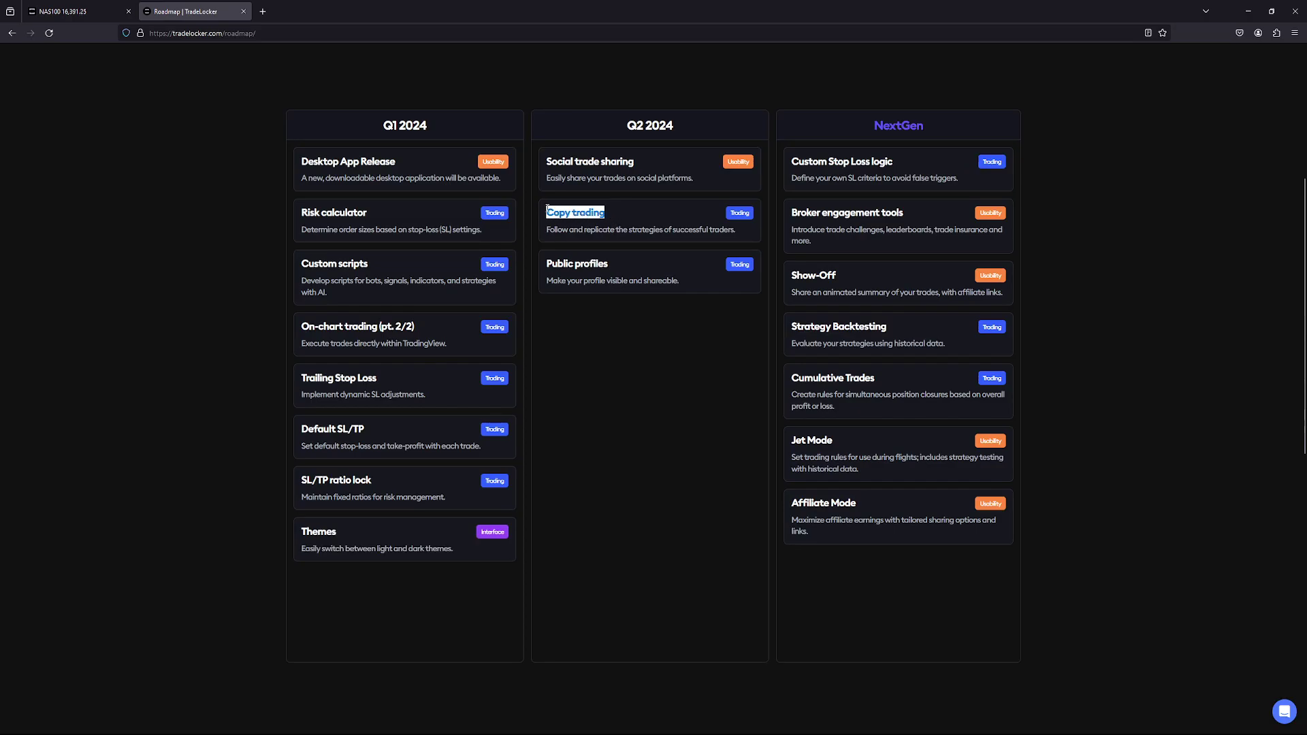
left_click(569, 232)
left_click(69, 11)
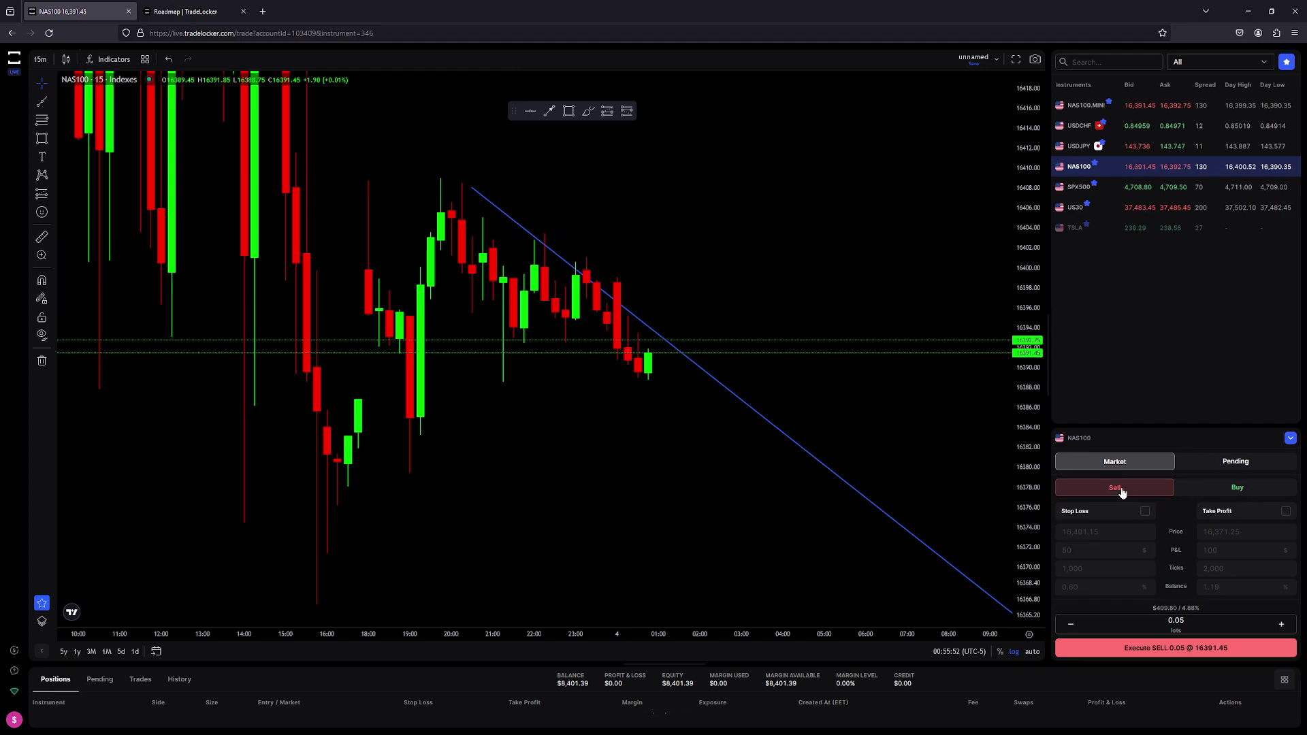
left_click(198, 11)
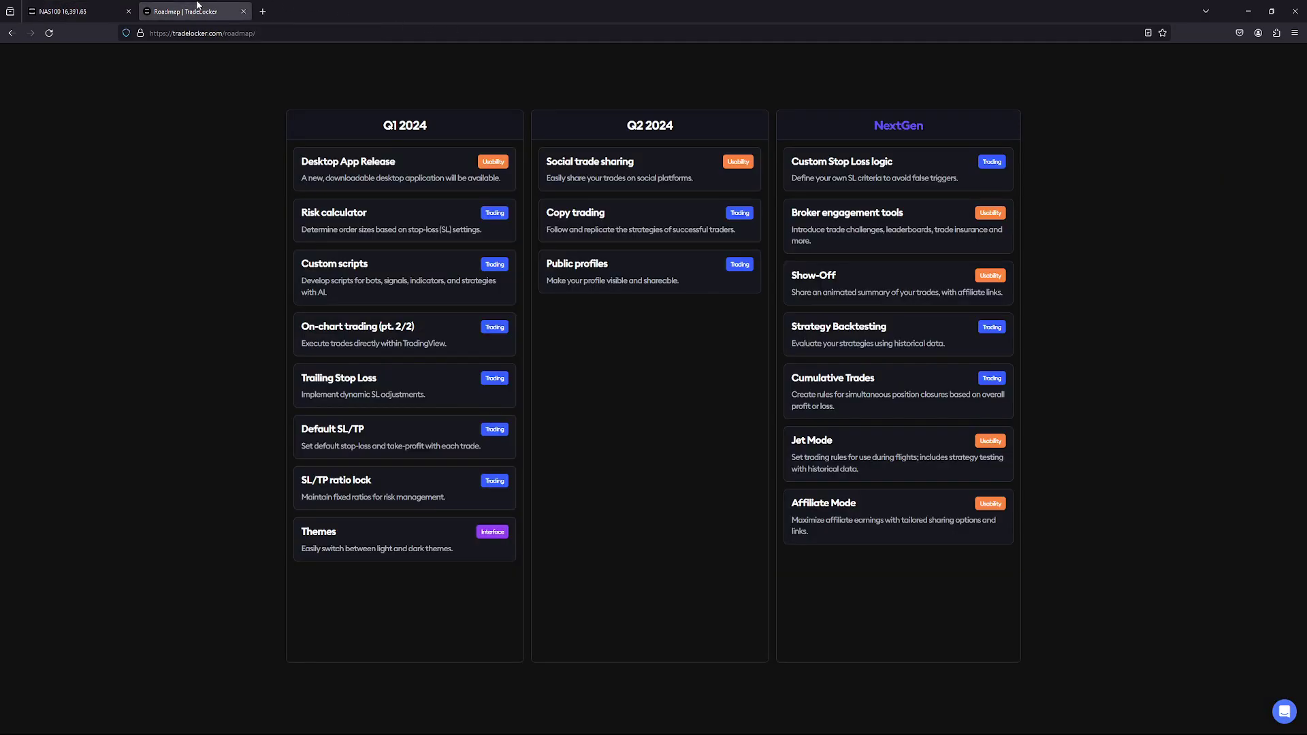
triple_click(547, 215)
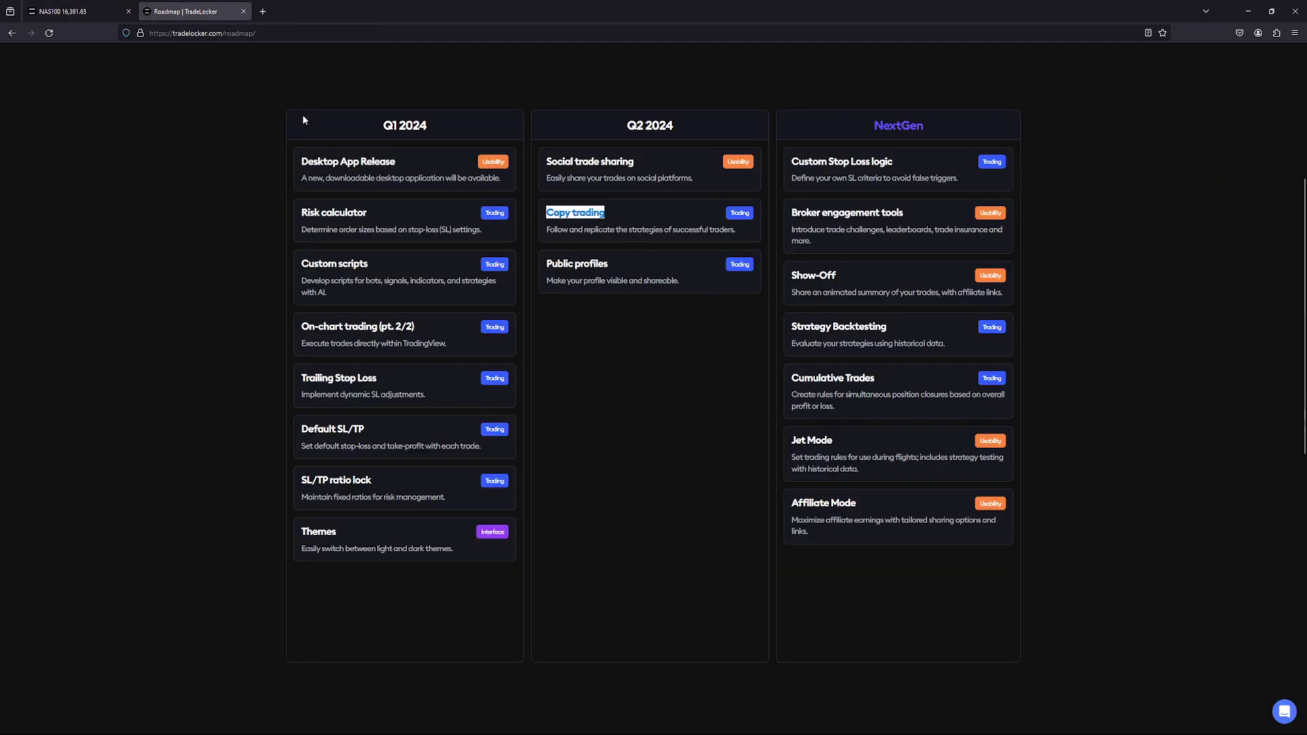
left_click(92, 12)
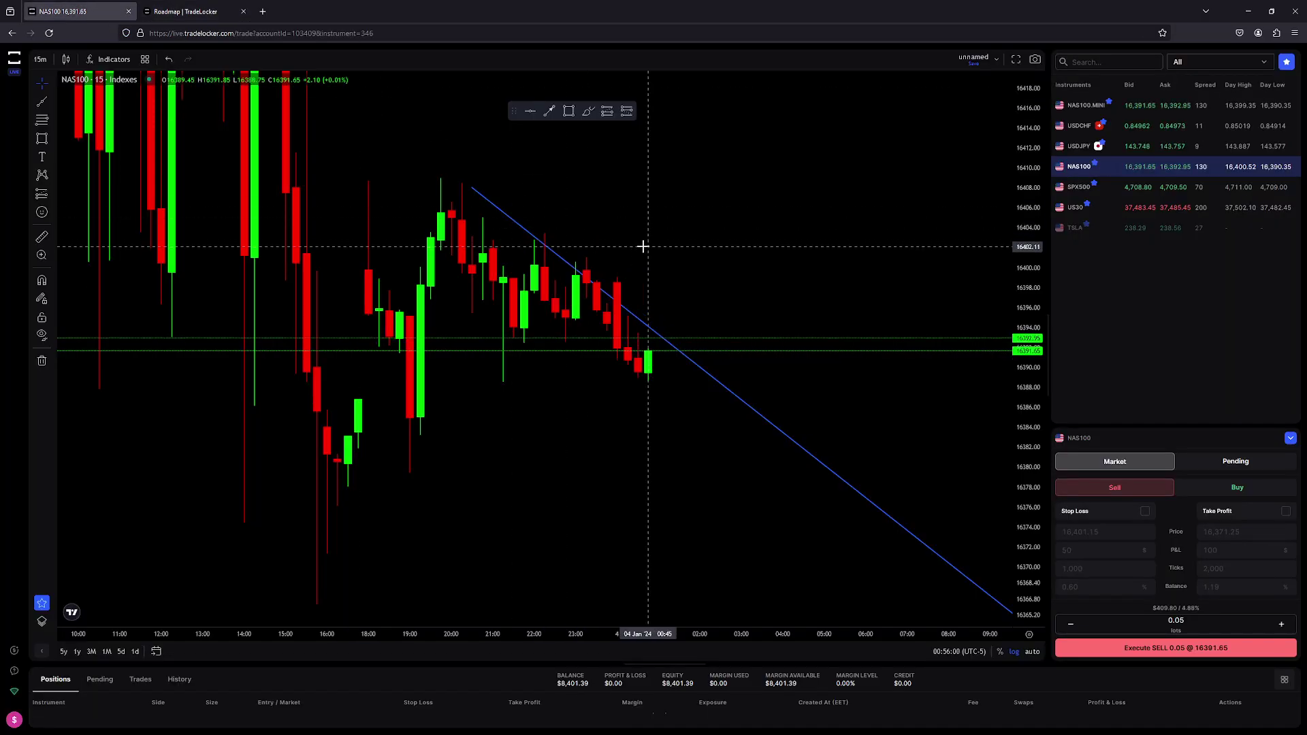
left_click_drag(648, 374, 875, 302)
Switch the chart to US30 and navigate to the 02 Jan candles.
left_click(1075, 209)
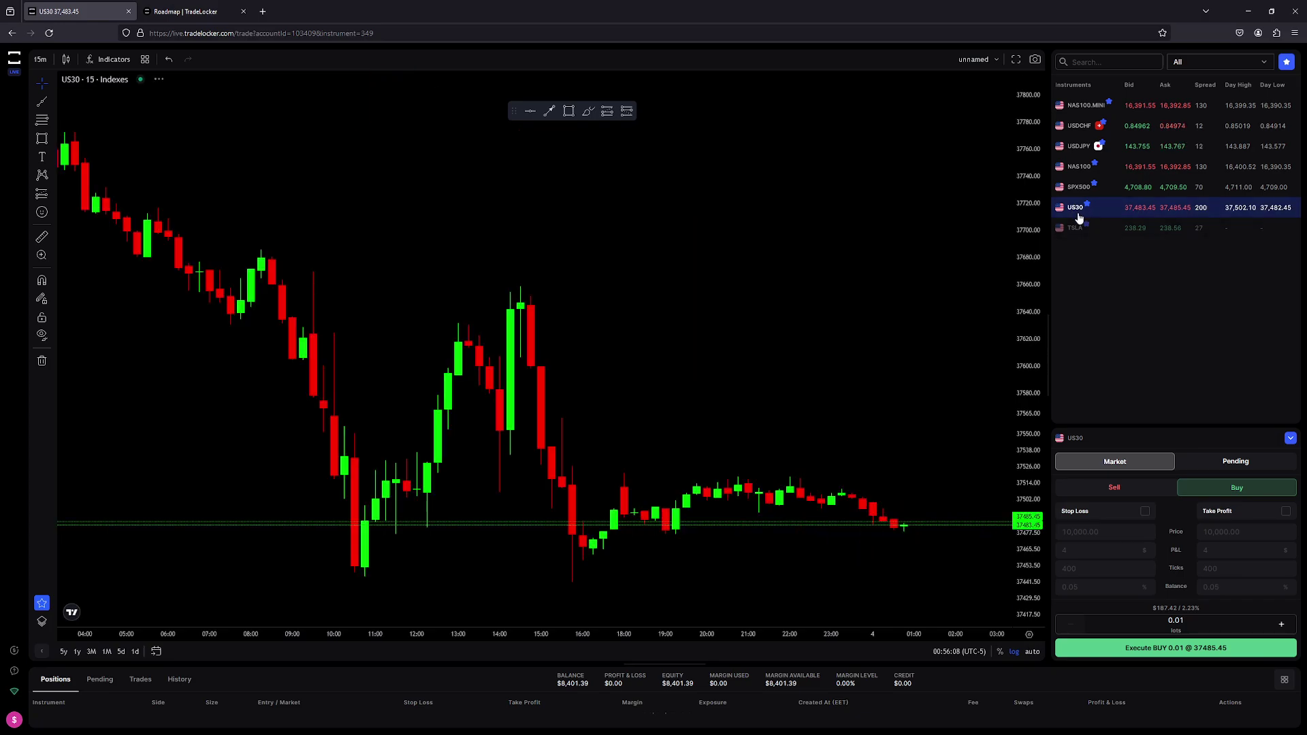
left_click_drag(388, 394, 776, 399)
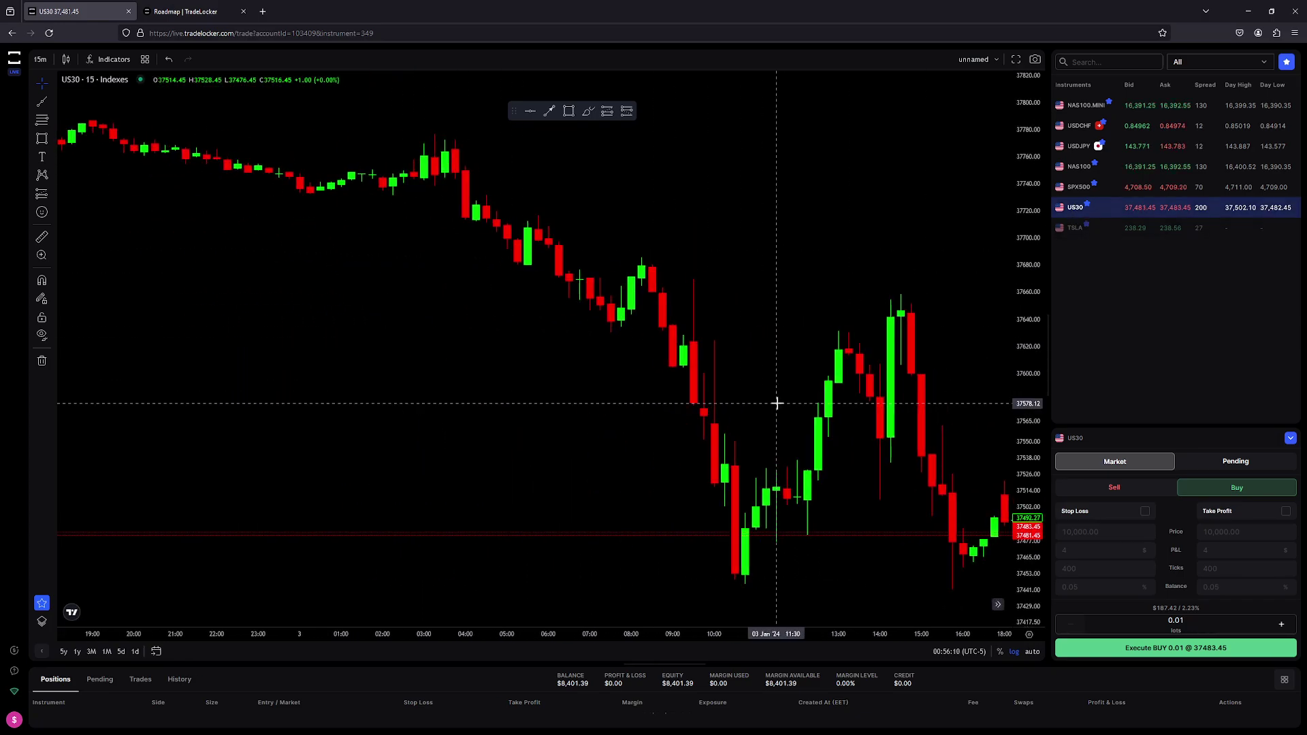
scroll(735, 289, "up", 3)
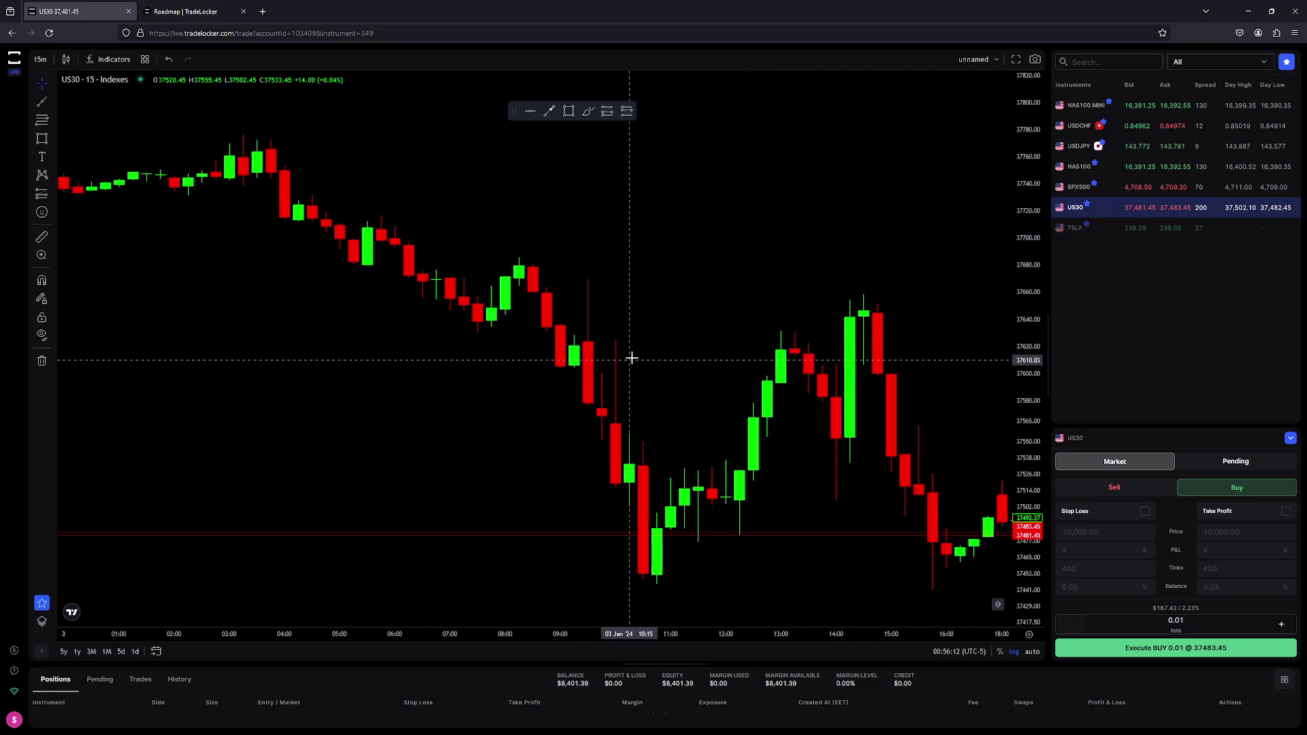
left_click_drag(692, 300, 828, 502)
left_click_drag(491, 429, 631, 409)
scroll(632, 409, "up", 3)
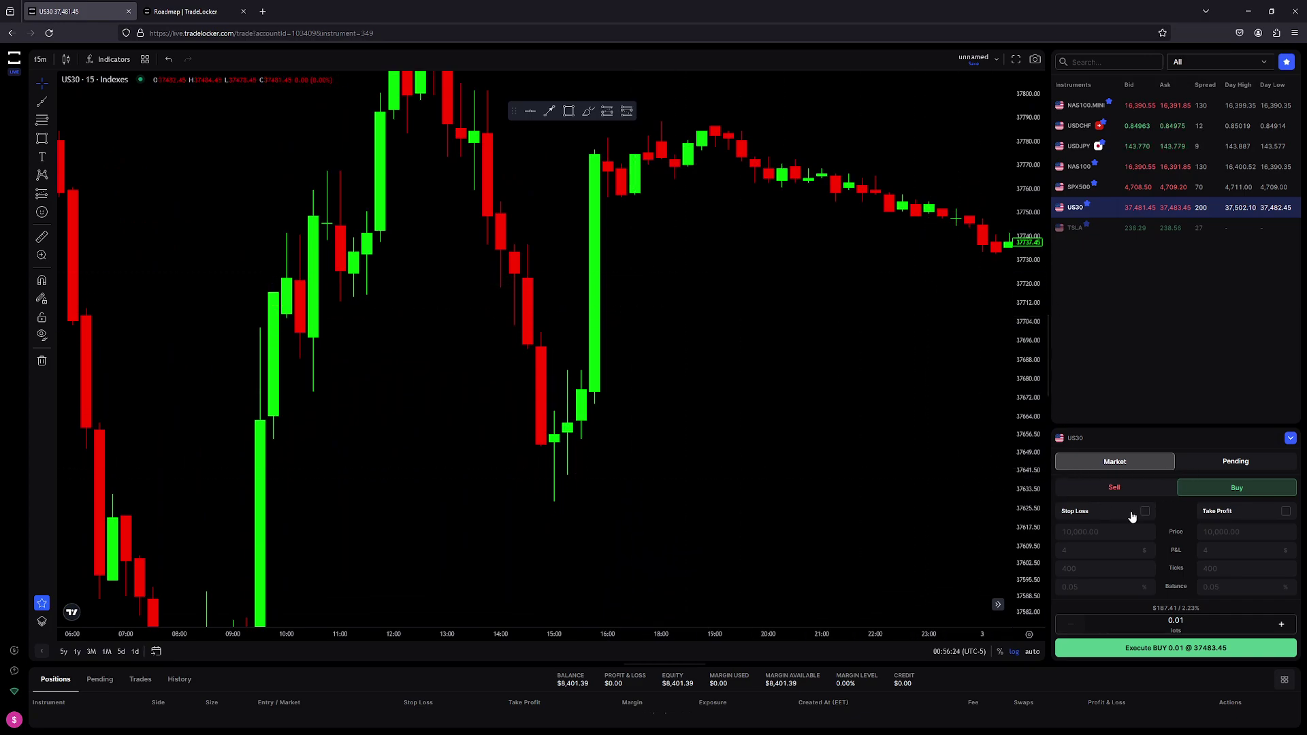
Draw a horizontal line at the 37675.59 price level.
left_click(532, 113)
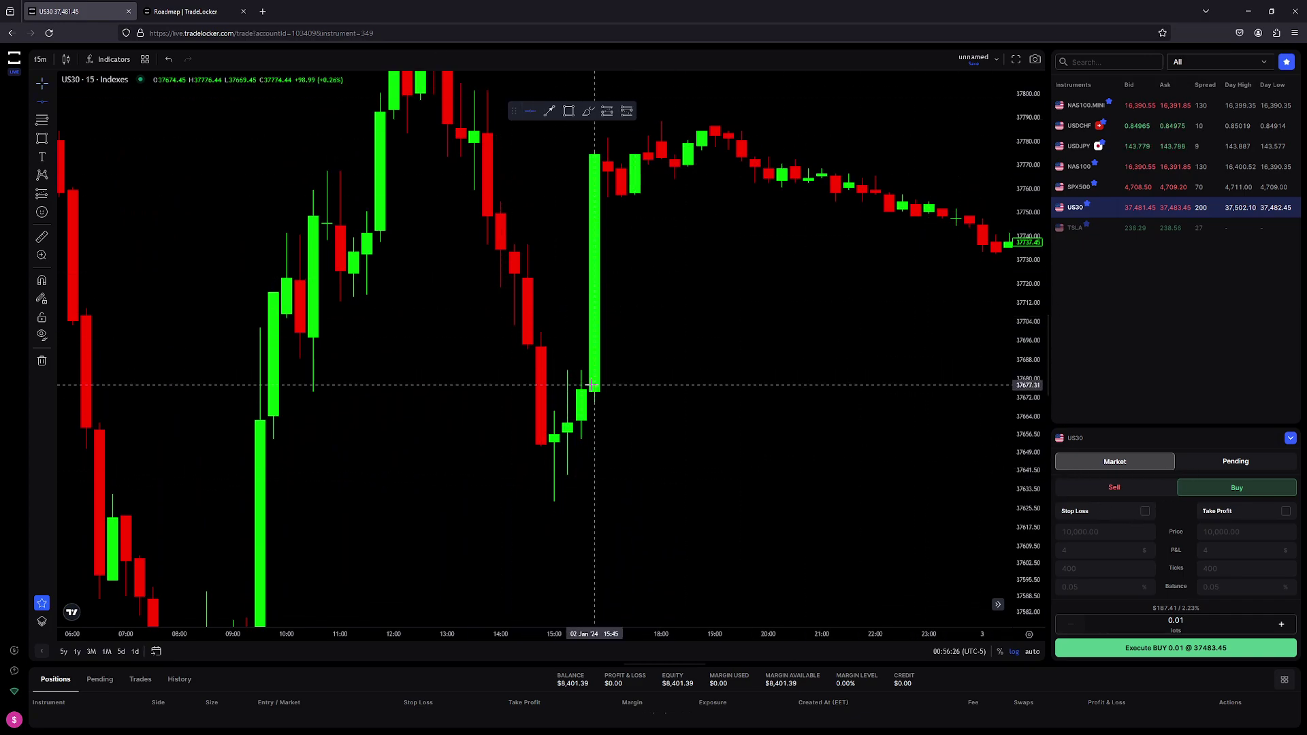
left_click(595, 388)
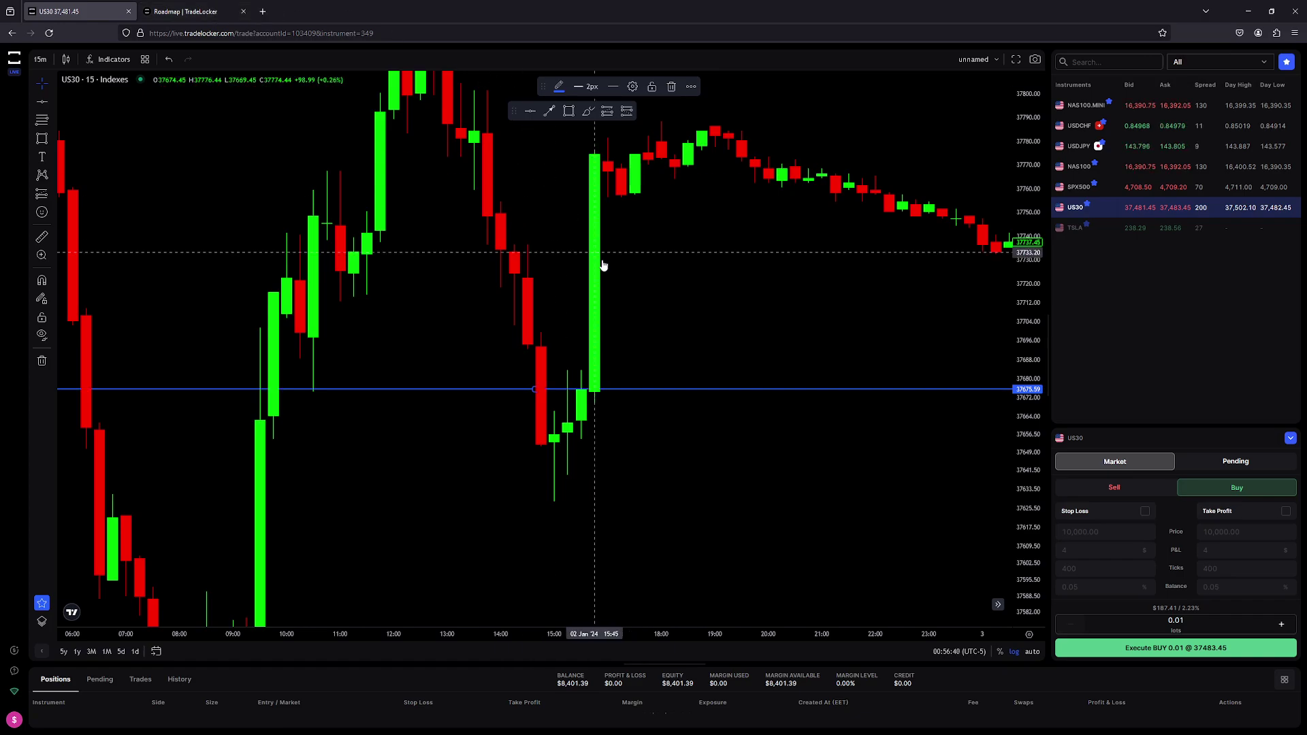
scroll(653, 293, "right", 3)
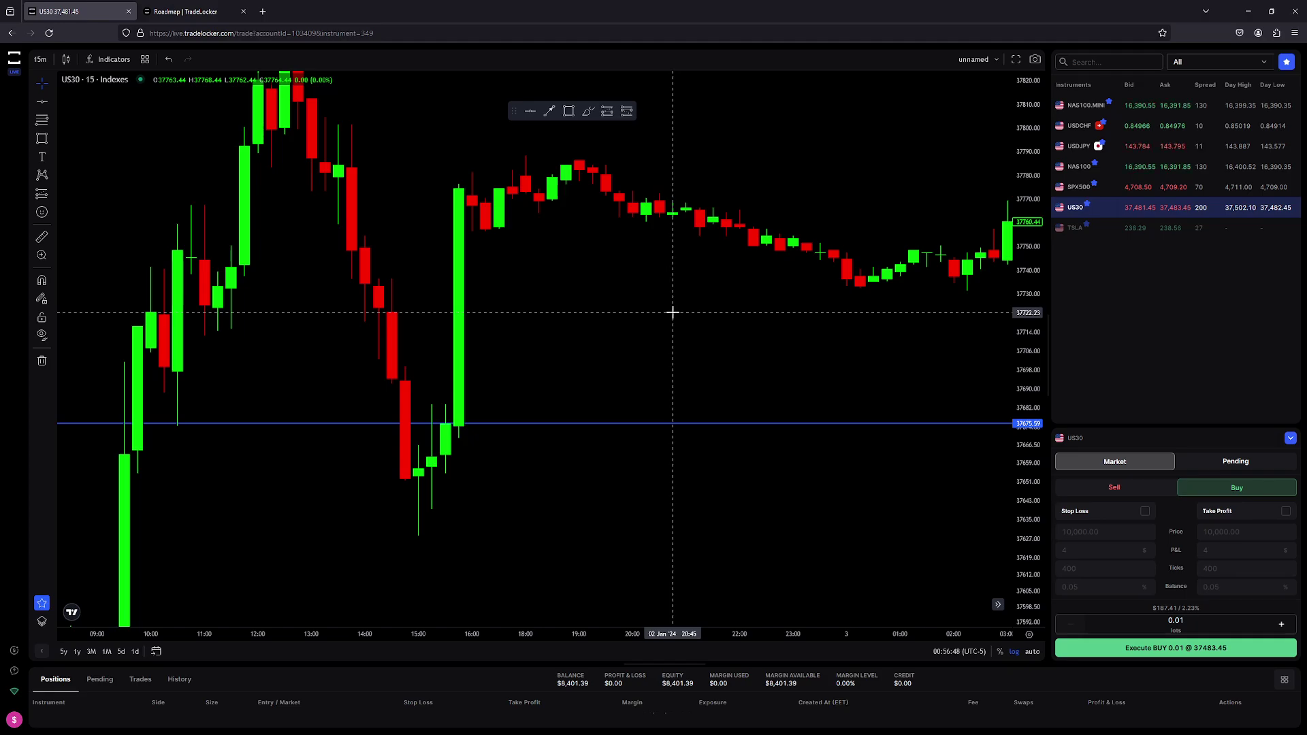
On the roadmap page, highlight the Public profiles, Custom Stop Loss and Strategy Backtesting headings, then return to the top.
left_click(186, 15)
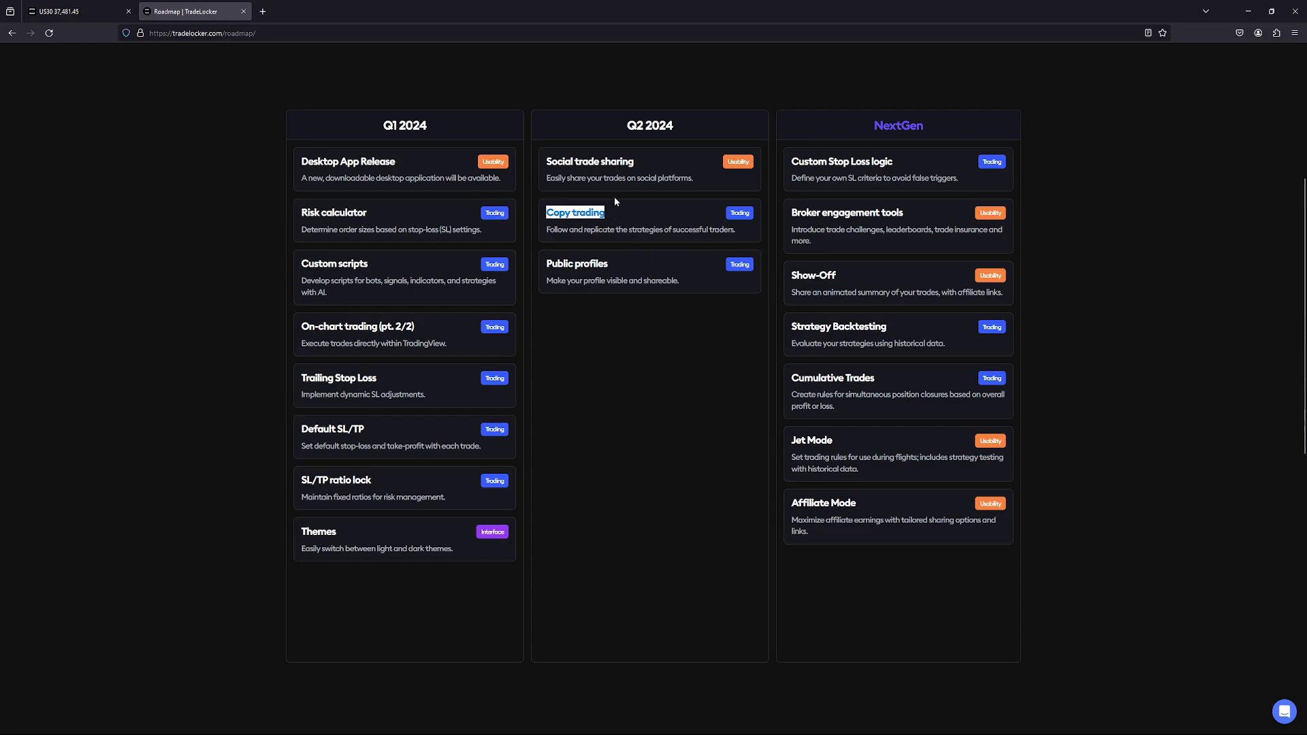
left_click_drag(608, 264, 545, 266)
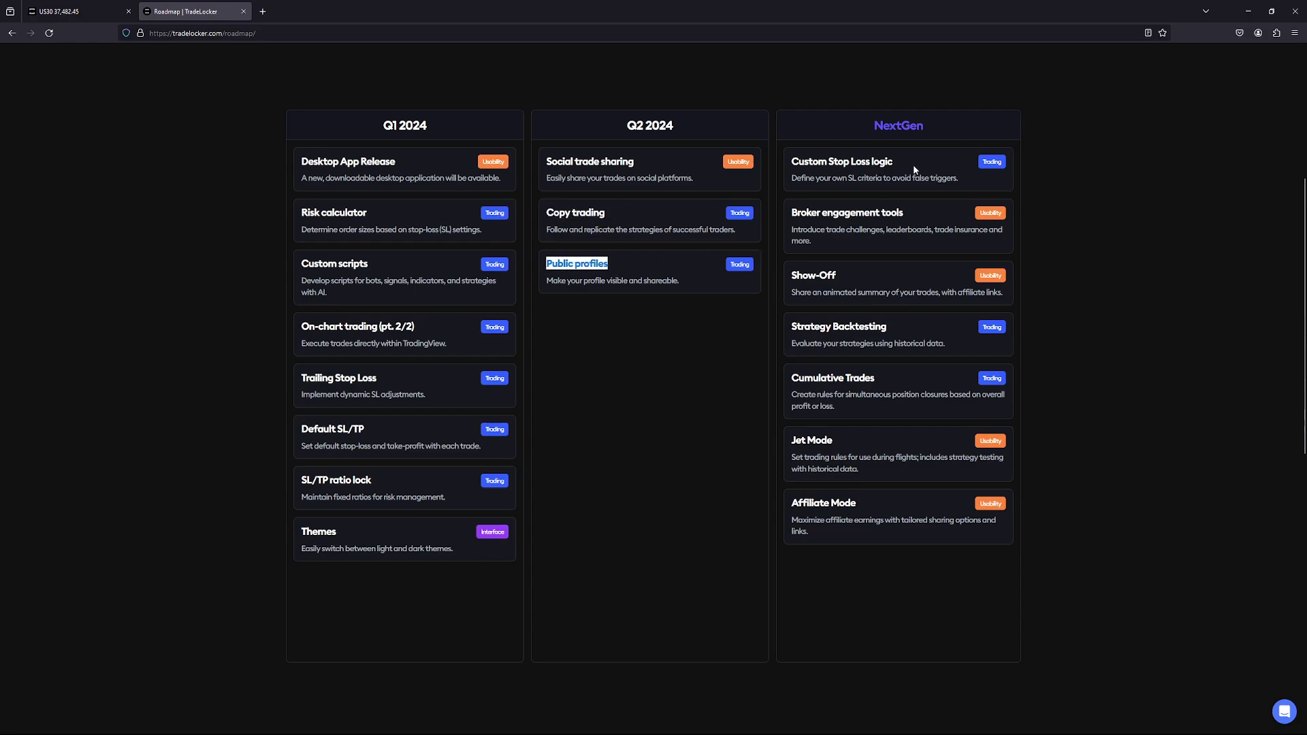
left_click_drag(913, 162, 794, 167)
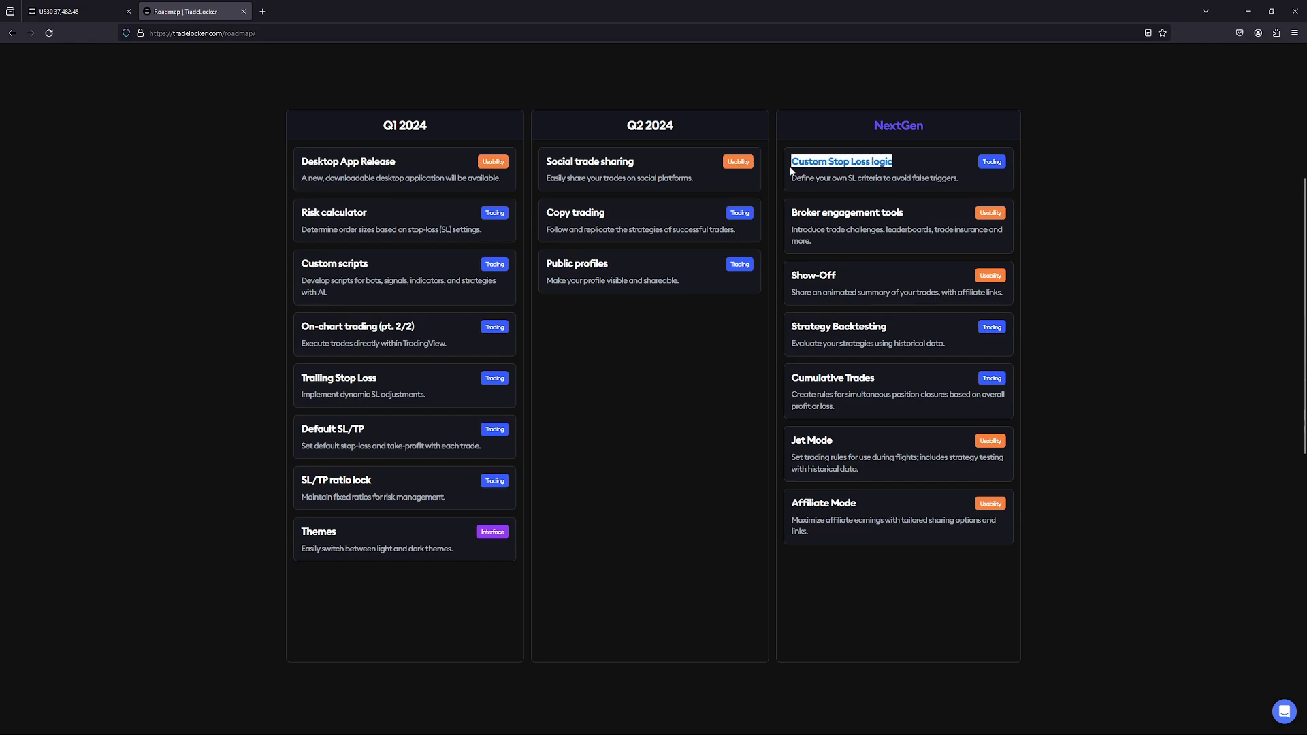
left_click_drag(846, 274, 789, 278)
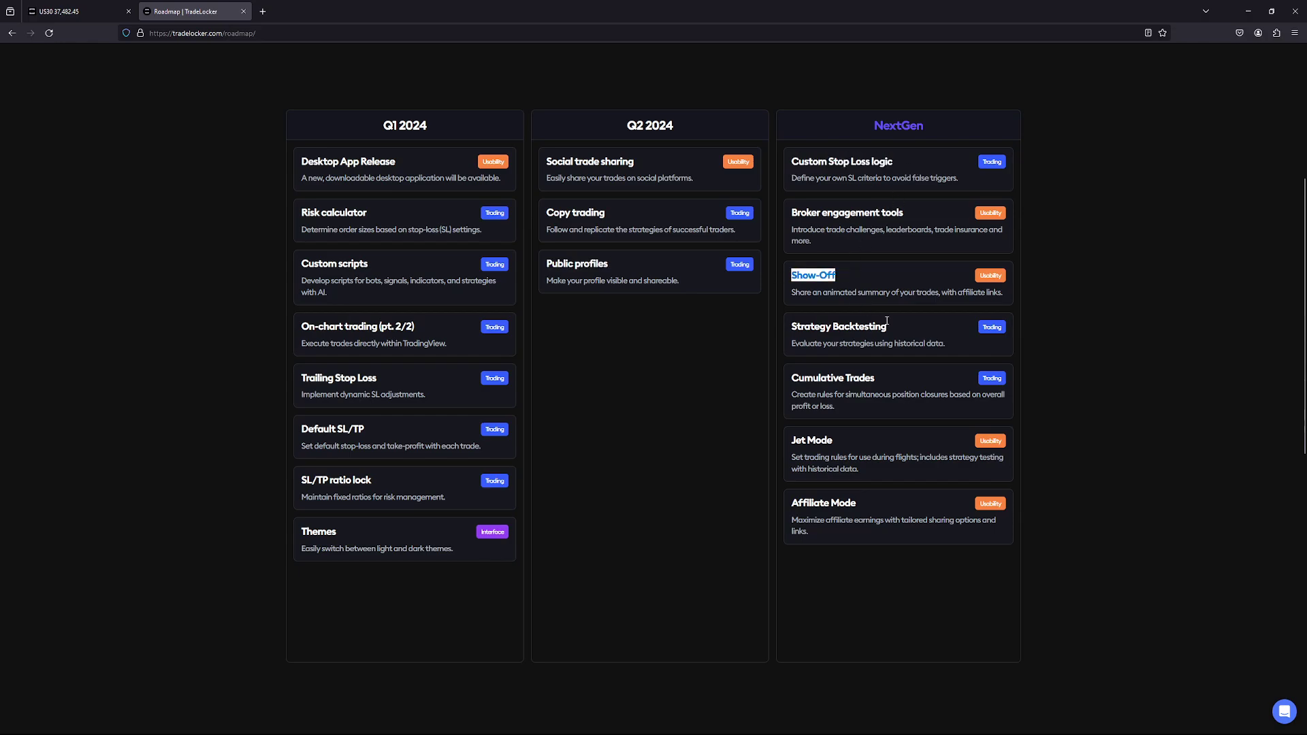
left_click_drag(888, 326, 790, 330)
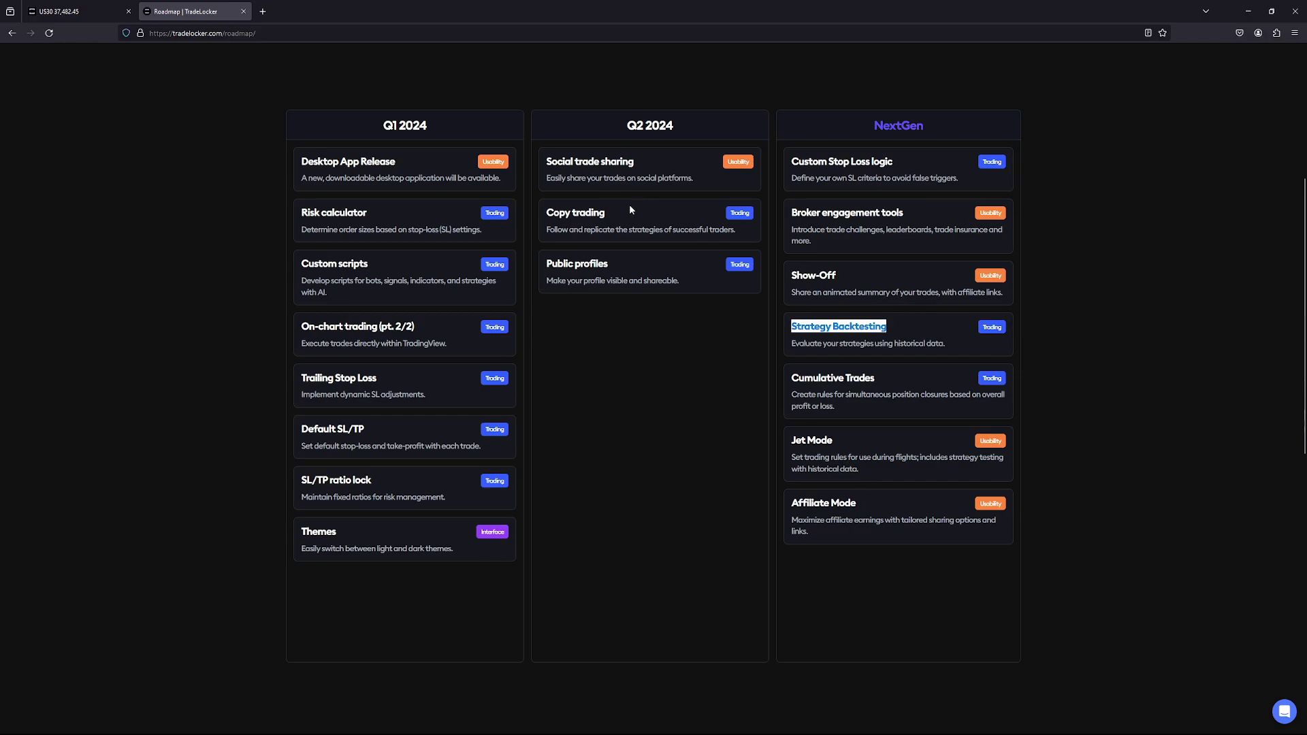
scroll(631, 205, "up", 5)
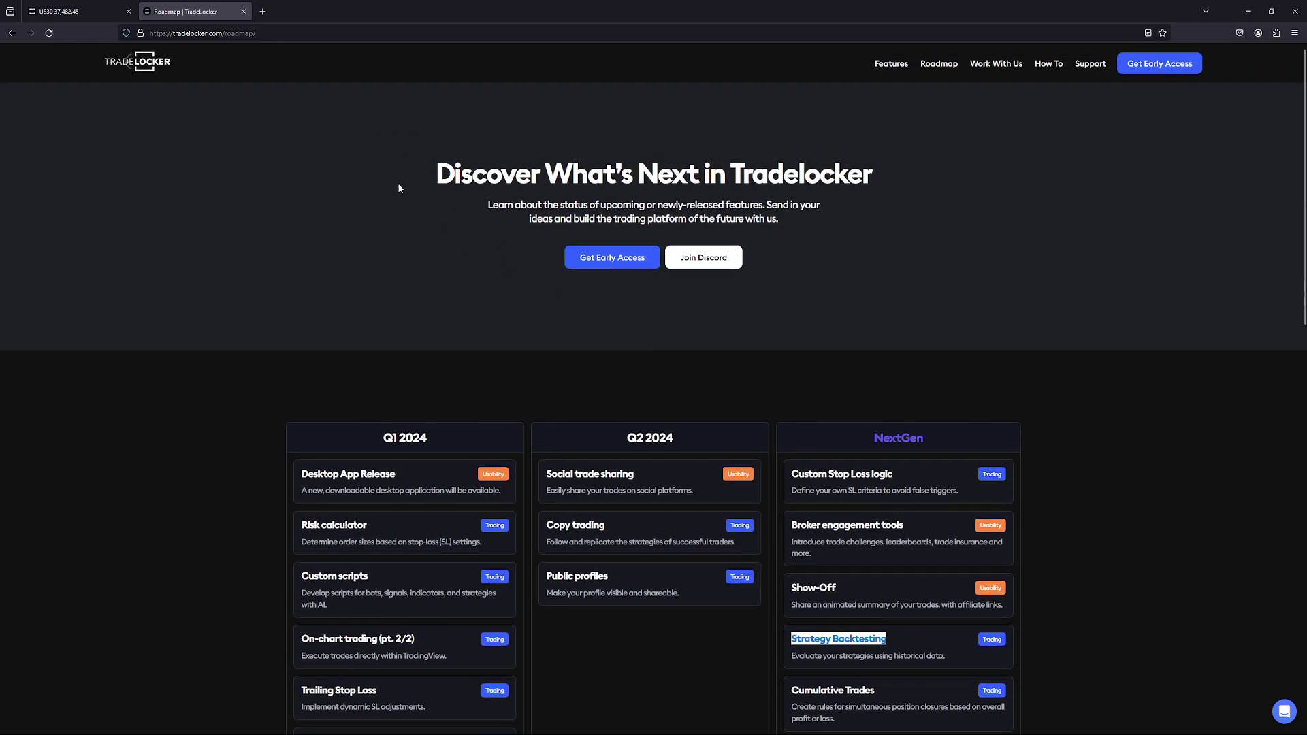
Back on the US30 chart, collapse the order form and expand the chart to fill the window.
left_click(75, 11)
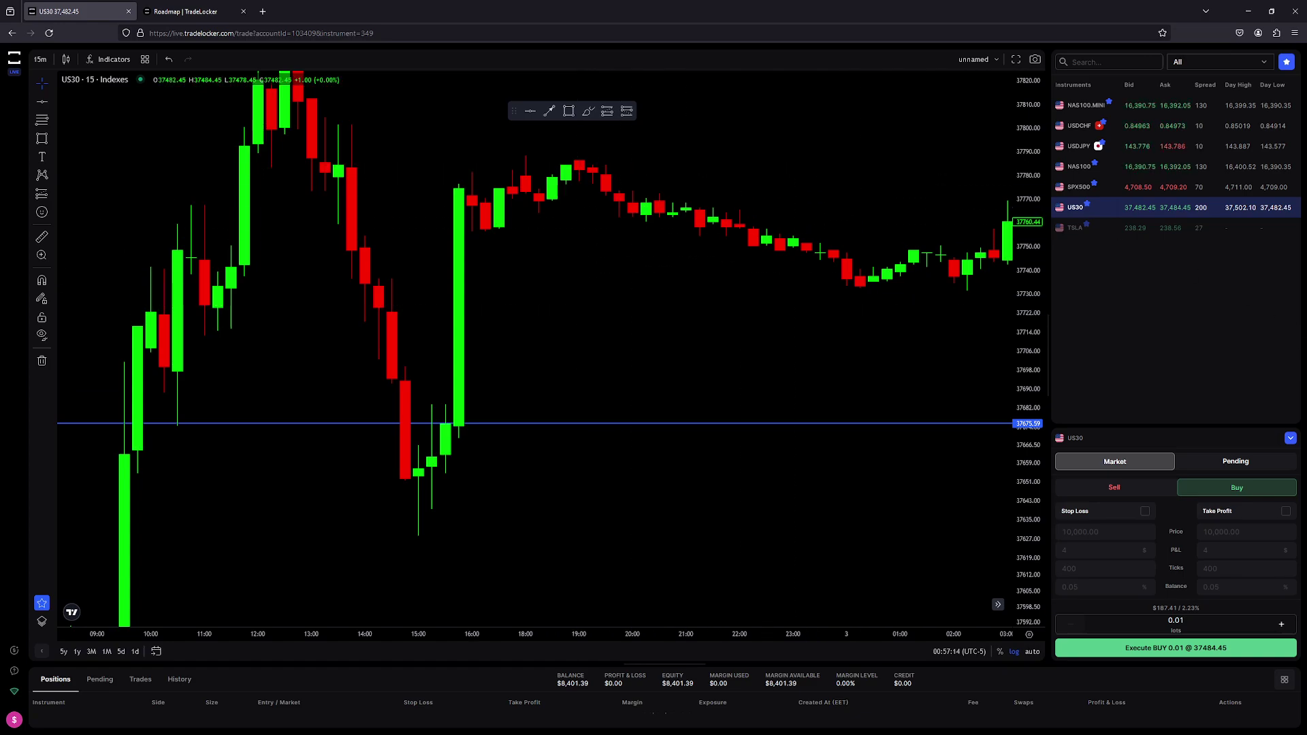
left_click(1290, 438)
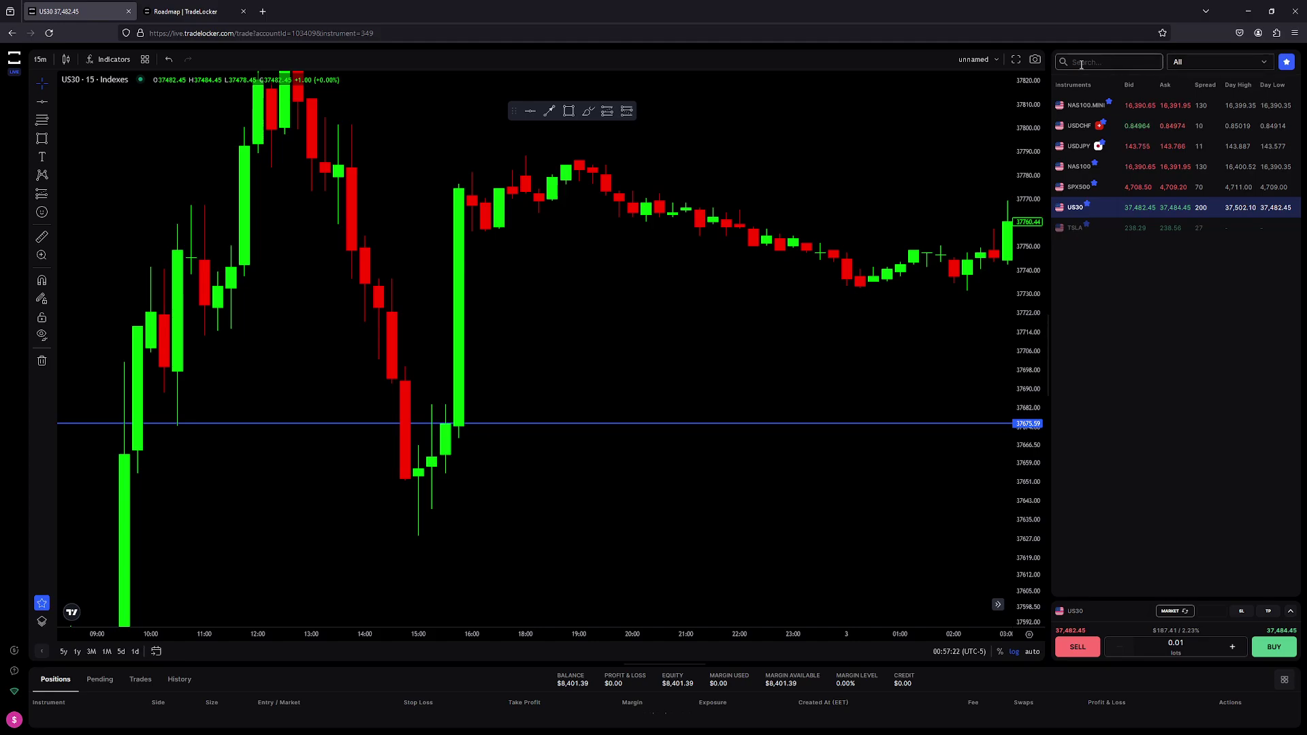
left_click(1015, 60)
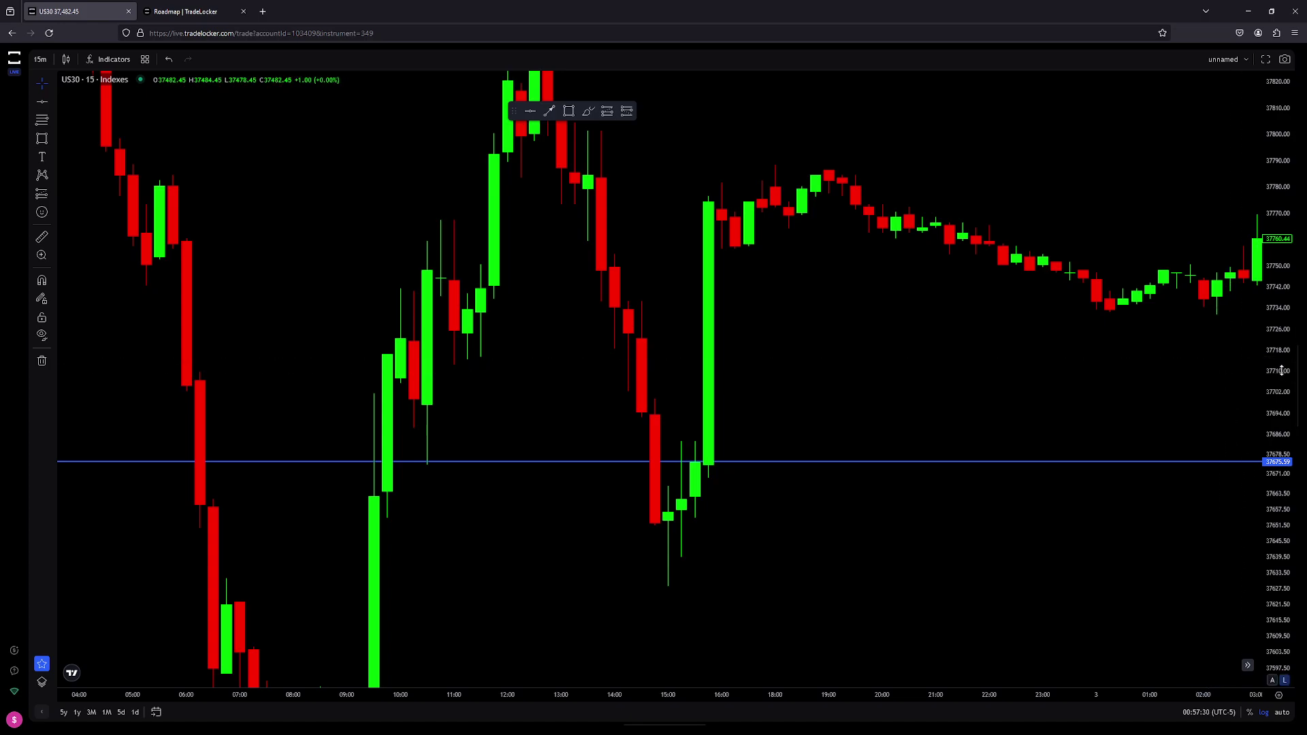
Restore the positions and watchlist panels and widen the watchlist to show Day High and Day Low.
left_click(1265, 59)
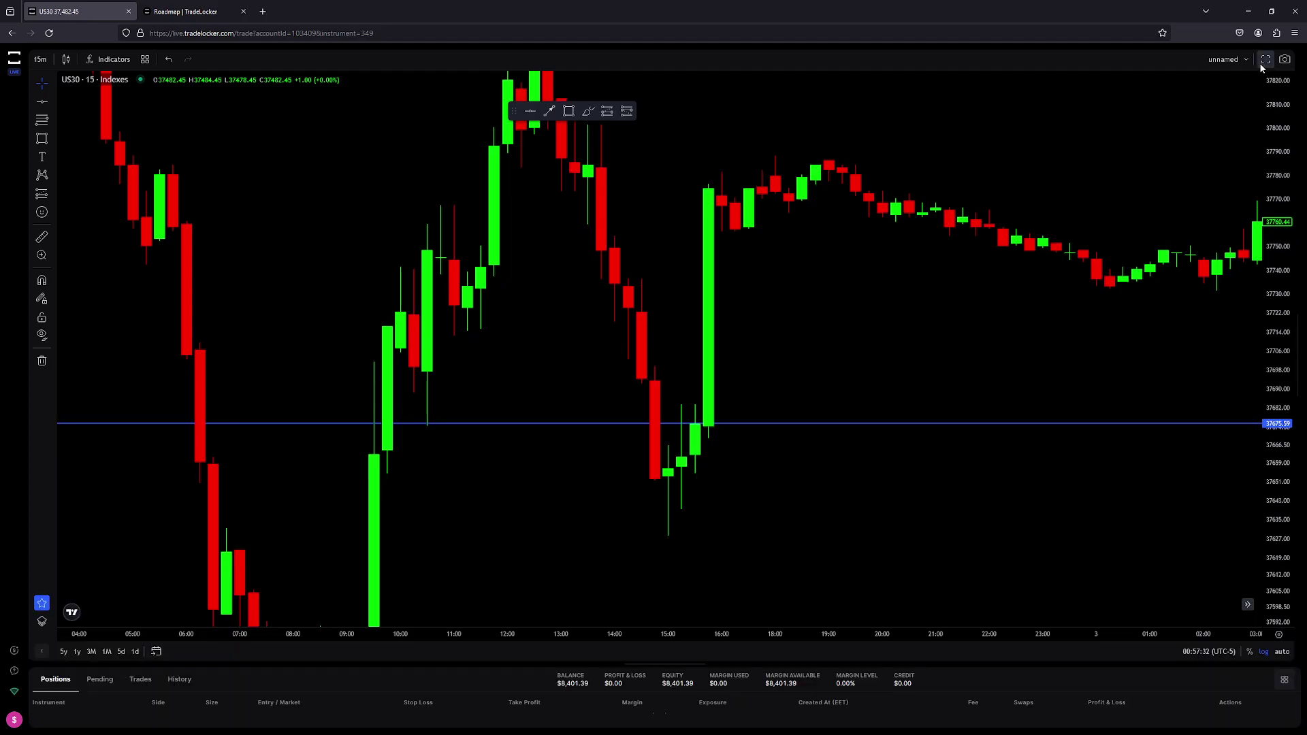
left_click(1298, 317)
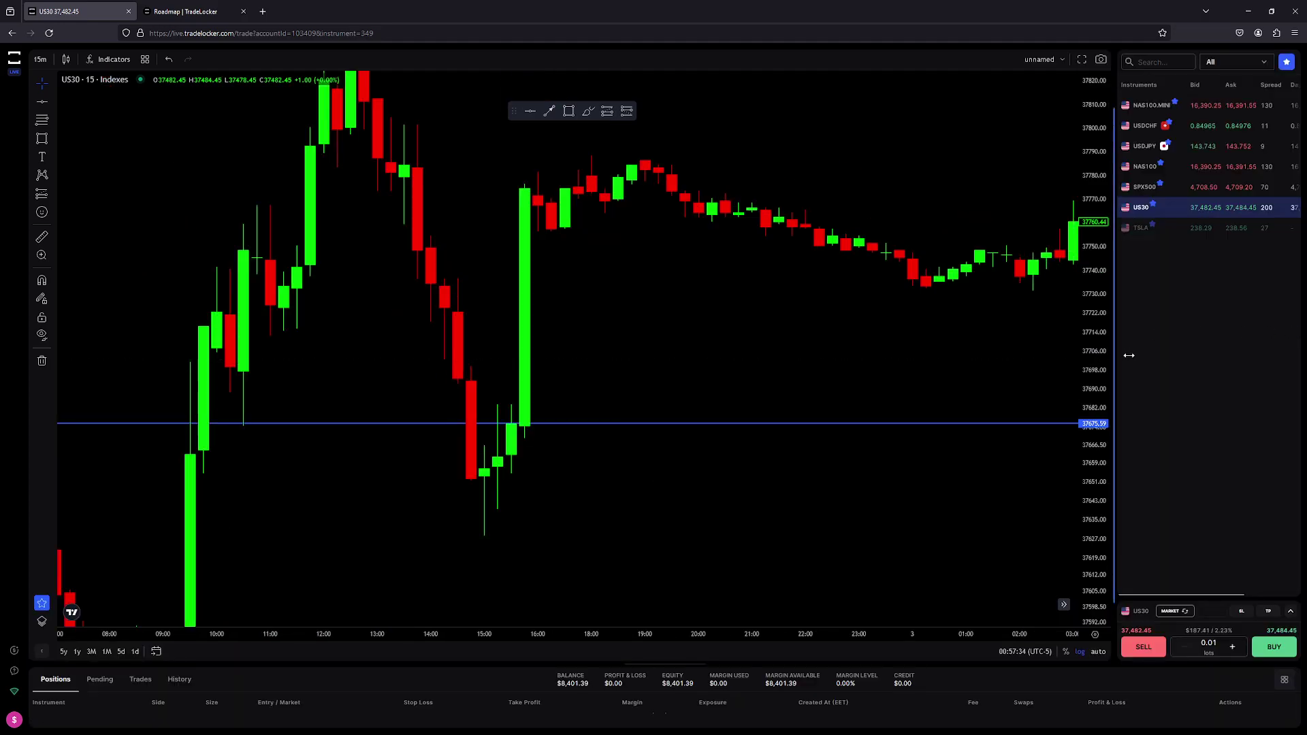
left_click_drag(1123, 376, 934, 462)
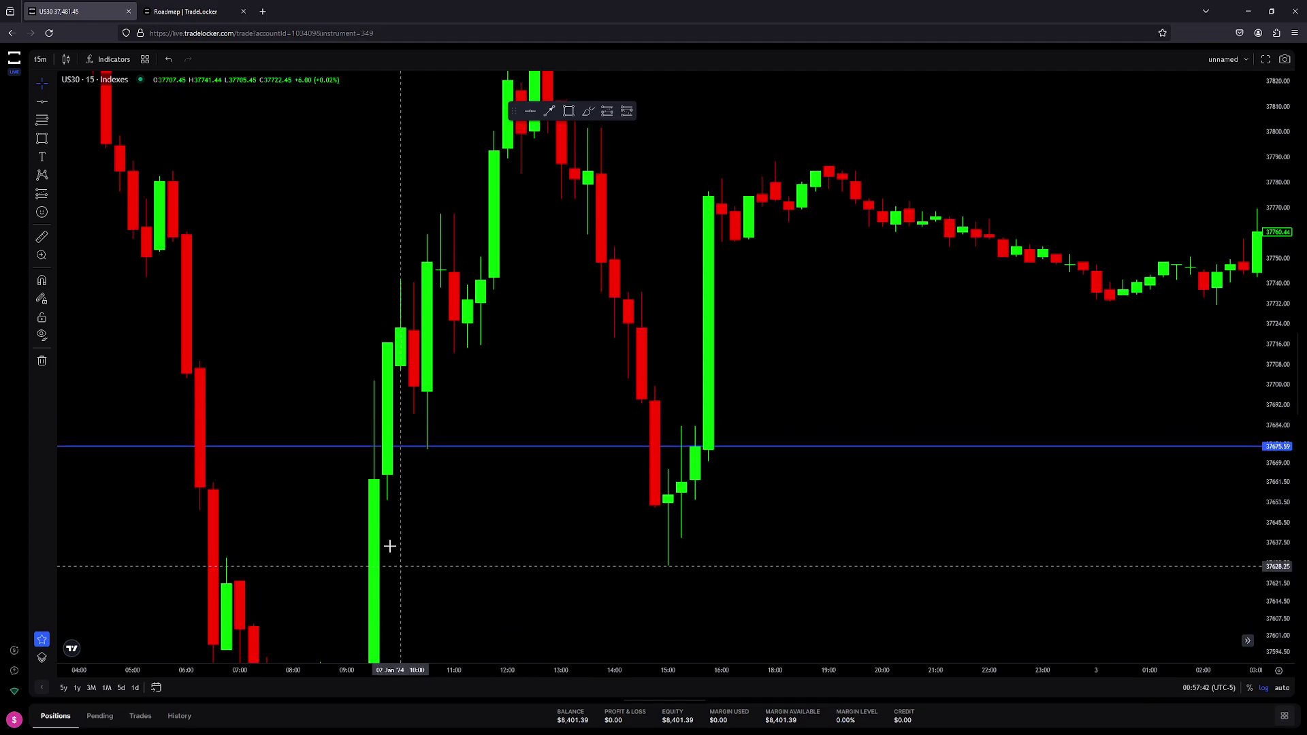
Pan the US30 chart to the latest candles and back to 02–03 Jan, then bring up the chart options menu.
left_click_drag(919, 429, 781, 429)
scroll(1133, 474, "down", 3)
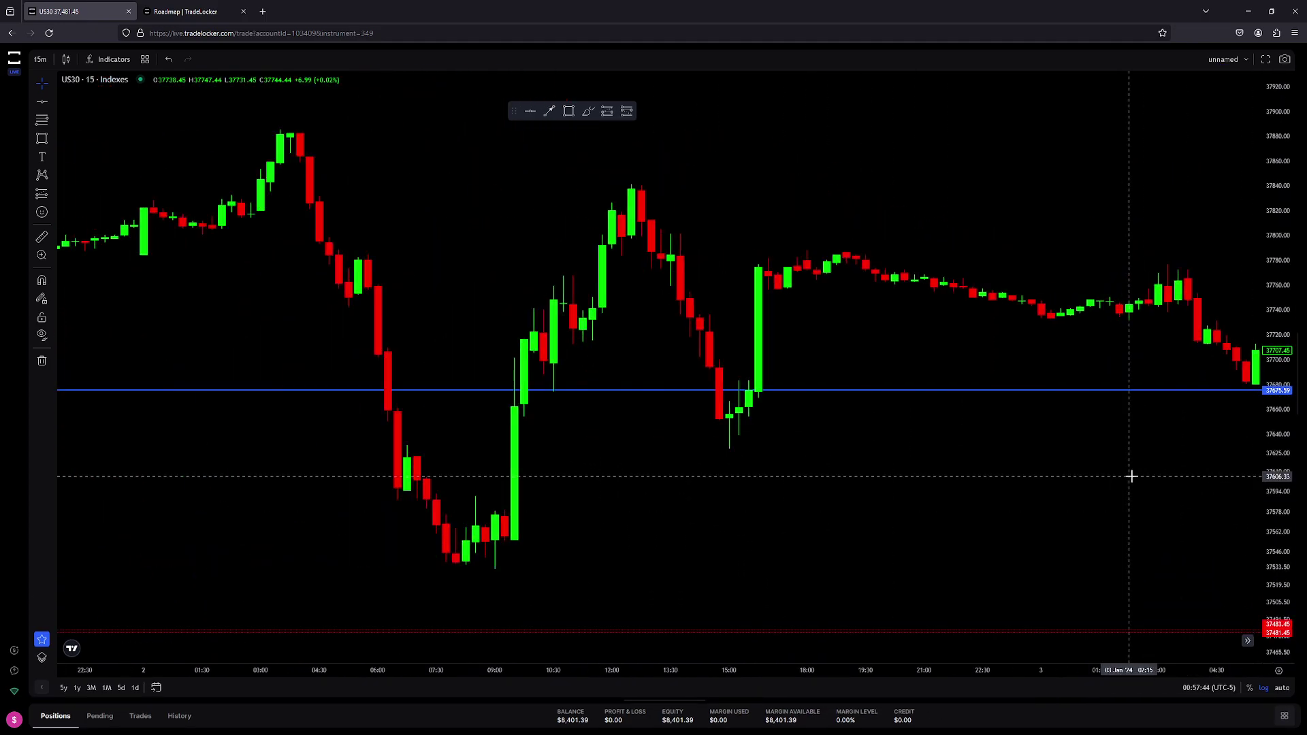
left_click_drag(1132, 473, 457, 439)
left_click_drag(837, 423, 368, 382)
left_click_drag(928, 400, 613, 379)
left_click_drag(183, 408, 838, 461)
left_click_drag(381, 395, 723, 392)
right_click(652, 353)
Reset the chart view and zoom in on the 2–4 Jan candles around the 37,675.59 line.
left_click(677, 361)
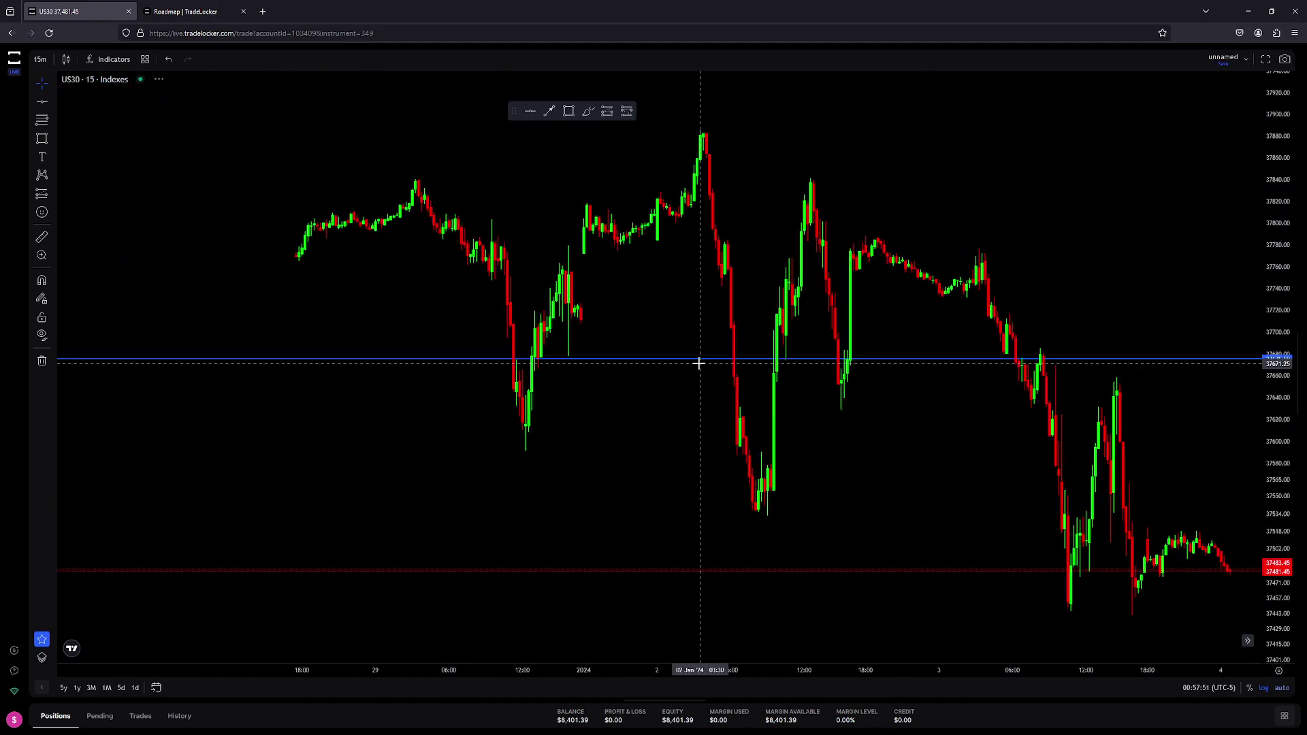
scroll(583, 336, "up", 5)
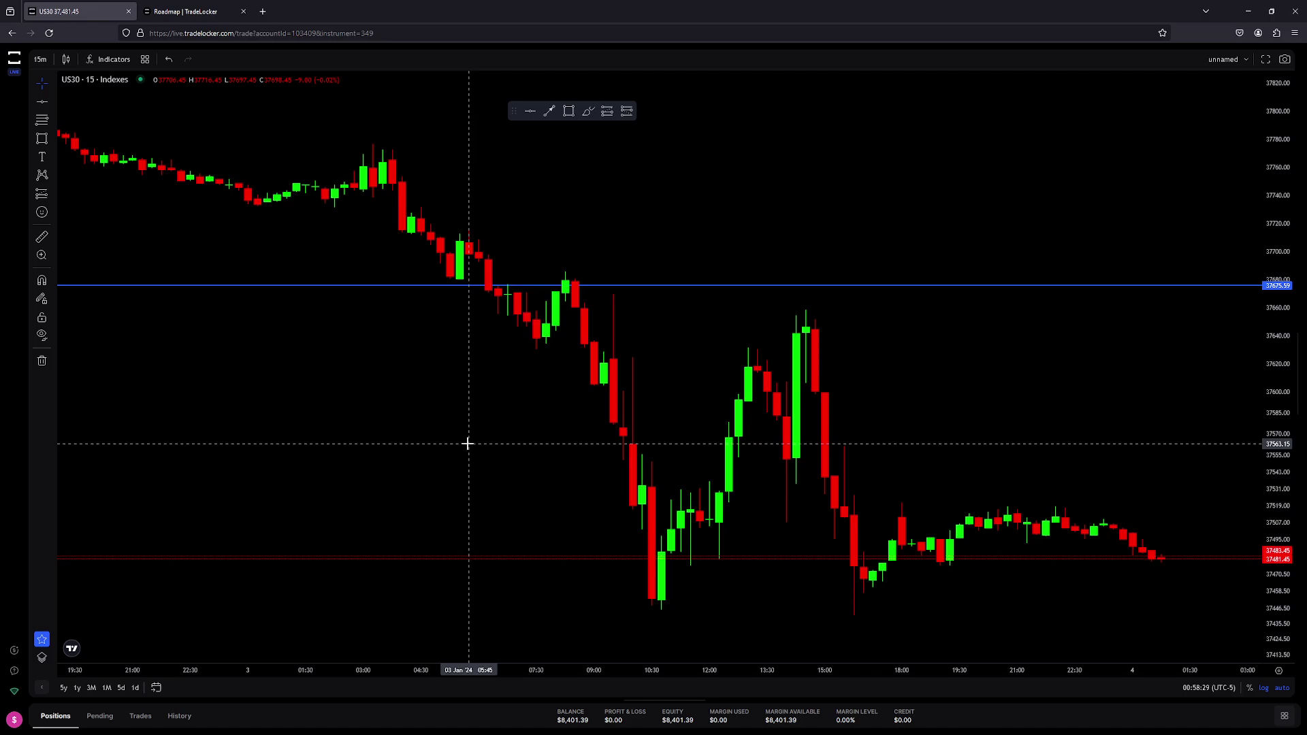
left_click(188, 12)
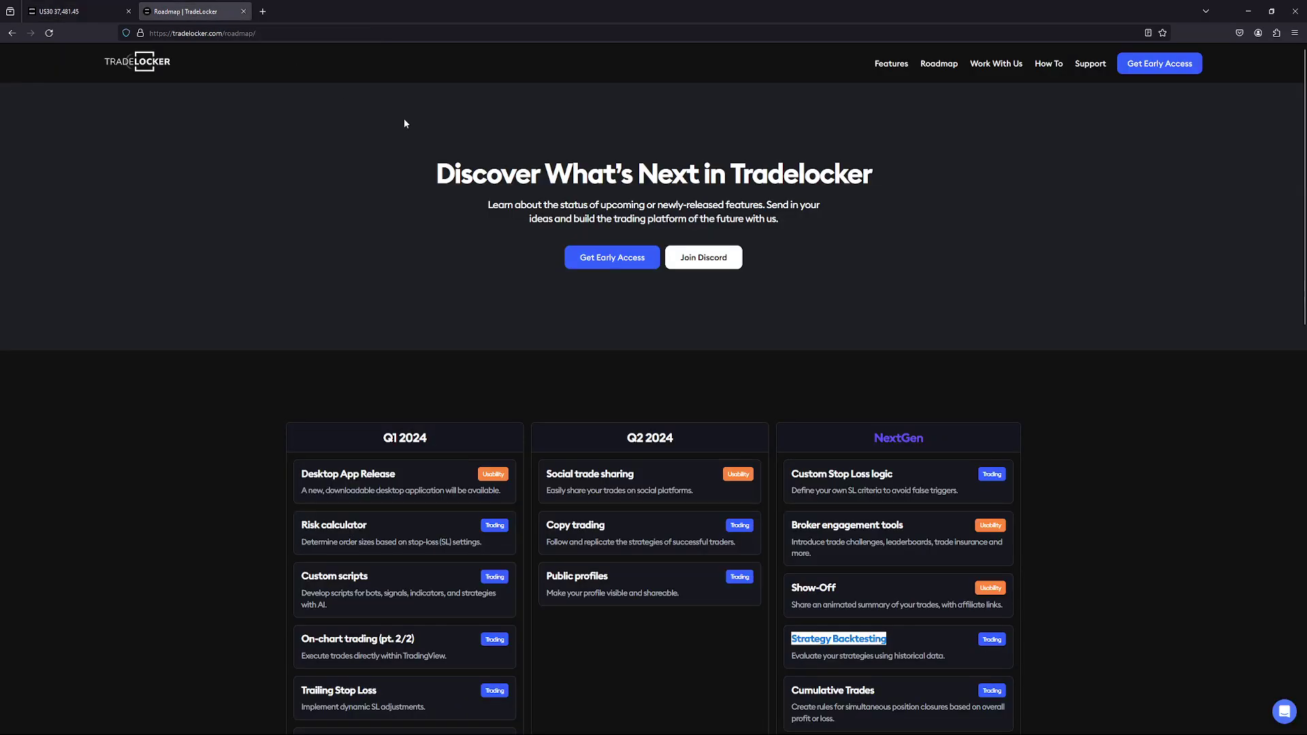
left_click(103, 11)
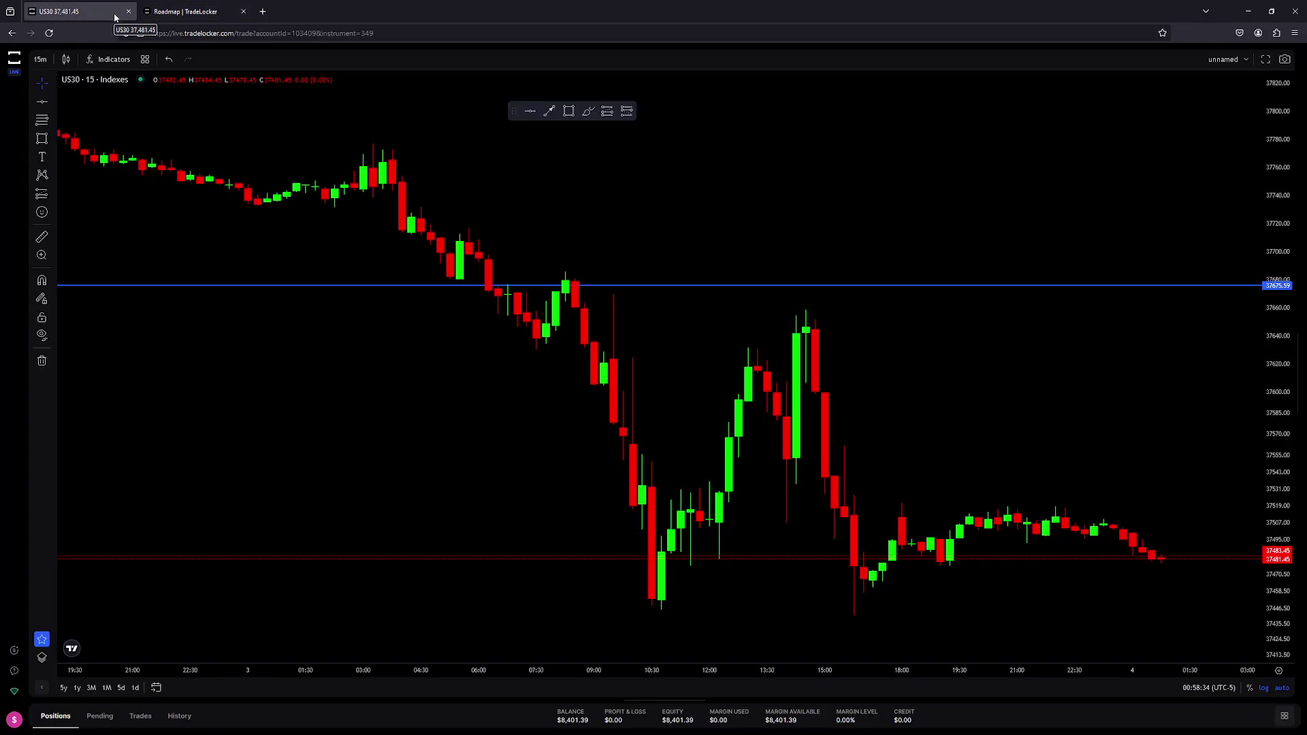